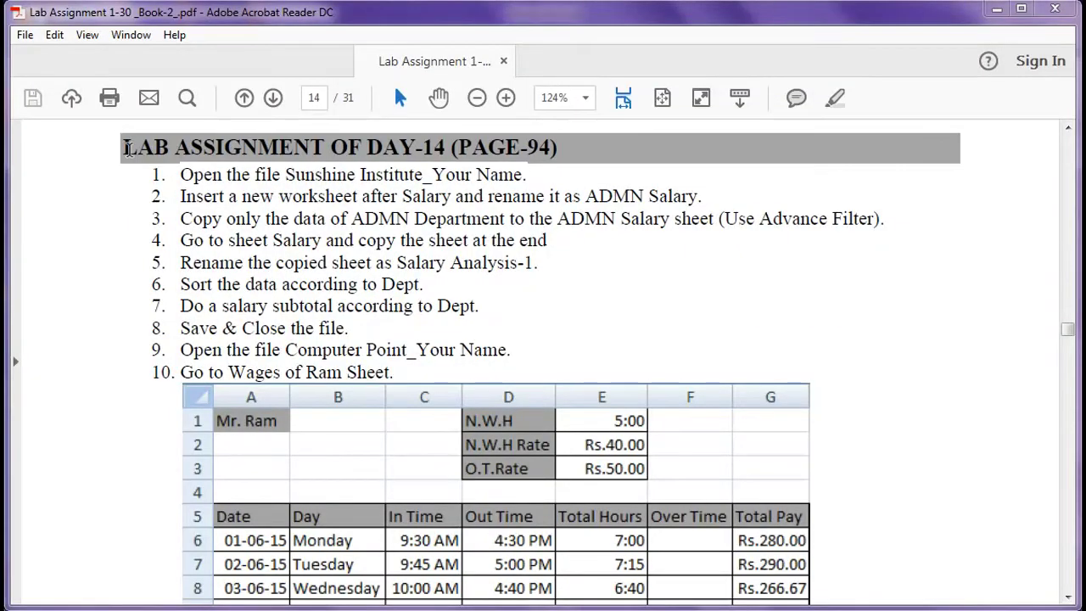
Highlight the Day-14 assignment heading and instruction 1 about opening the Sunshine Institute file.
left_click_drag(124, 147, 559, 147)
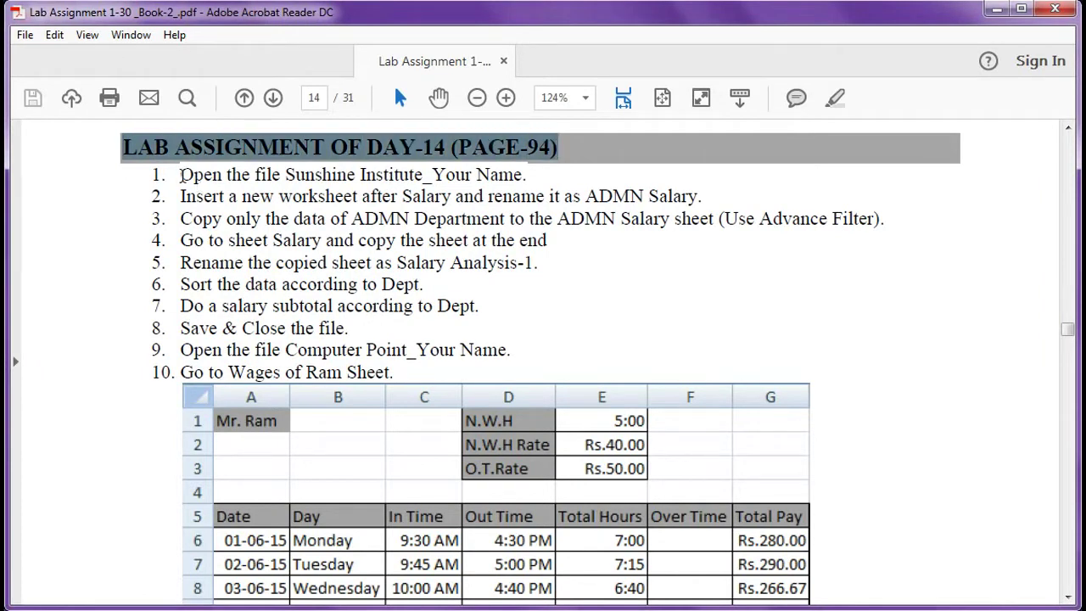
left_click_drag(180, 175, 526, 177)
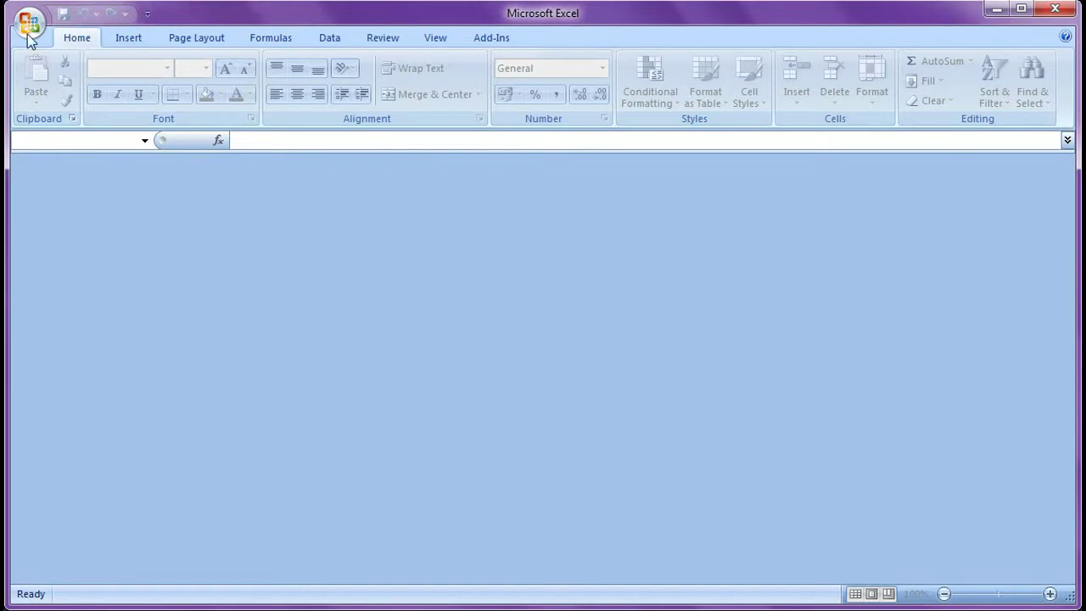
Open the Sunshine Institute workbook from the Excel_Work folder.
left_click(29, 26)
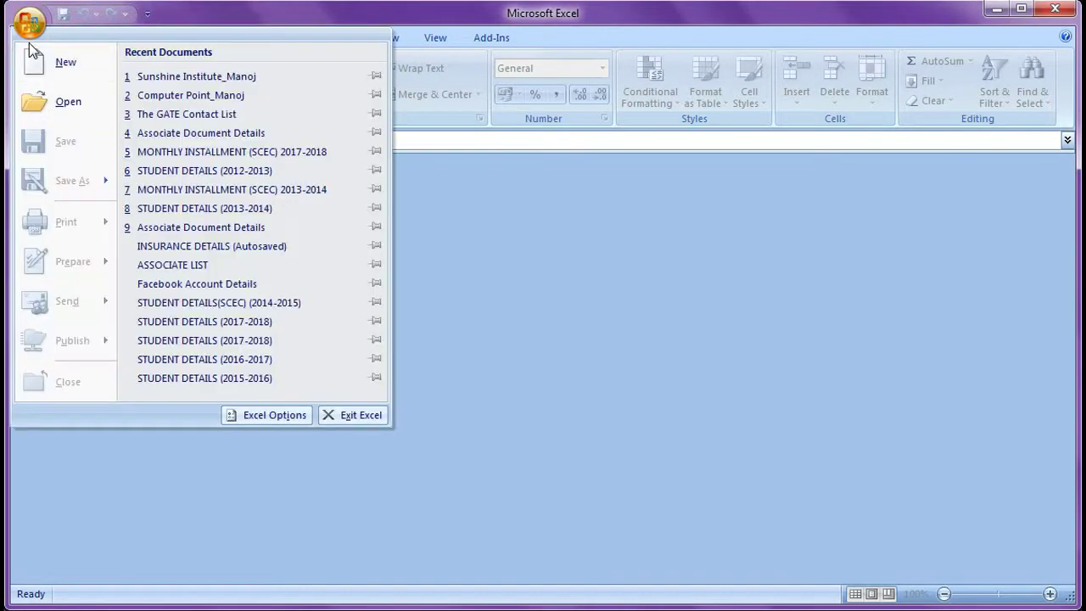
left_click(54, 103)
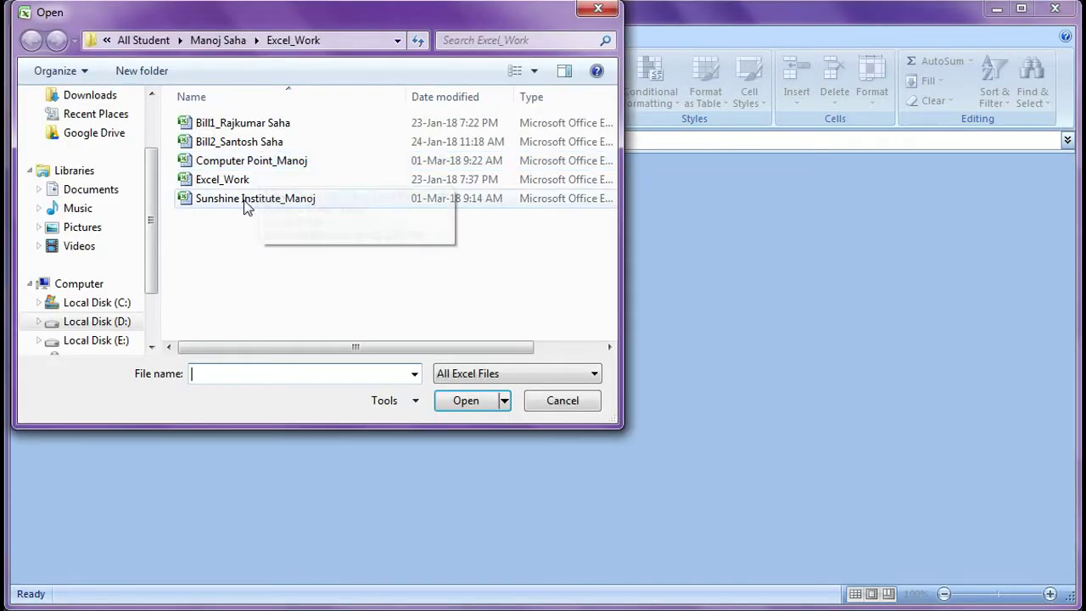
left_click(244, 200)
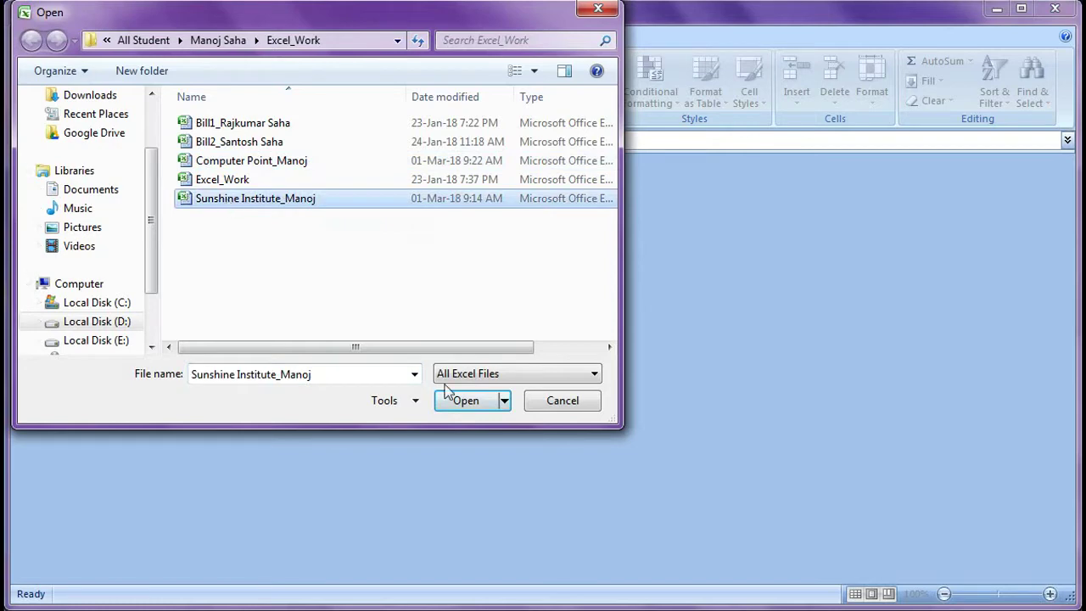
left_click(462, 402)
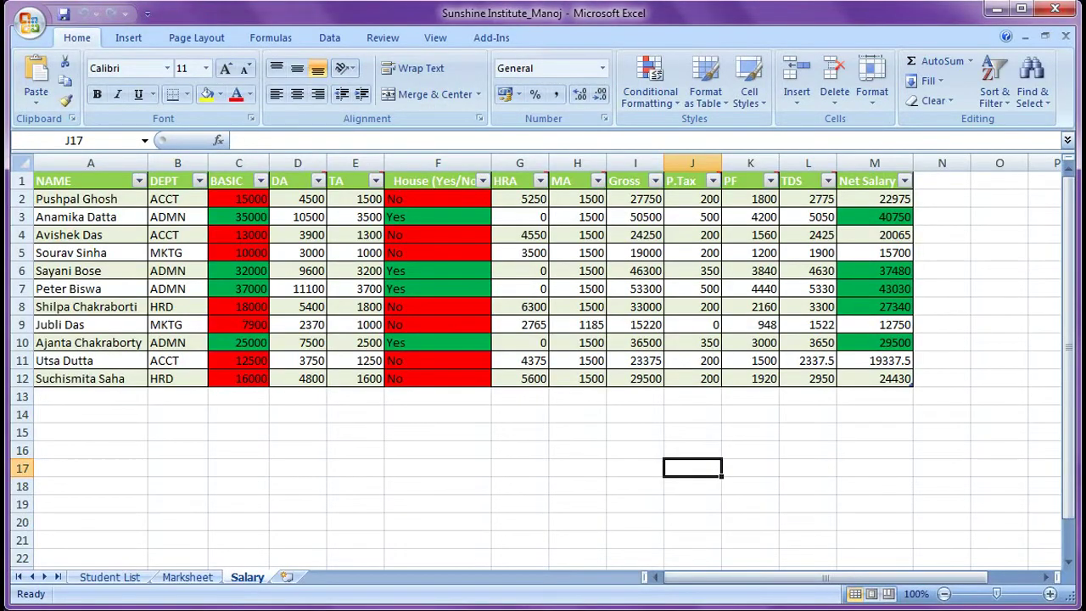
In the PDF, highlight instructions 2 and 3 on inserting a worksheet and copying data, then return to Excel.
key("alt+Tab")
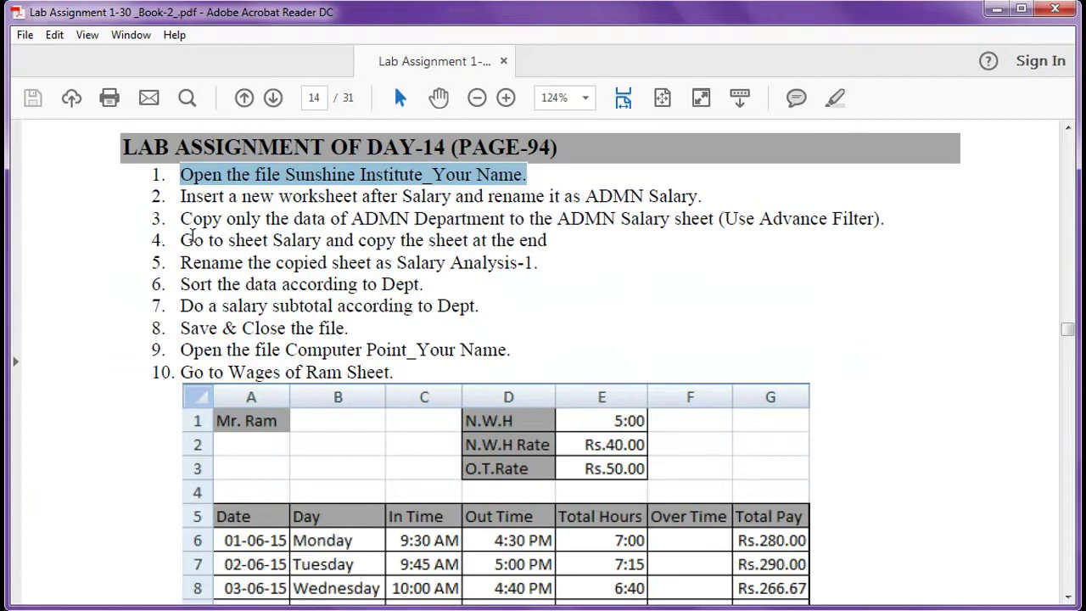
left_click_drag(181, 196, 530, 198)
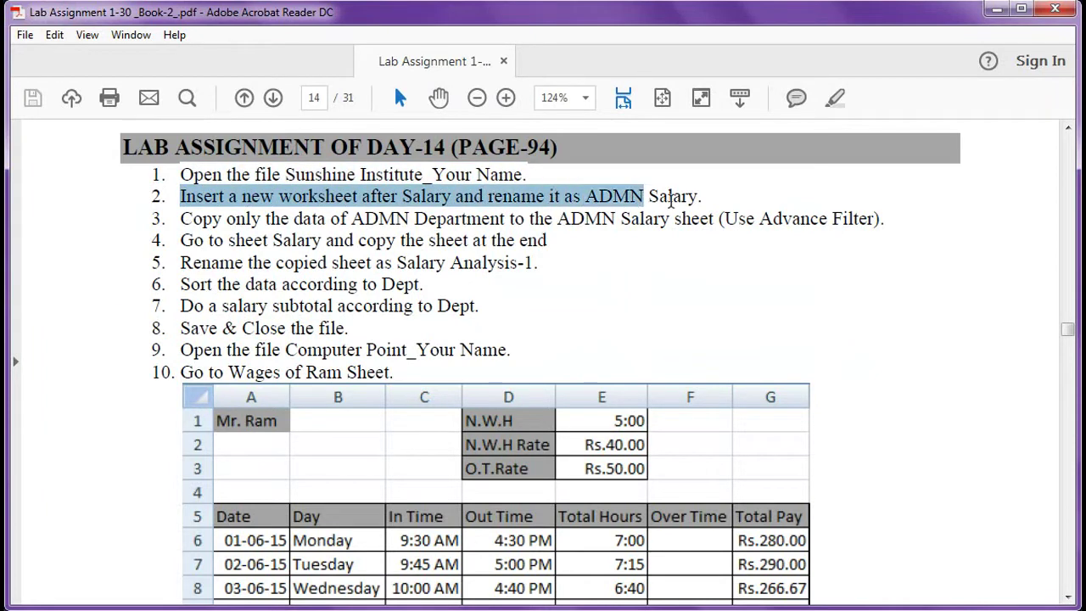
left_click_drag(530, 198, 712, 204)
left_click(705, 203)
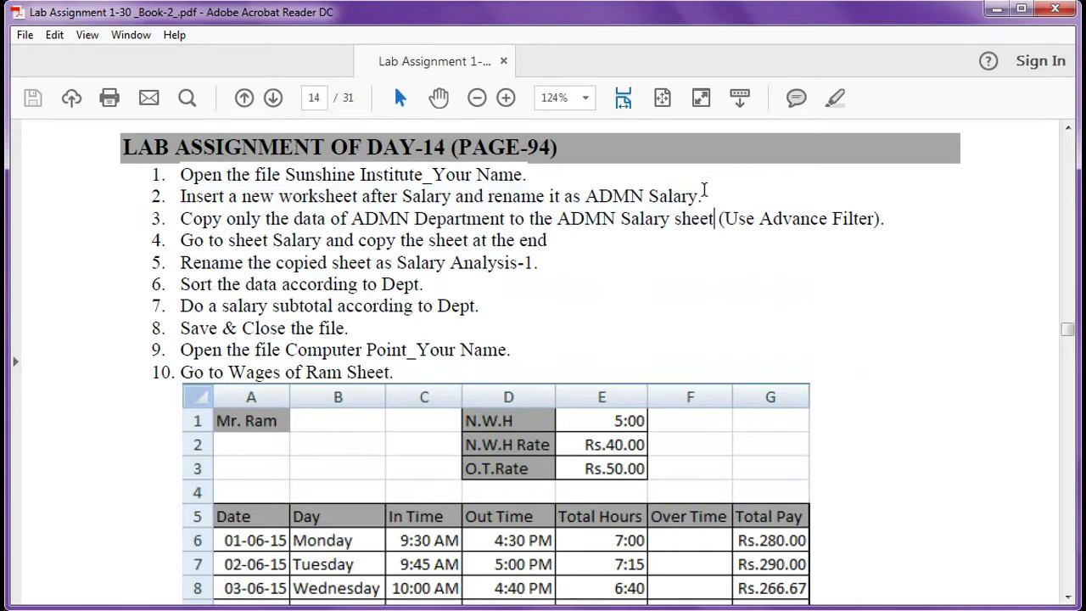
key("alt+Tab")
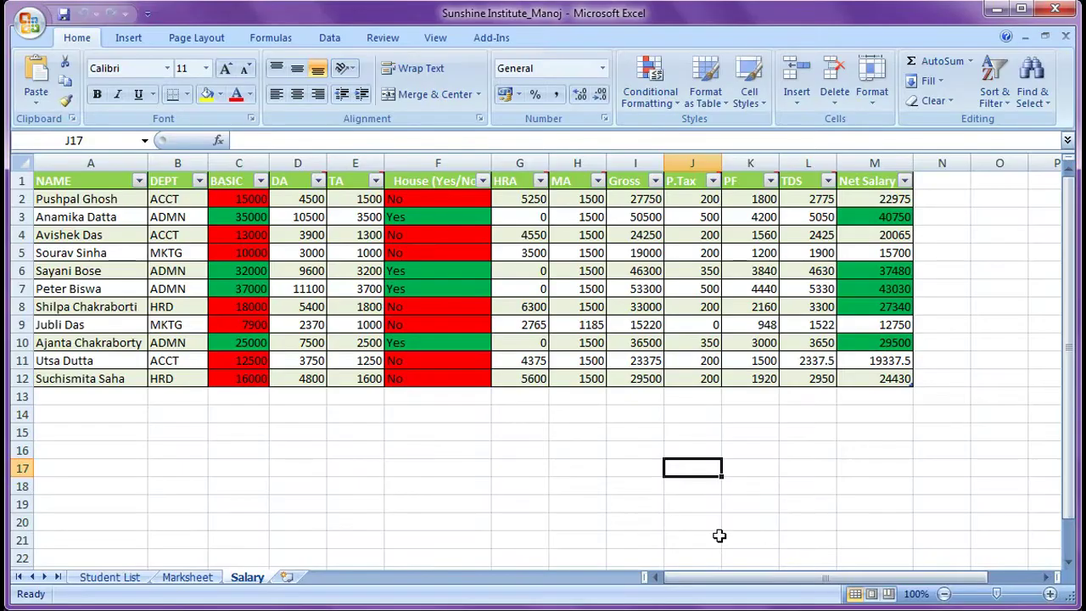
Insert a new worksheet after Salary and rename it 'ADMN Salary'.
left_click(286, 578)
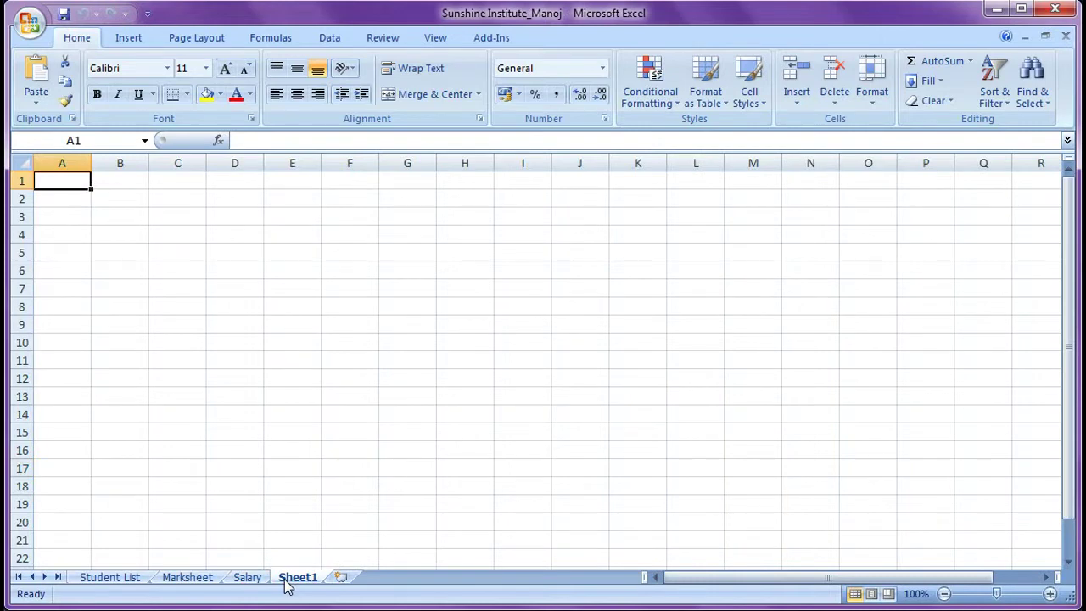
right_click(289, 580)
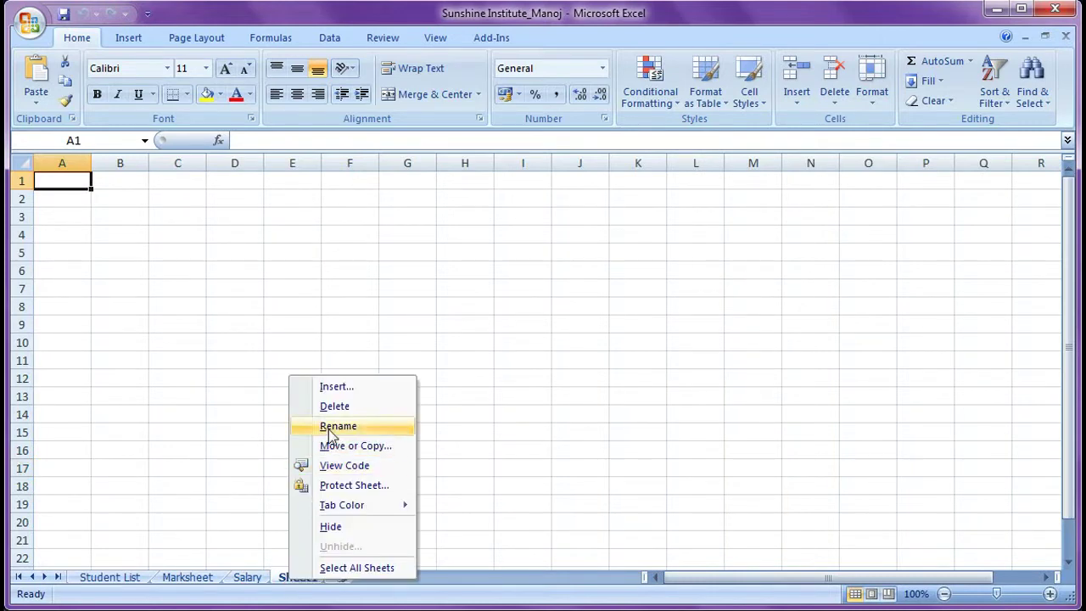
left_click(328, 426)
type("A")
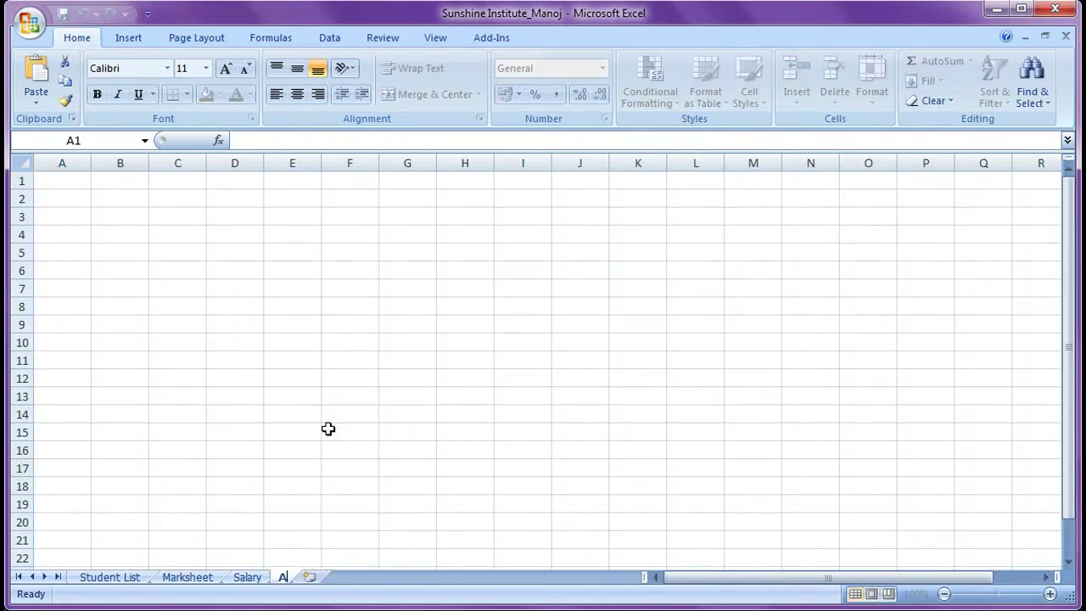
type("DMN Sala")
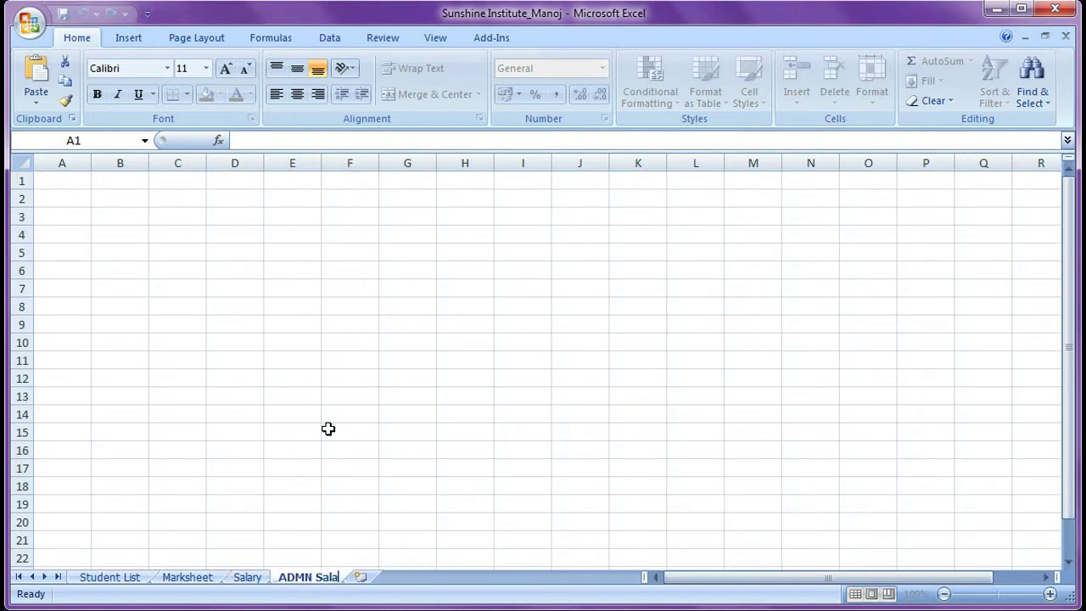
type("ry")
key("Return")
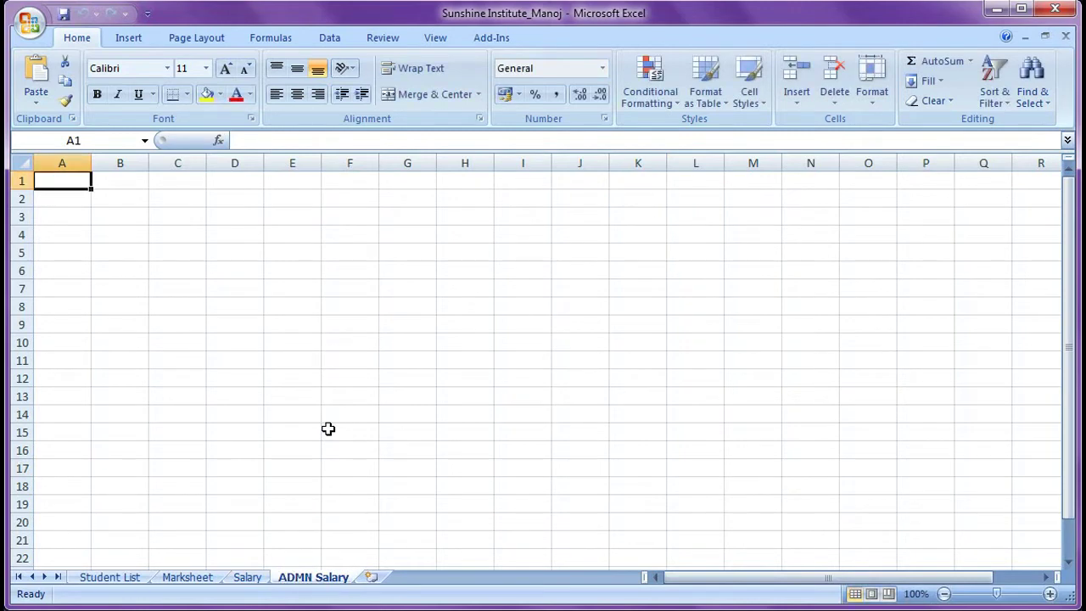
key("alt+Tab")
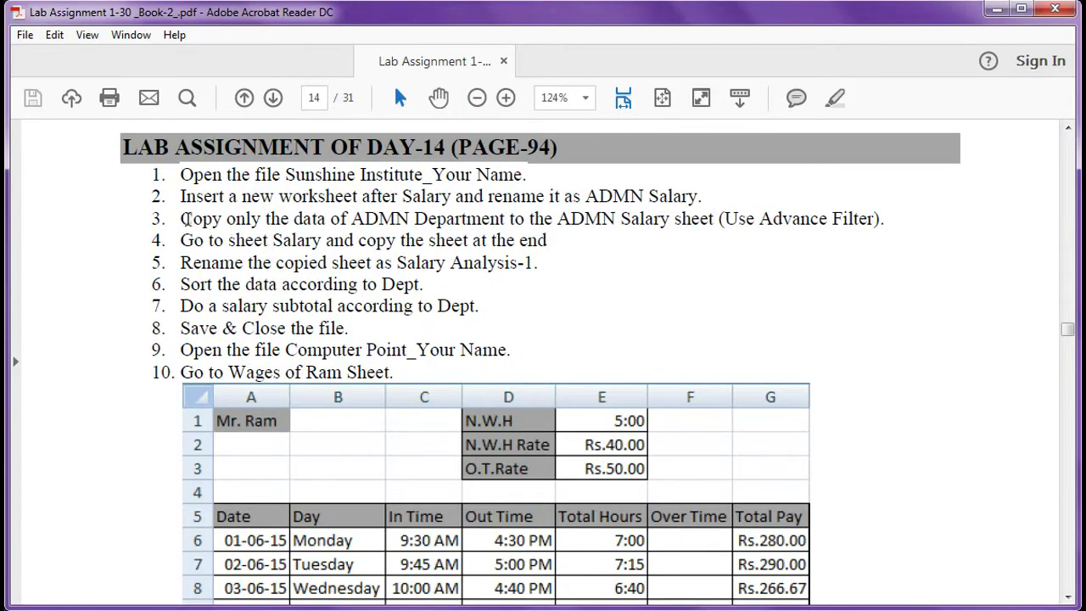
Highlight instruction 3 about copying ADMN Department data, then return to Excel.
left_click_drag(183, 218, 889, 223)
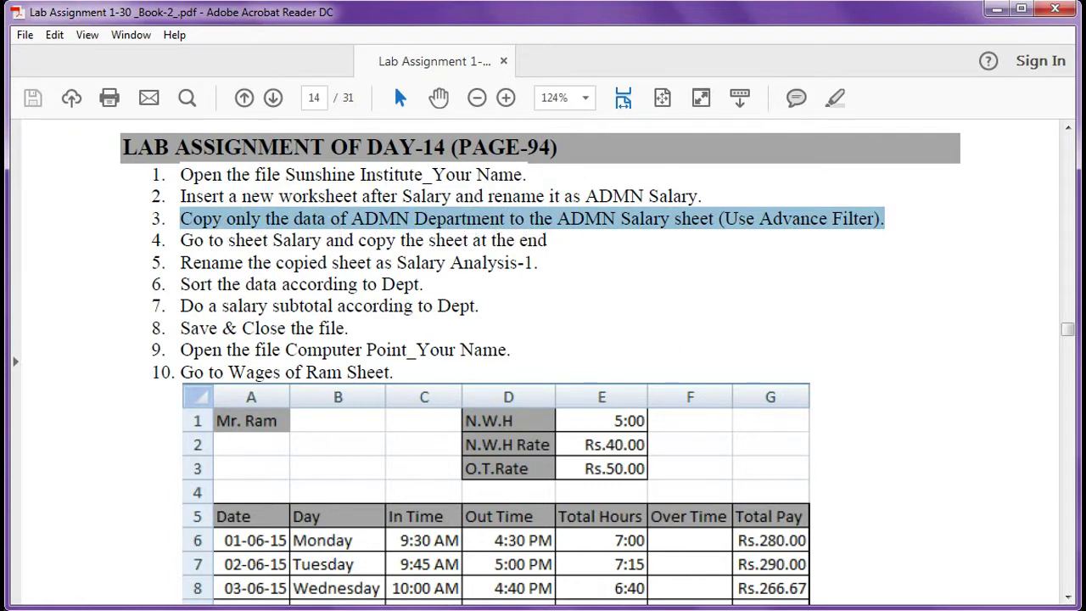
key("alt+Tab")
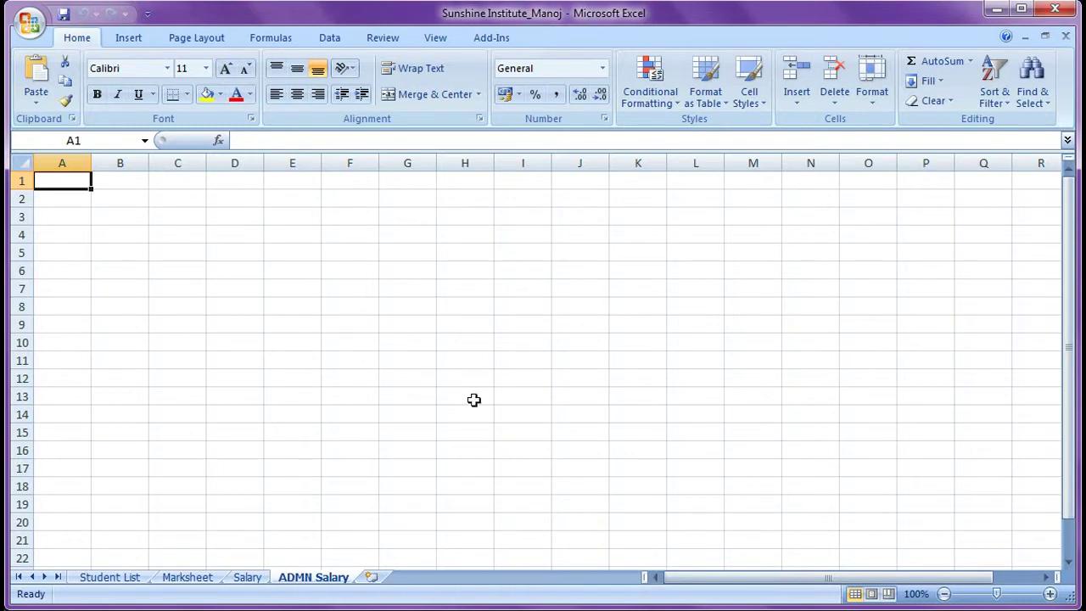
Inspect the DEPT column heading and an ADMN entry on the Salary sheet.
left_click(254, 580)
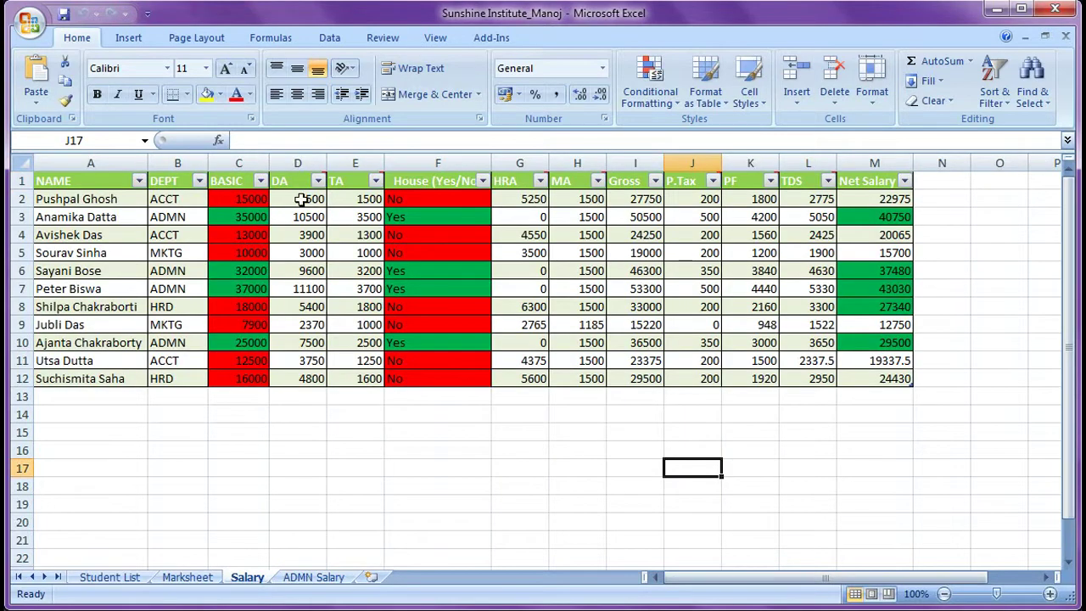
left_click(175, 180)
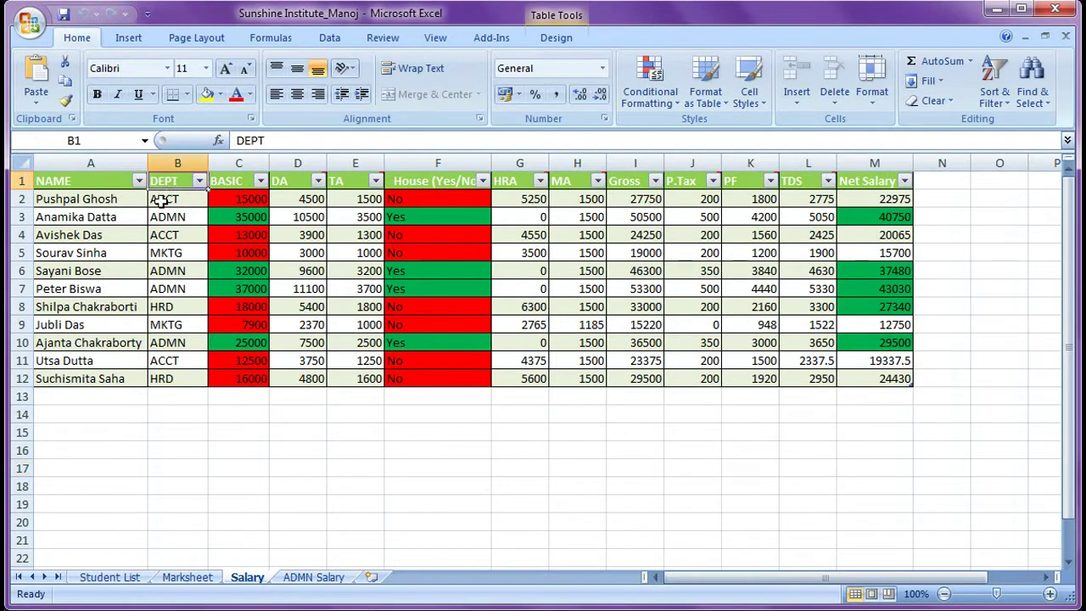
left_click(164, 218)
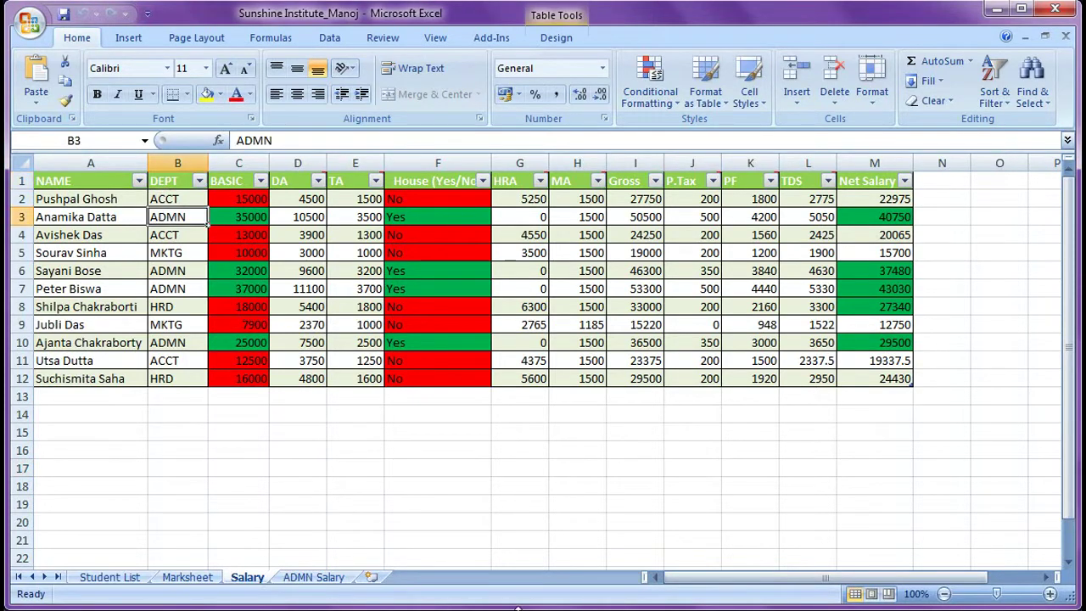
On ADMN Salary, enter criteria DEPT in P14 and ADMN in P15.
left_click(311, 577)
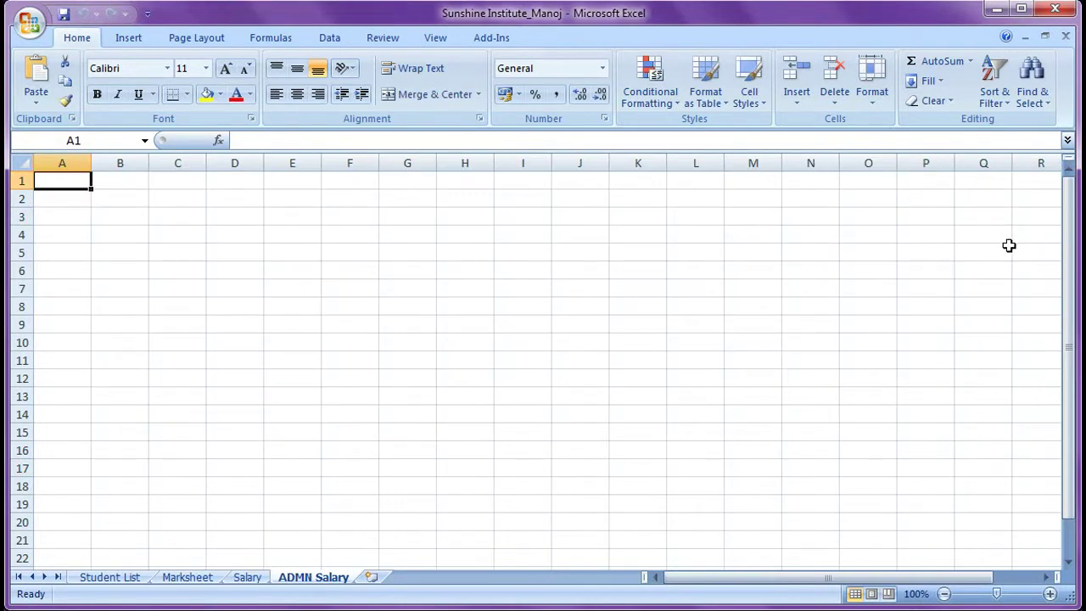
left_click(923, 416)
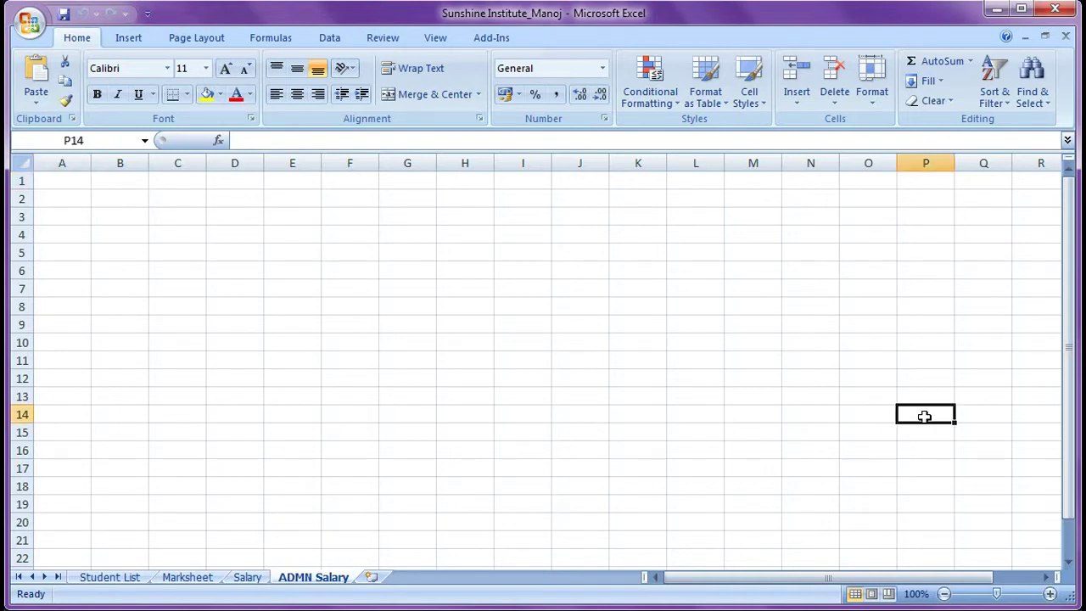
type("DEPT")
key("Return")
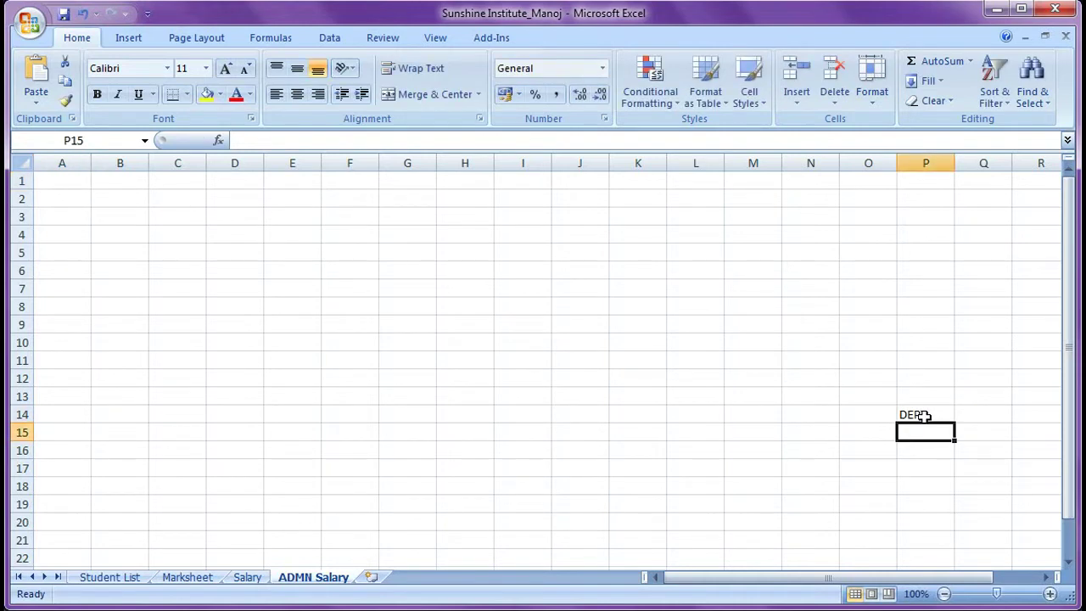
type("ADMN")
key("Return")
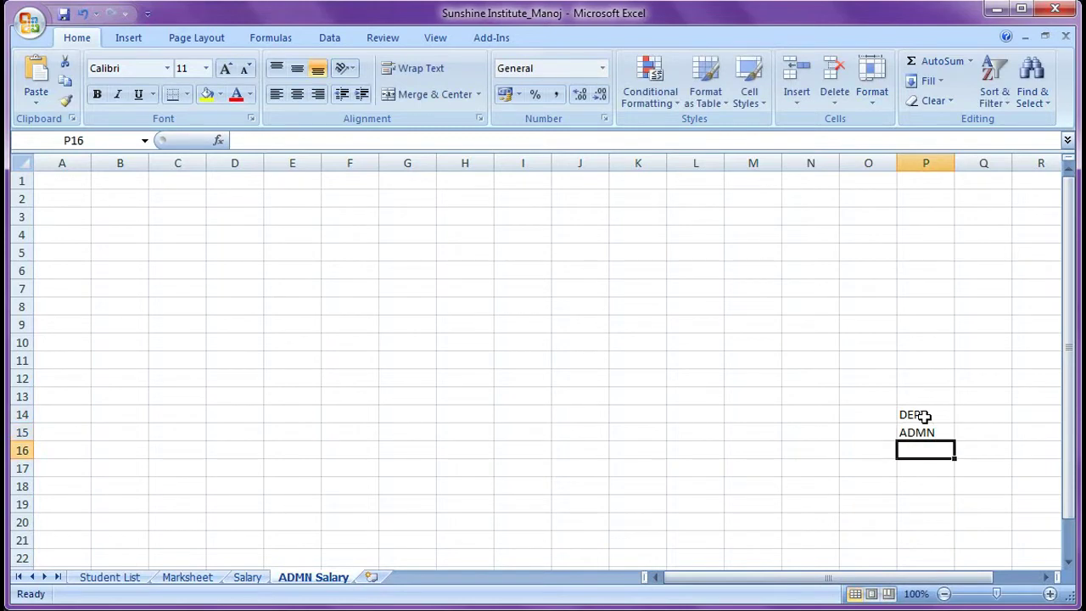
left_click(925, 416)
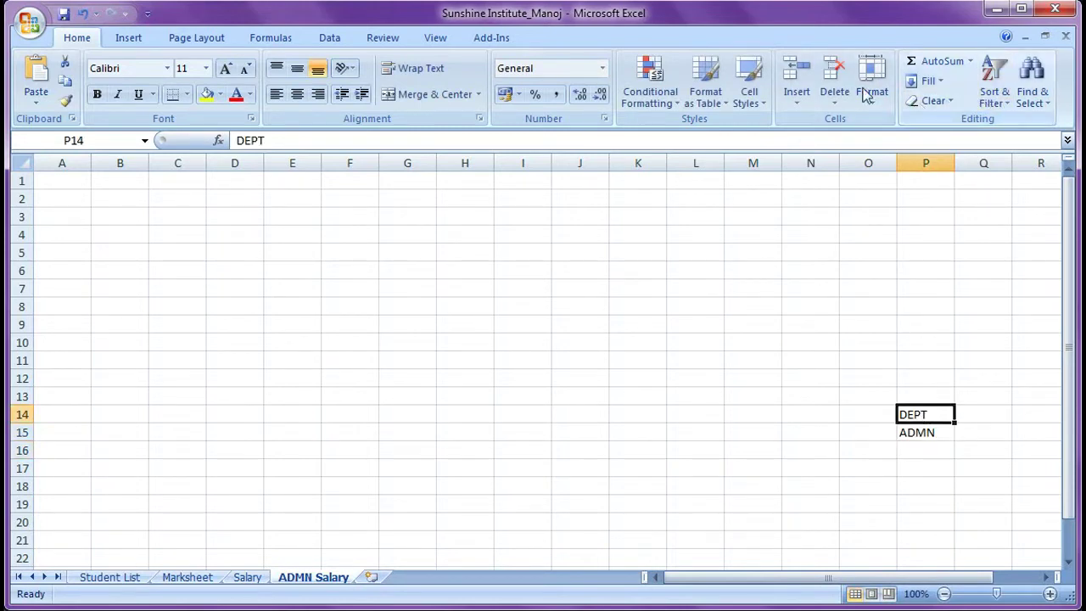
left_click(338, 38)
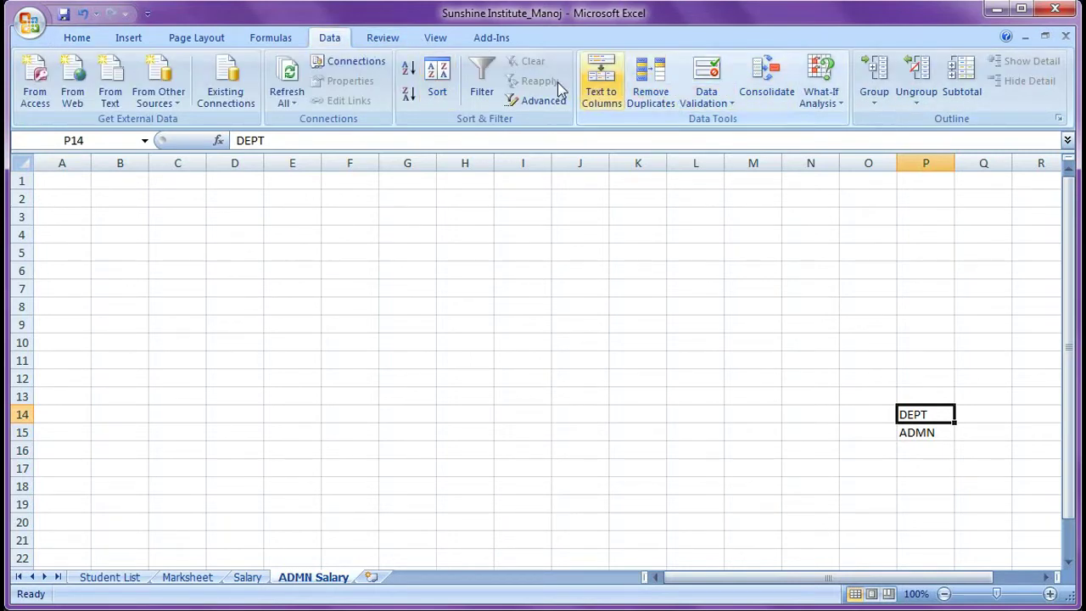
Start an Advanced Filter copying to another location, with the Salary table A1:M12 as list range.
left_click(521, 101)
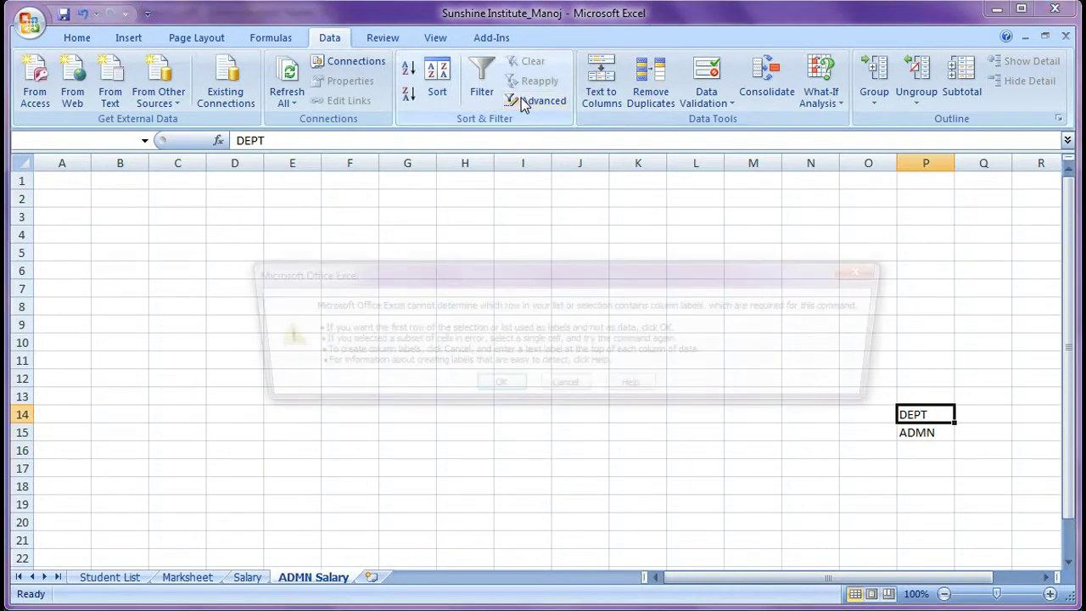
left_click(497, 389)
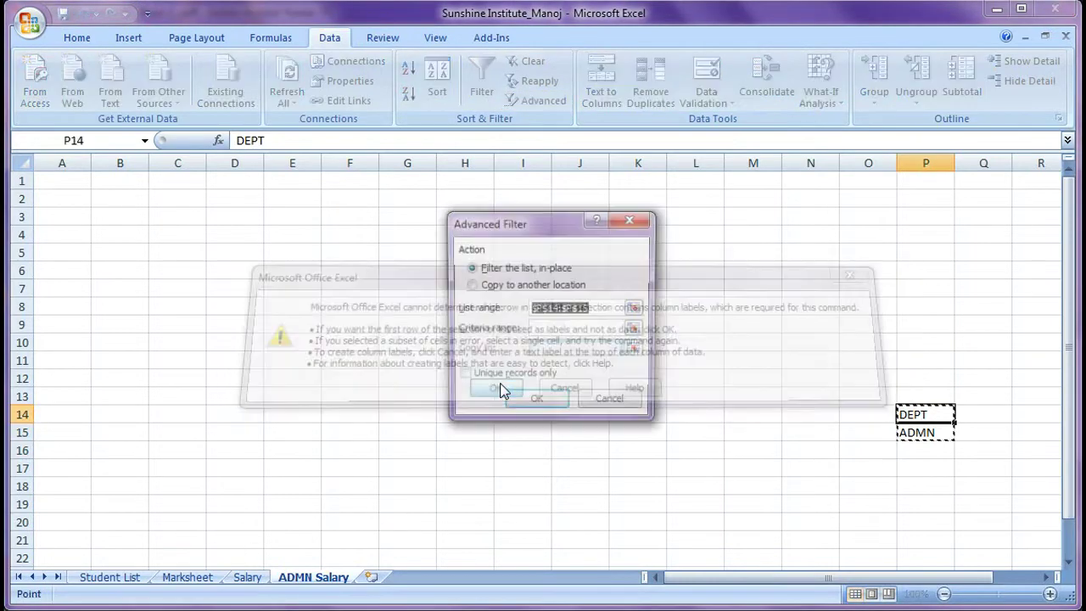
left_click(472, 286)
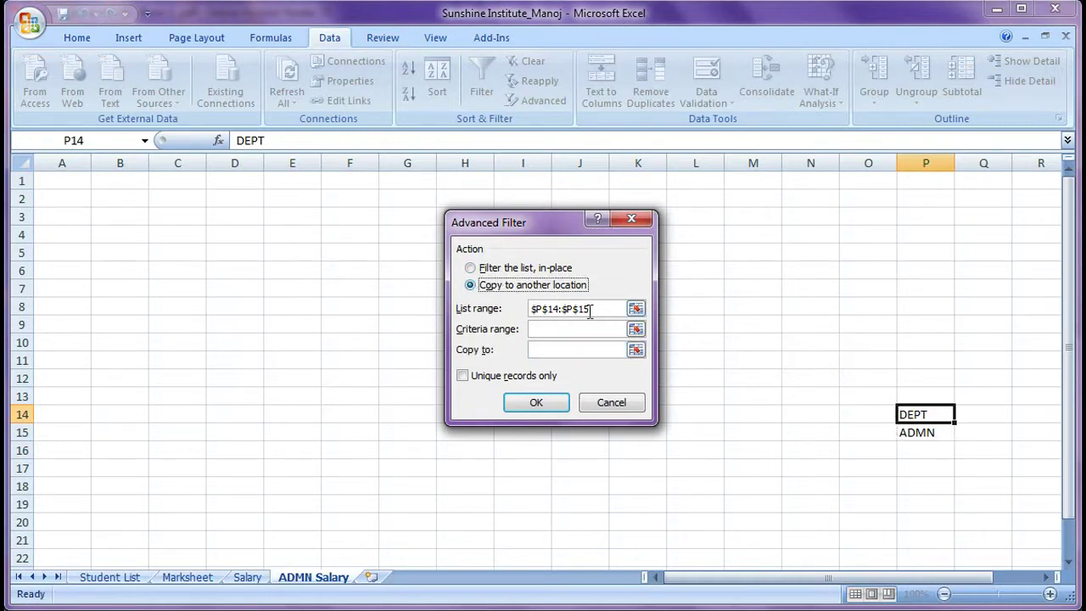
left_click_drag(590, 311, 513, 309)
key("BackSpace")
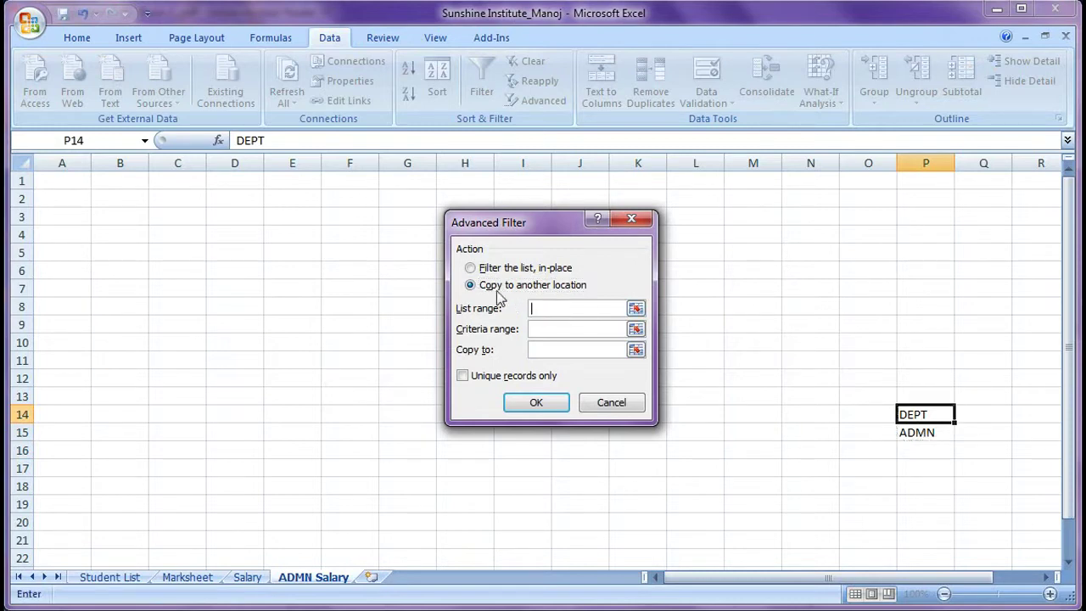
left_click(248, 577)
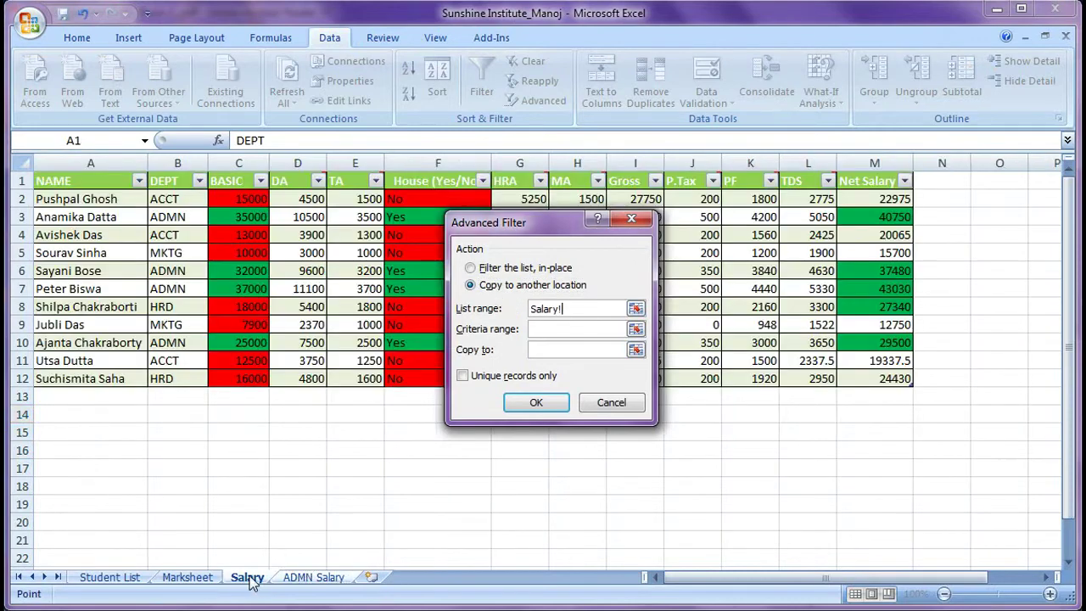
left_click(76, 179)
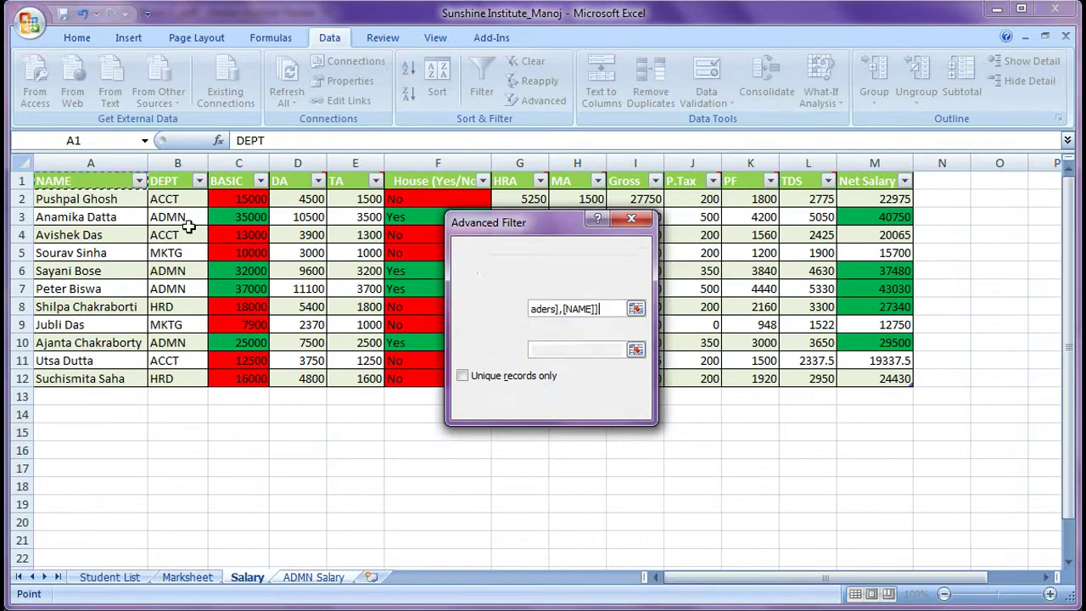
left_click_drag(188, 225, 850, 374)
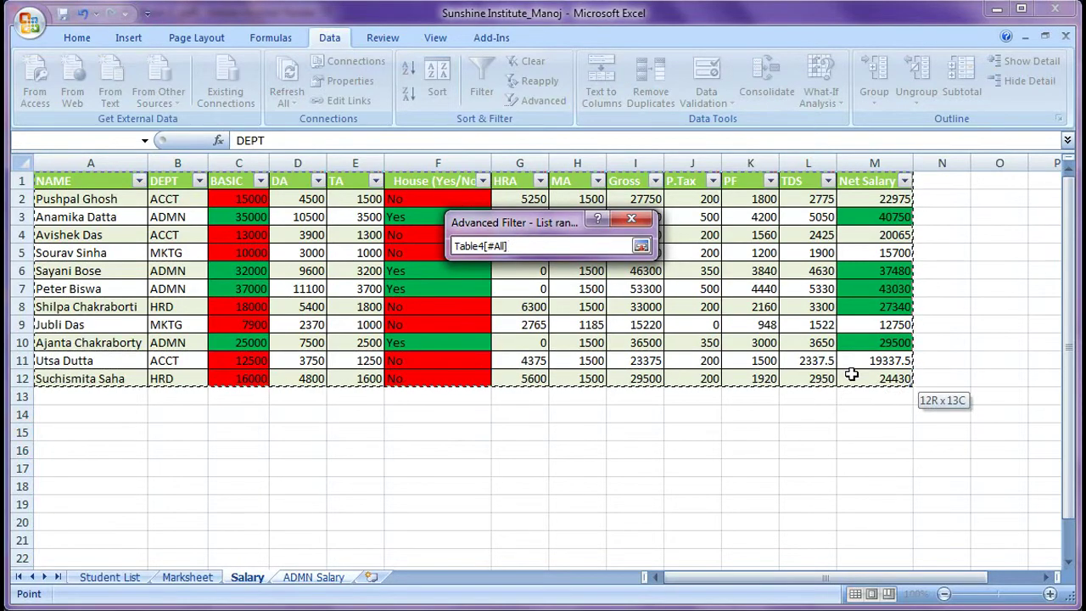
Set criteria range P14:P15 and destination 'ADMN Salary'!A1, then run the filter.
left_click(552, 331)
key("ctrl+Page_Down")
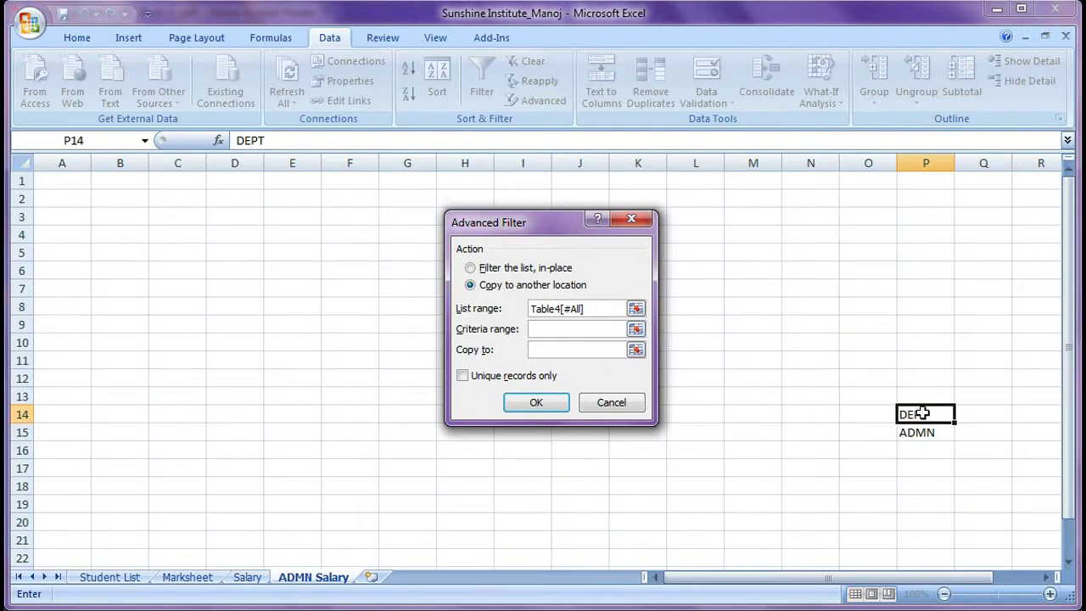
left_click_drag(919, 413, 923, 428)
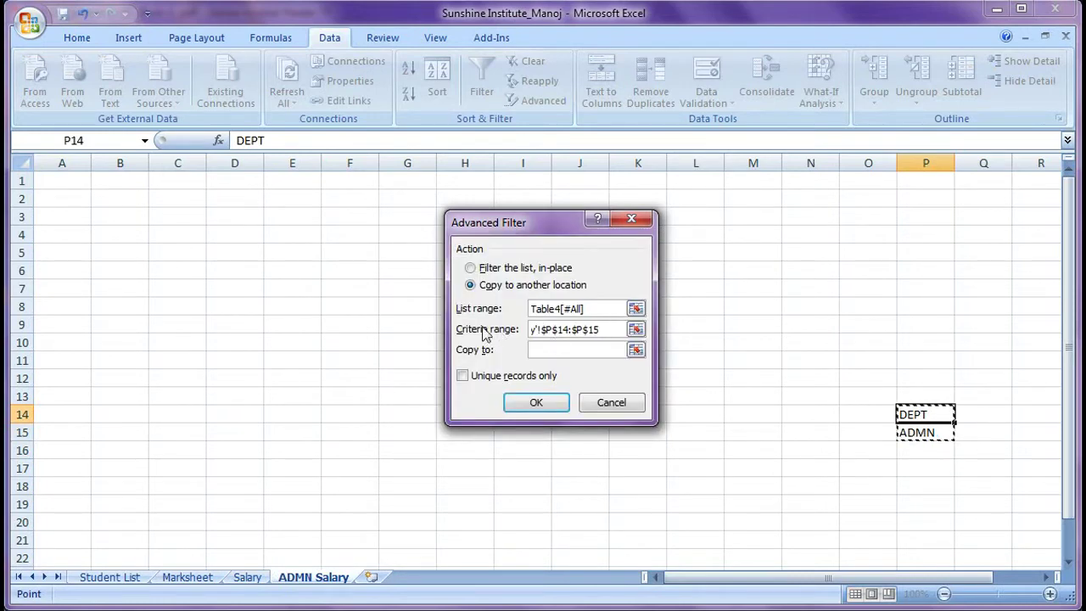
left_click(536, 352)
left_click(51, 180)
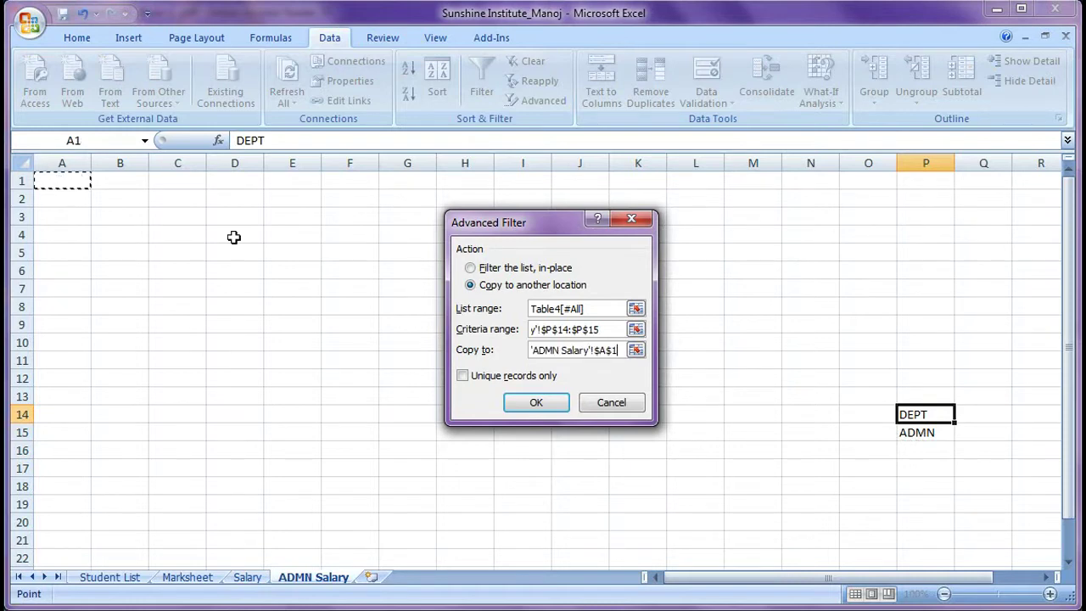
left_click(520, 399)
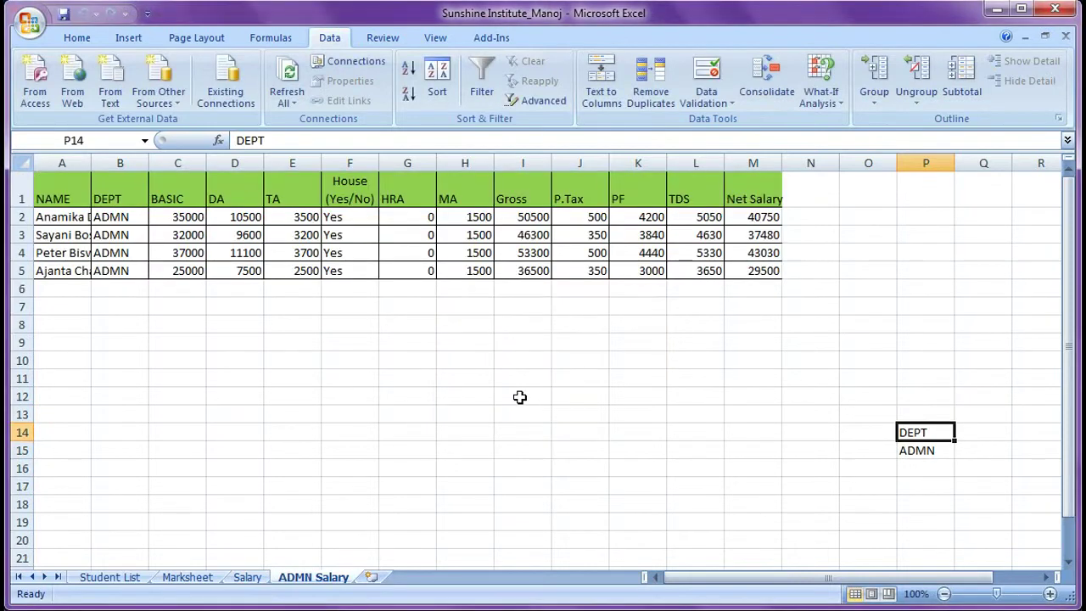
Autofit column A to show full names and check the copied ADMN DEPT values.
double_click(89, 166)
left_click_drag(167, 219, 168, 271)
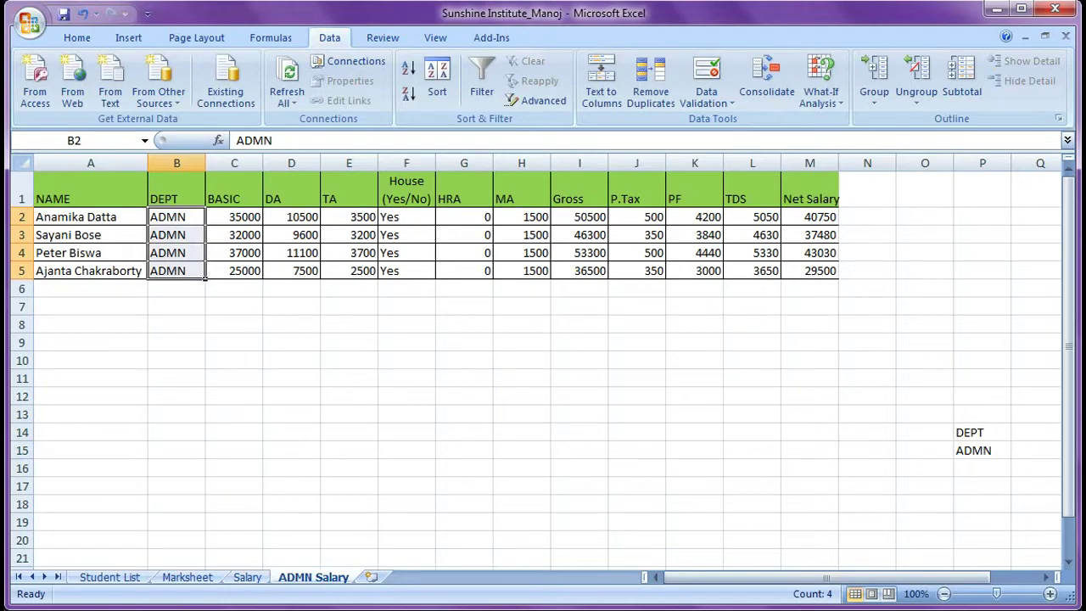
key("alt+Tab")
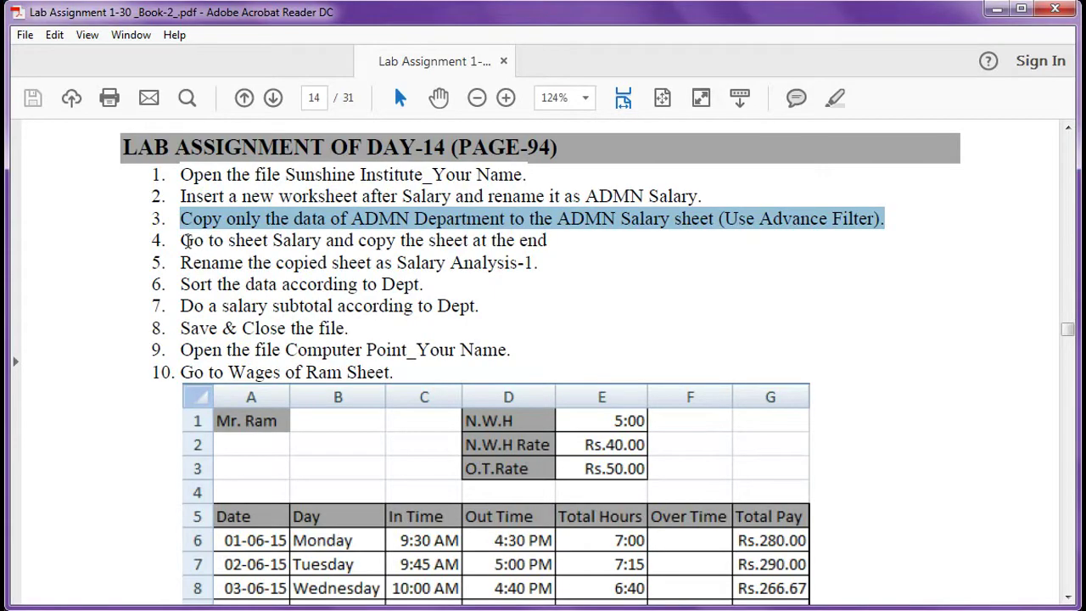
Highlight item 4, copying the Salary sheet to the end of the workbook.
left_click_drag(184, 240, 552, 245)
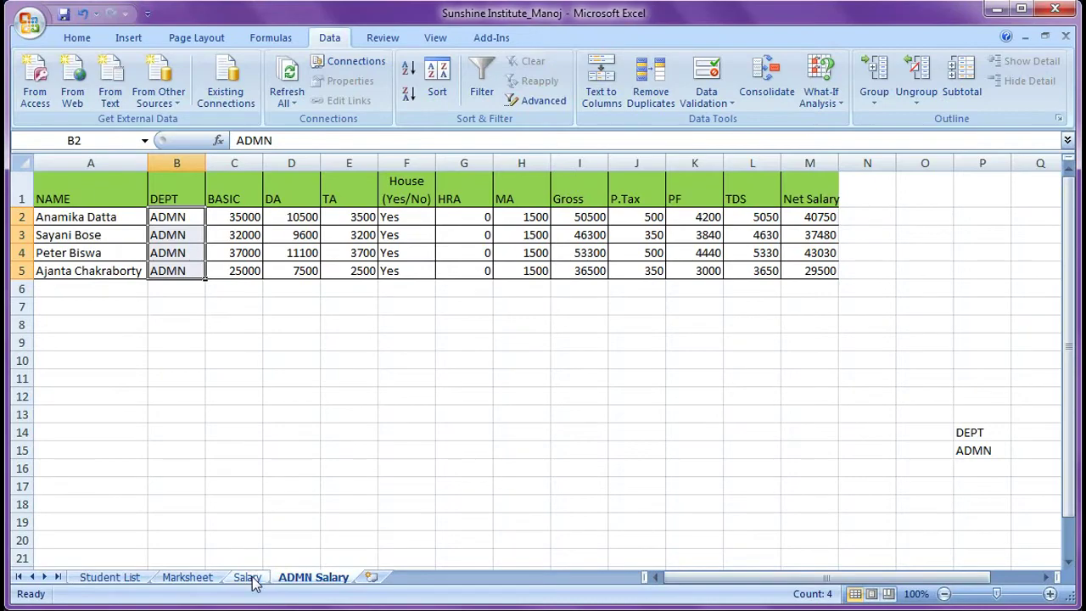
Copy the Salary sheet to the end of the workbook as Salary (2) via Move or Copy.
left_click(251, 578)
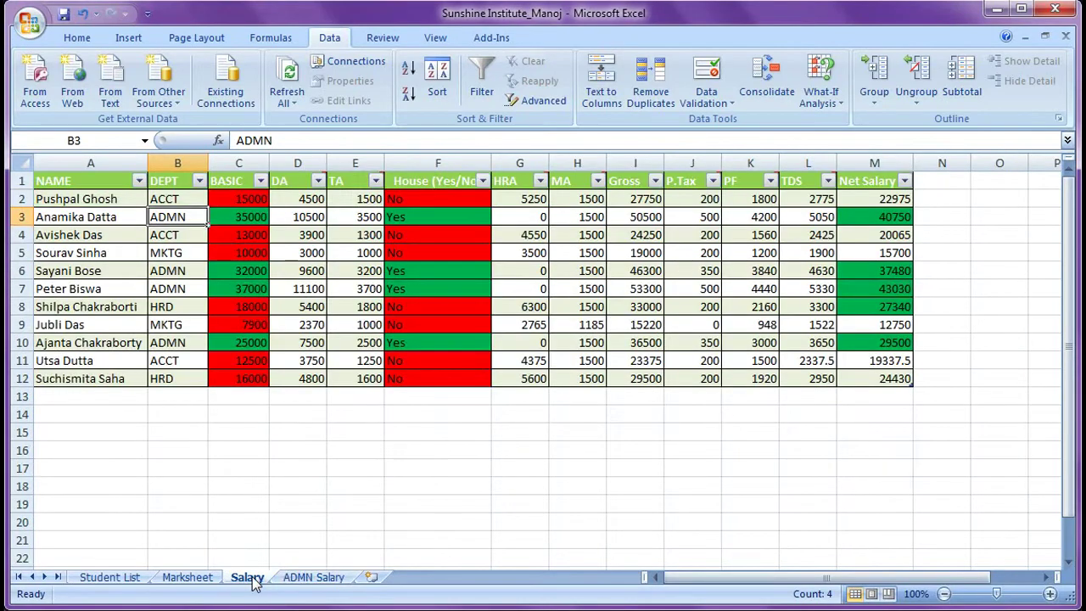
right_click(252, 577)
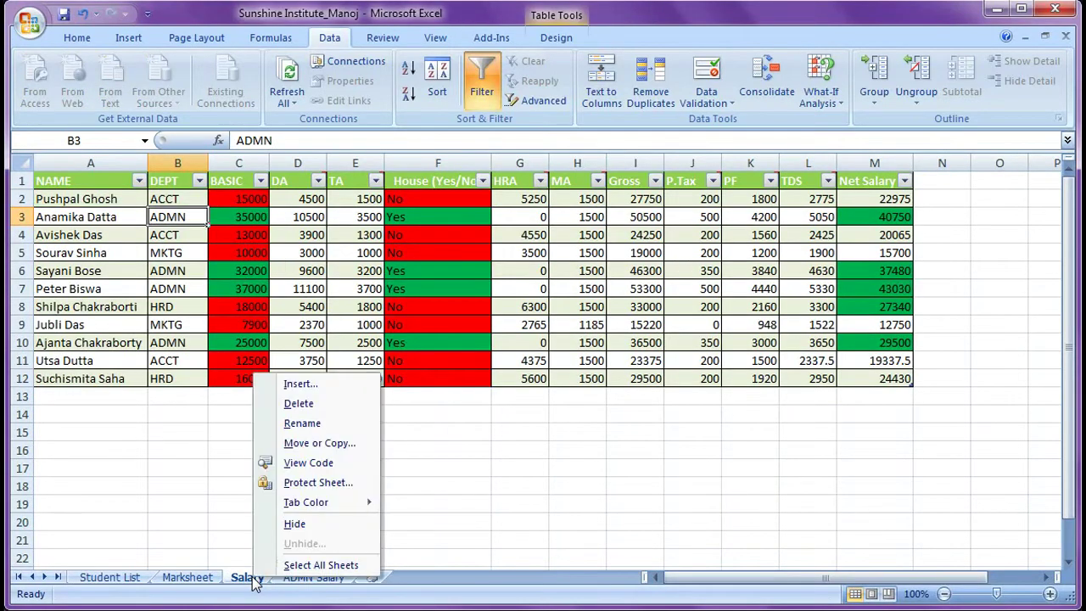
left_click(301, 444)
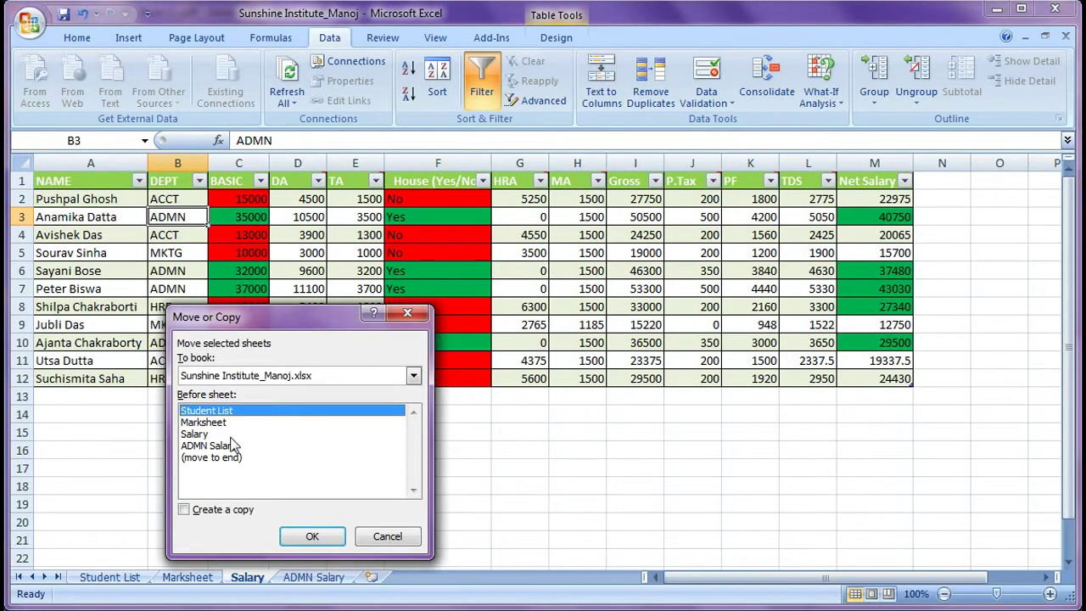
left_click(203, 458)
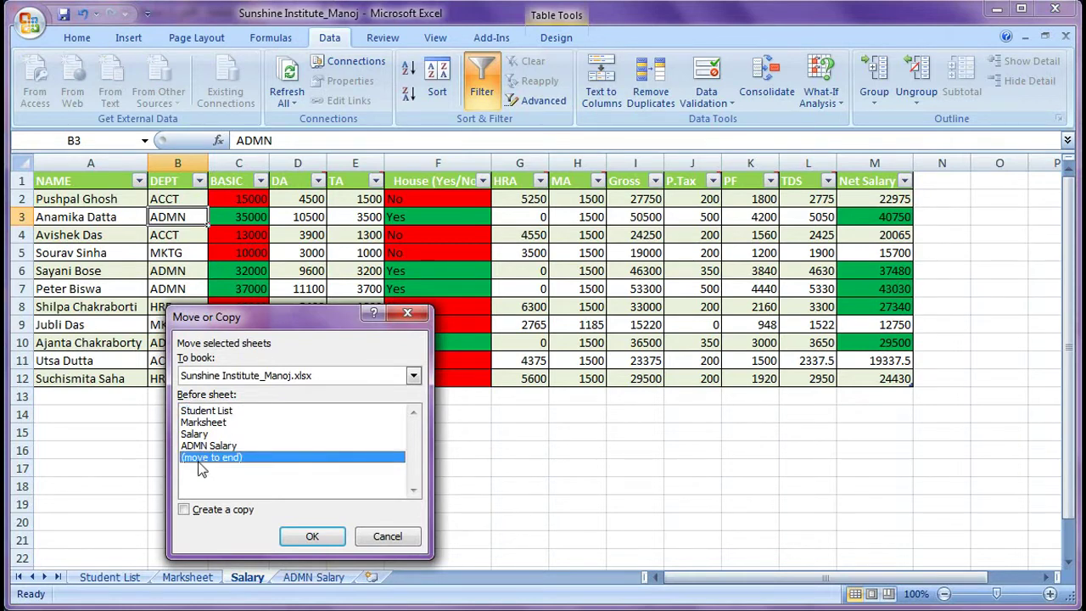
left_click(184, 509)
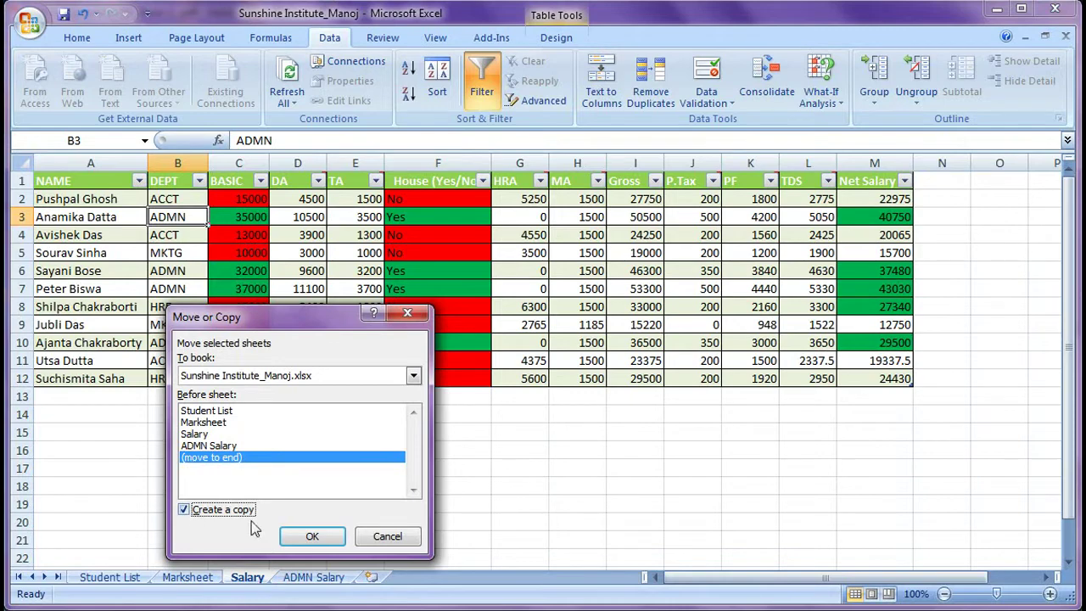
left_click(289, 539)
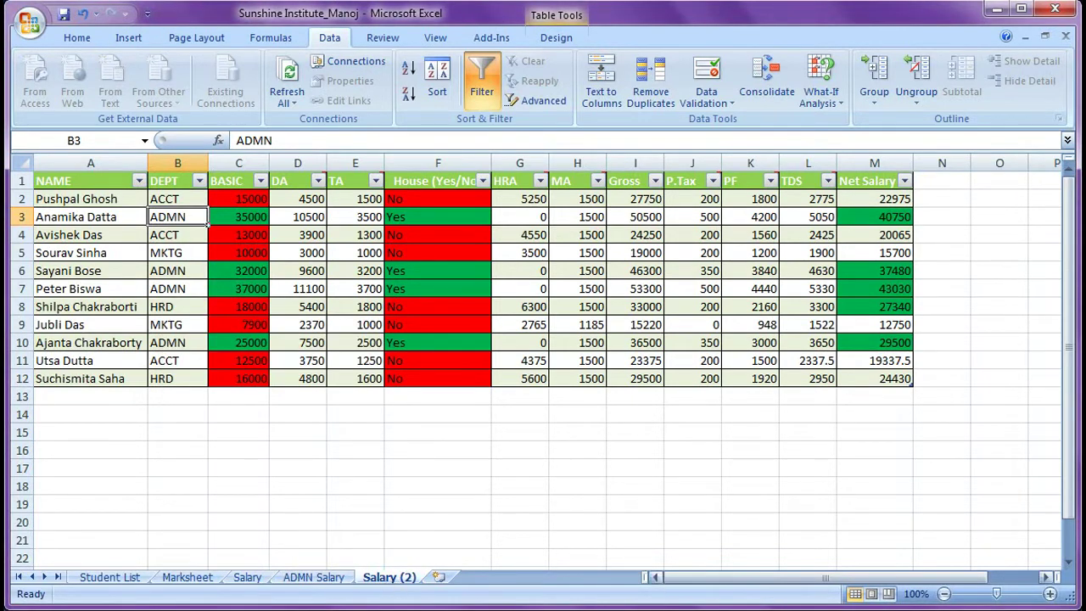
key("alt+Tab")
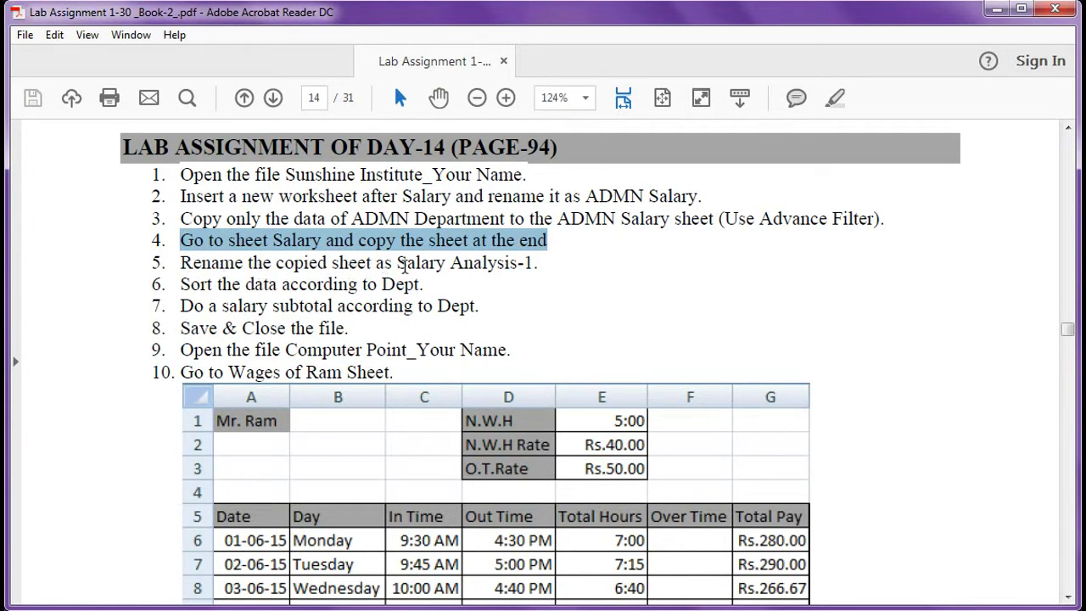
Highlight item 5, renaming the copied sheet as Salary Analysis-1.
left_click_drag(539, 265, 197, 265)
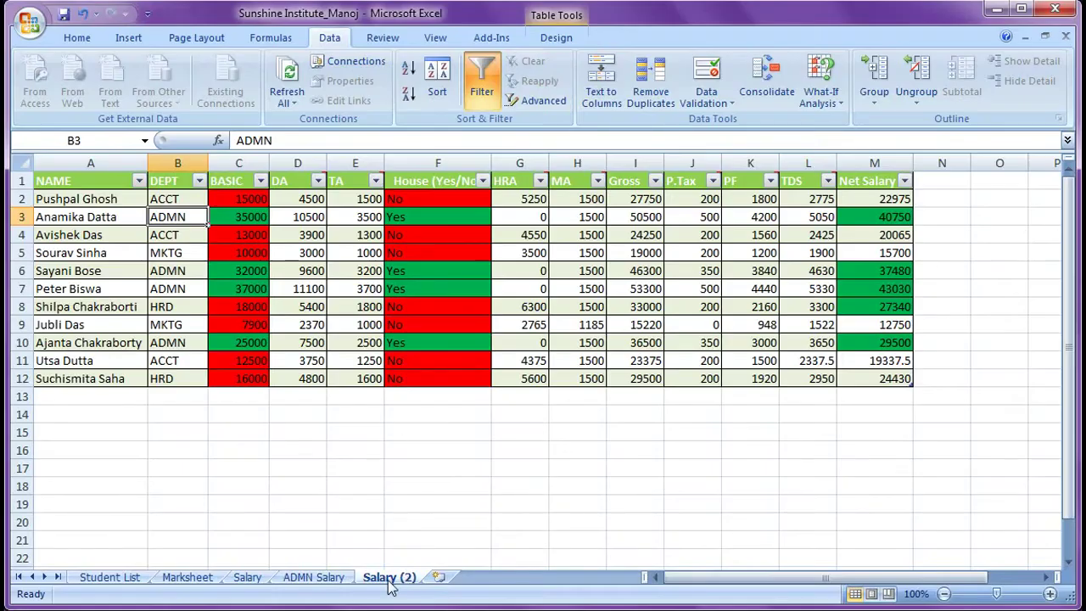
Rename the copied Salary (2) sheet tab to 'Salary Analysis-1'.
left_click(415, 575)
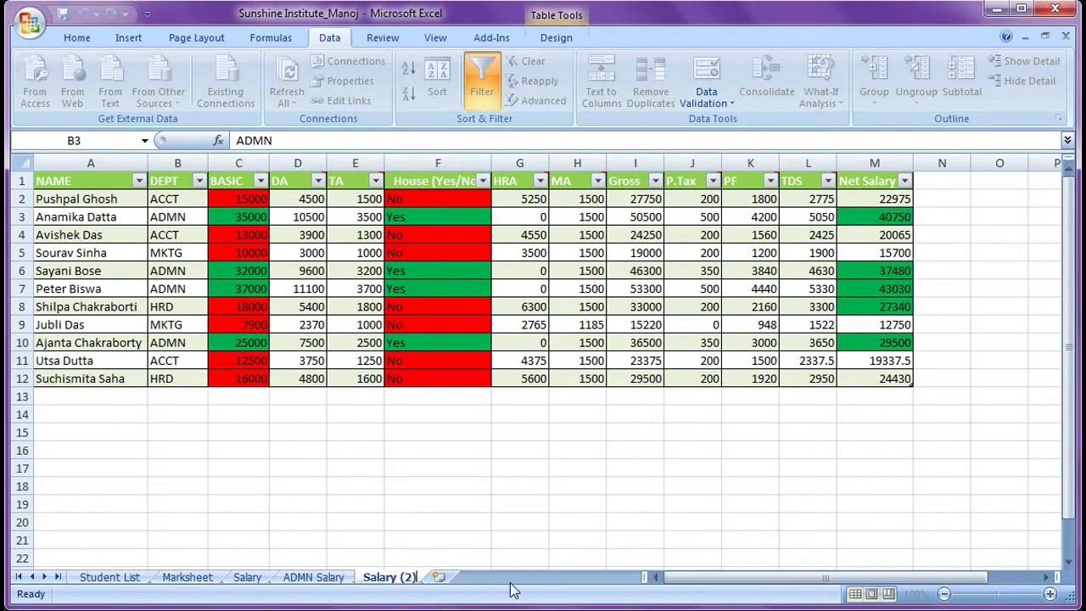
key("BackSpace")
key("BackSpace")
key("BackSpace")
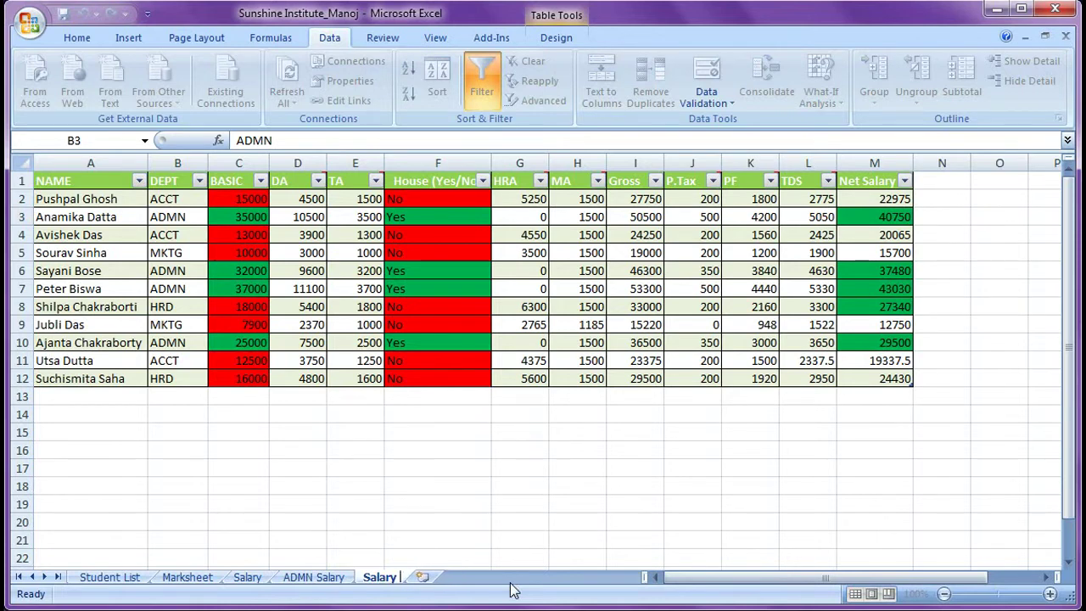
type("Ana")
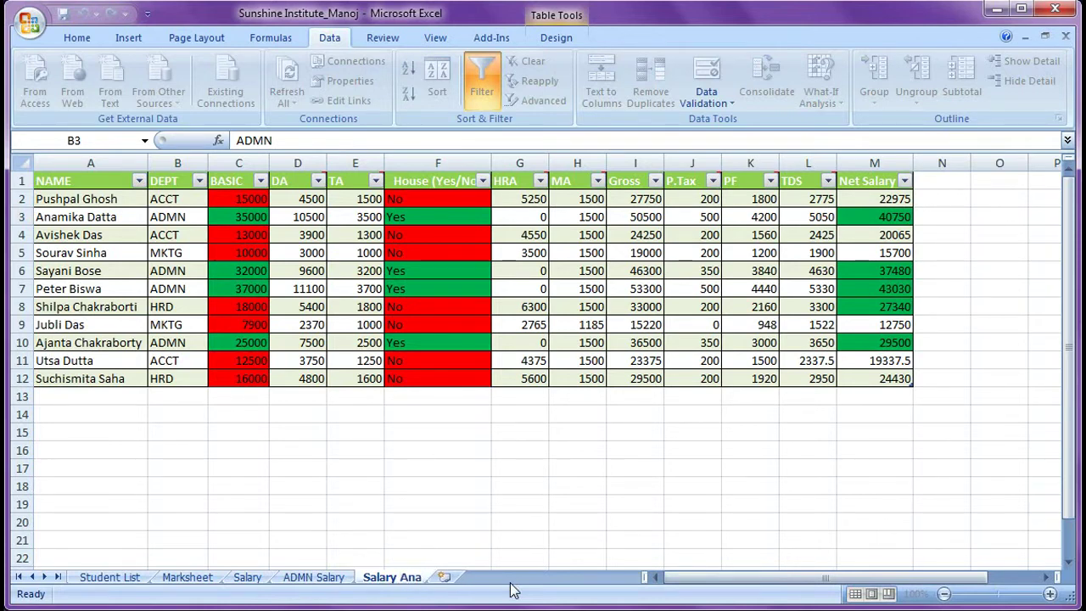
type("lysis")
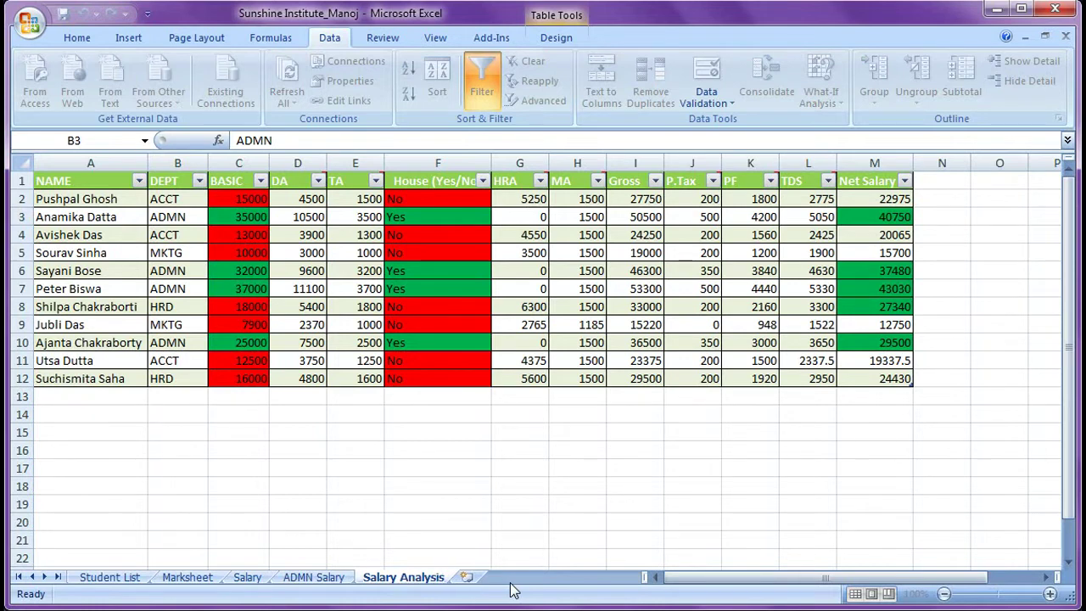
type("-1")
key("Return")
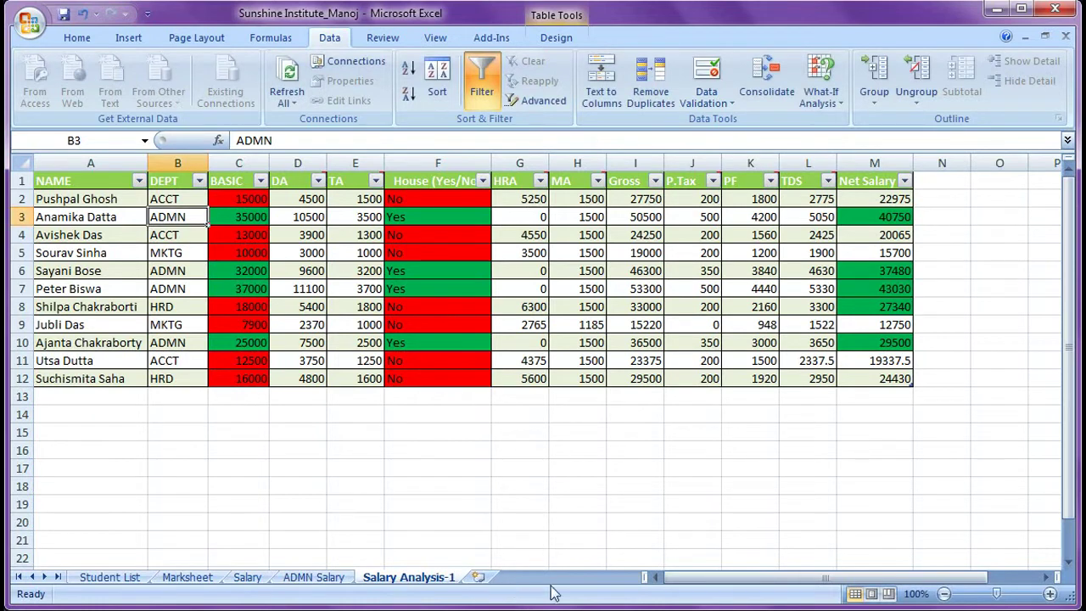
key("alt+Tab")
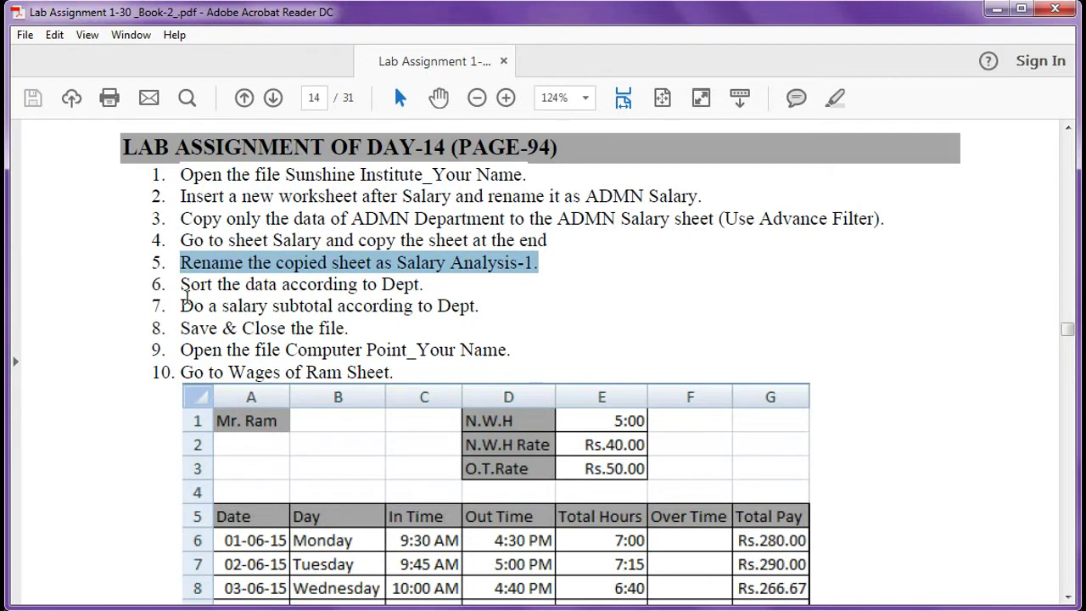
Sort the Salary Analysis-1 rows A to Z by DEPT (ACCT, ADMN, HRD, MKTG).
left_click_drag(182, 284, 430, 287)
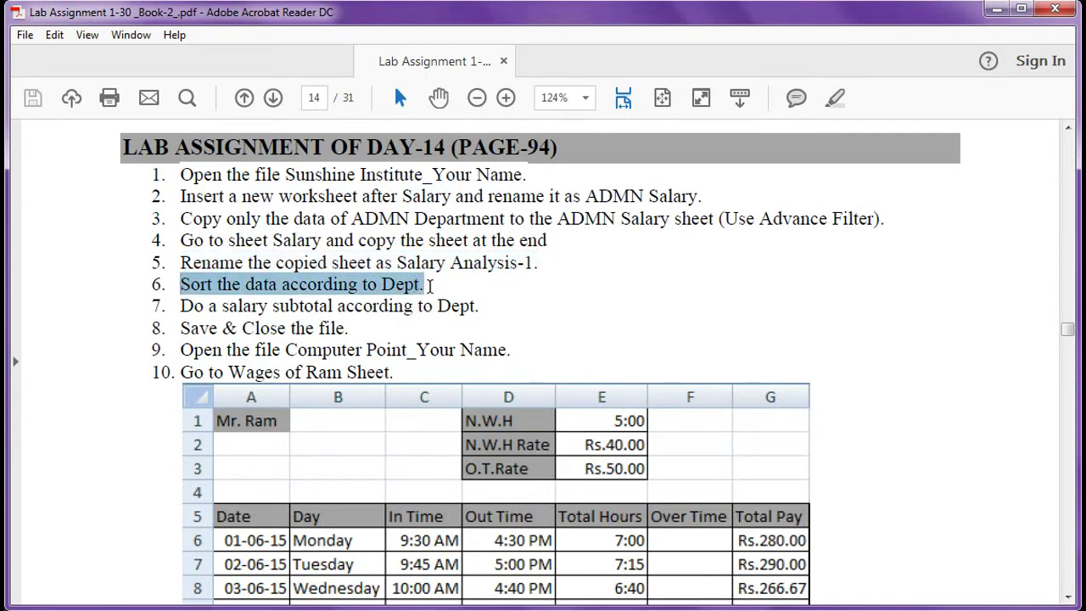
key("alt+Tab")
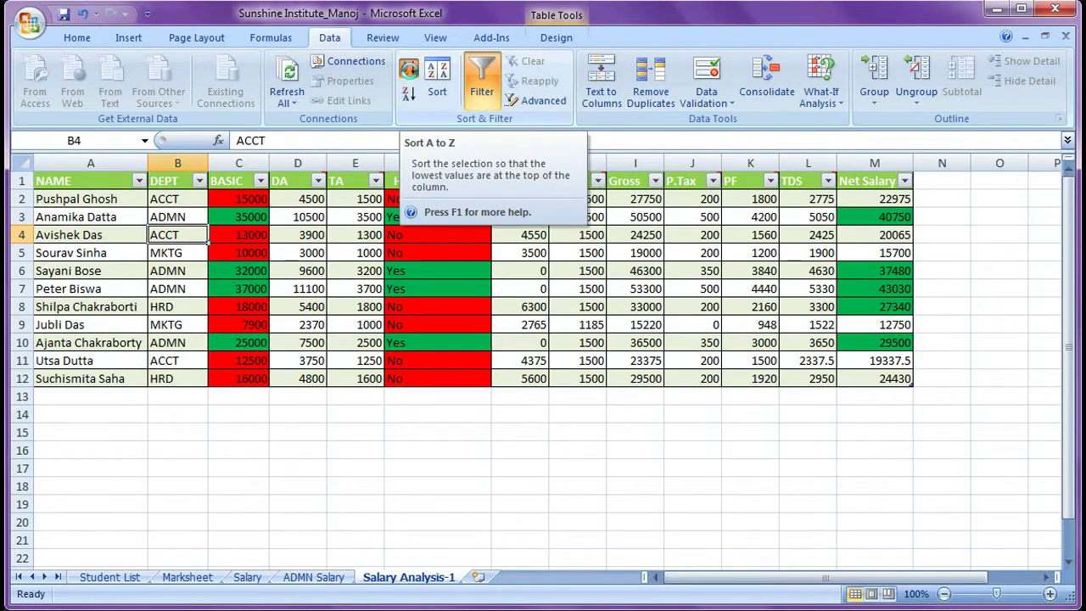
left_click(409, 74)
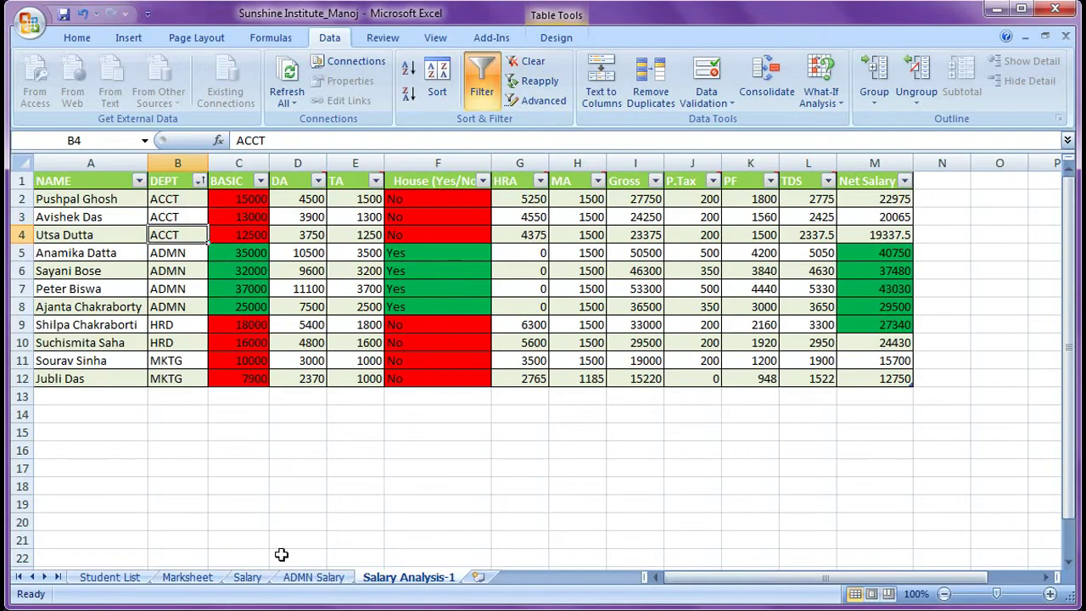
key("alt+Tab")
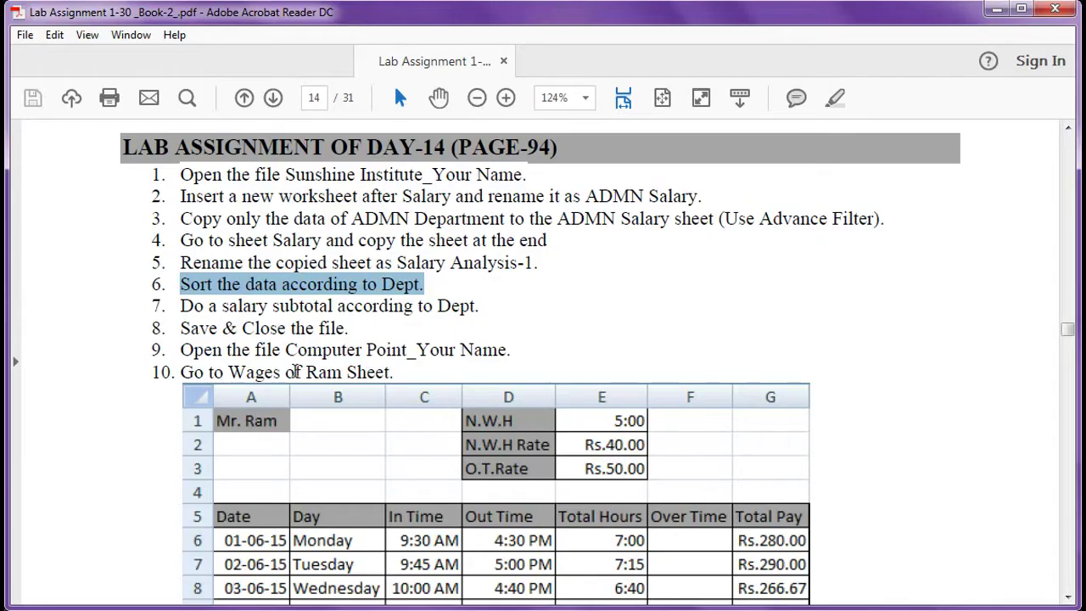
Mark item 7 about the salary subtotal by Dept in the assignment PDF.
left_click_drag(183, 308, 465, 309)
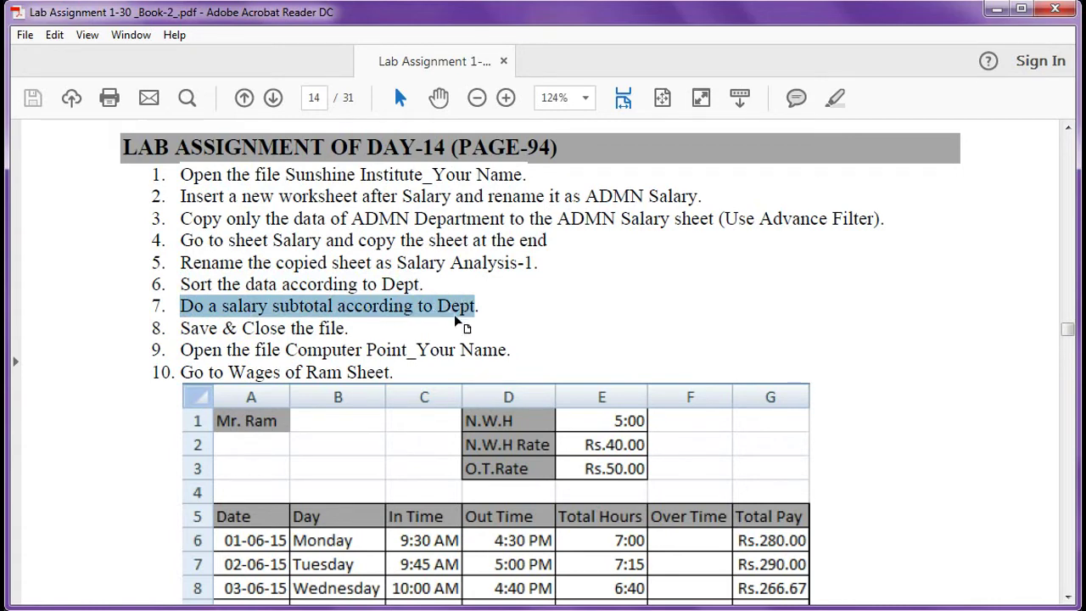
key("alt+Tab")
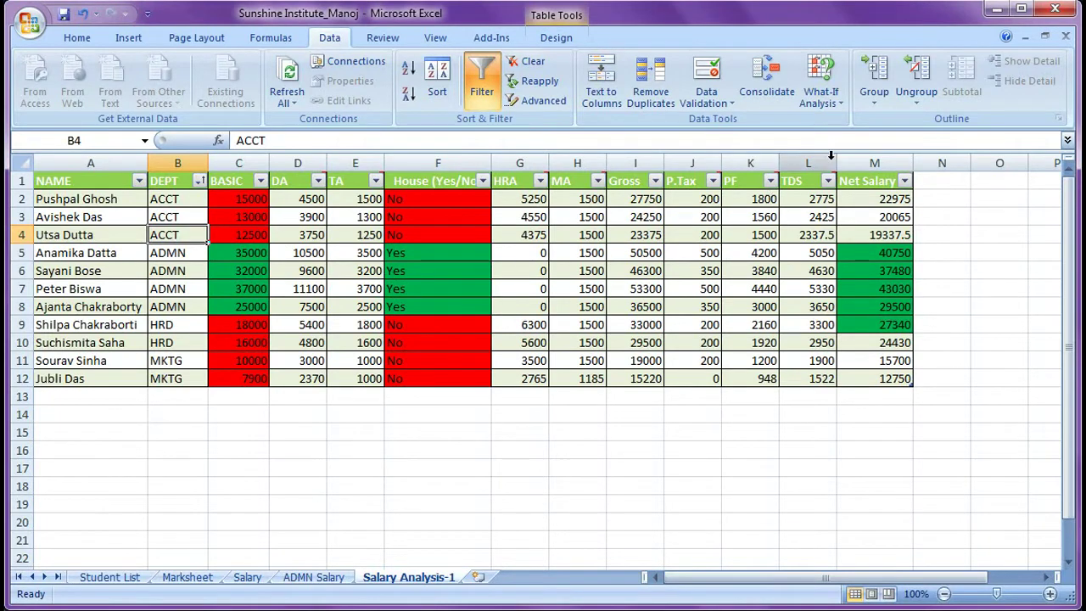
Check the HRA, department and MA cells, then turn off filtering on the salary data.
left_click(523, 235)
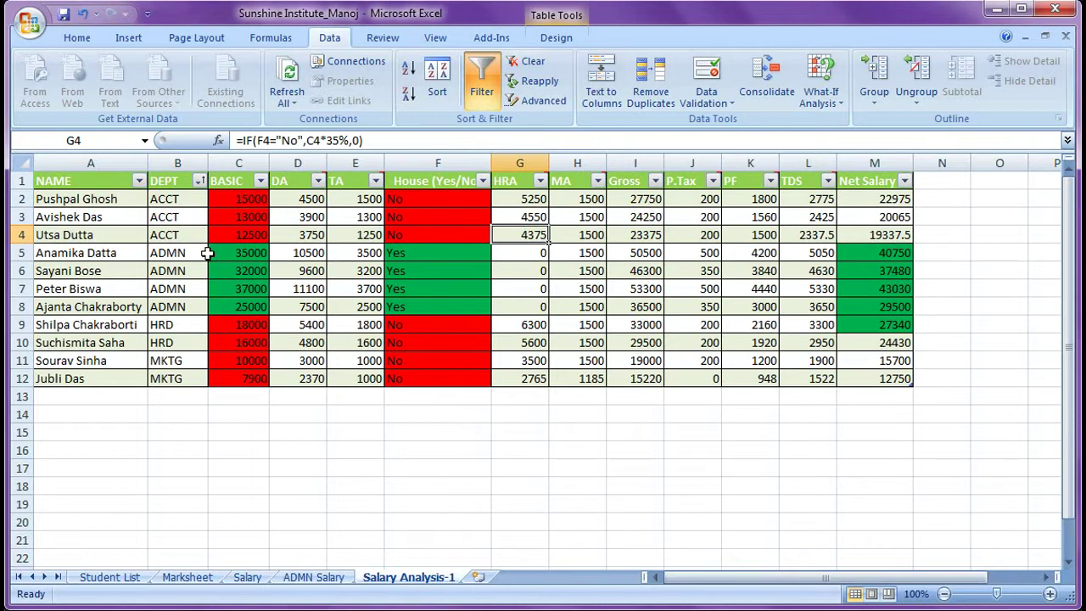
left_click(183, 270)
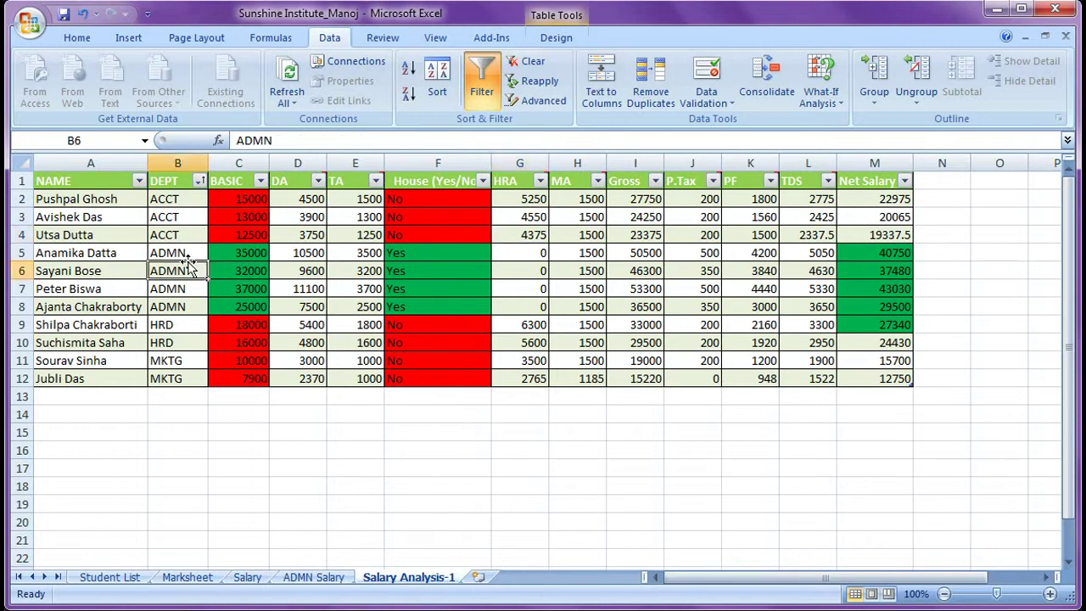
left_click(573, 271)
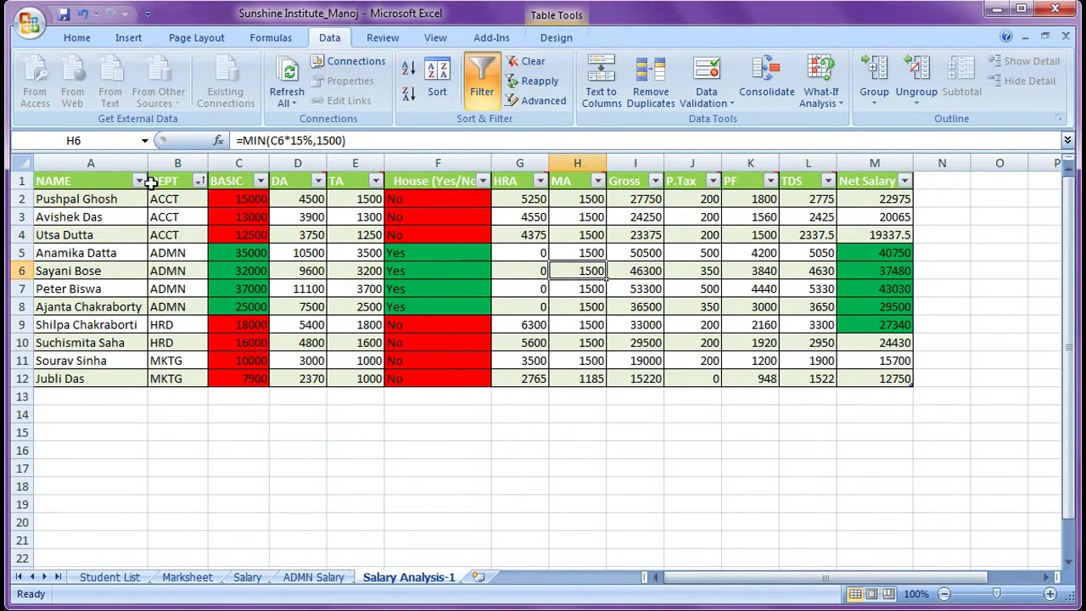
left_click(482, 95)
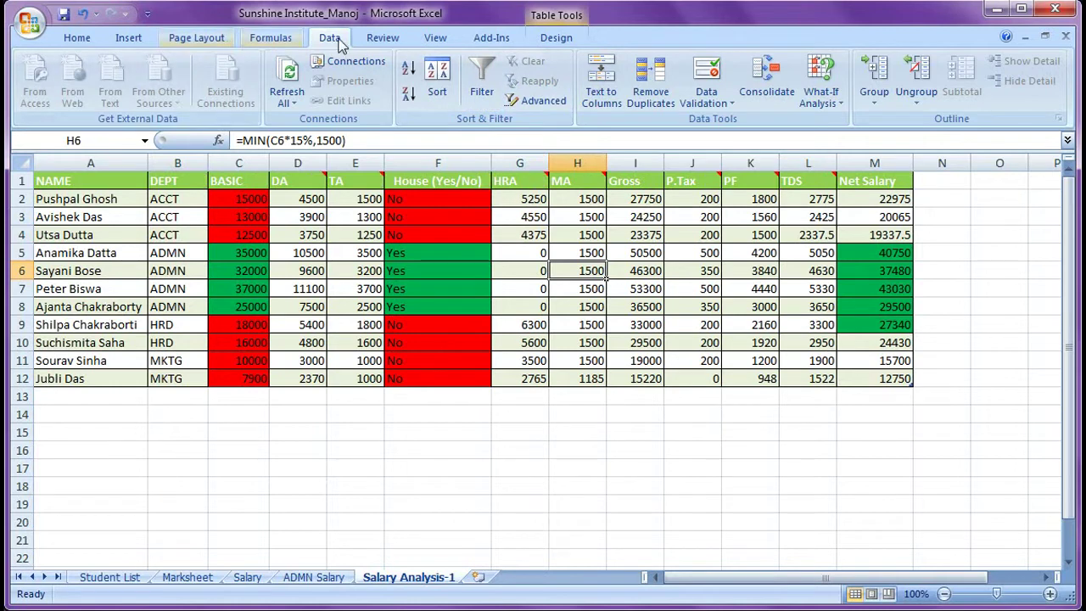
Convert the salary table to a normal cell range, confirming with Yes.
left_click(132, 41)
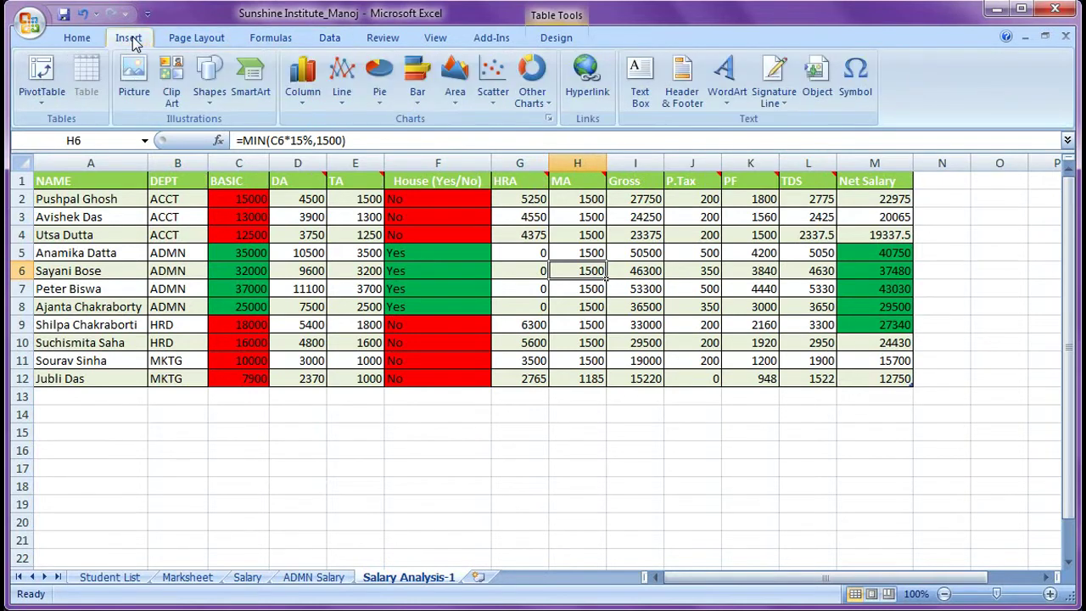
left_click(114, 200)
left_click(545, 40)
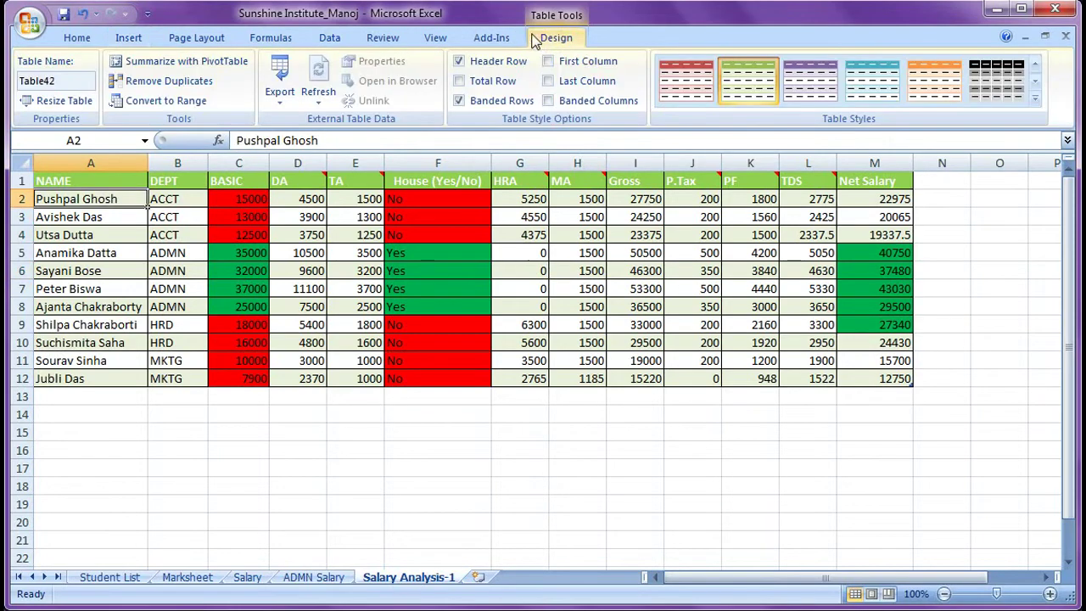
left_click(156, 106)
left_click(533, 366)
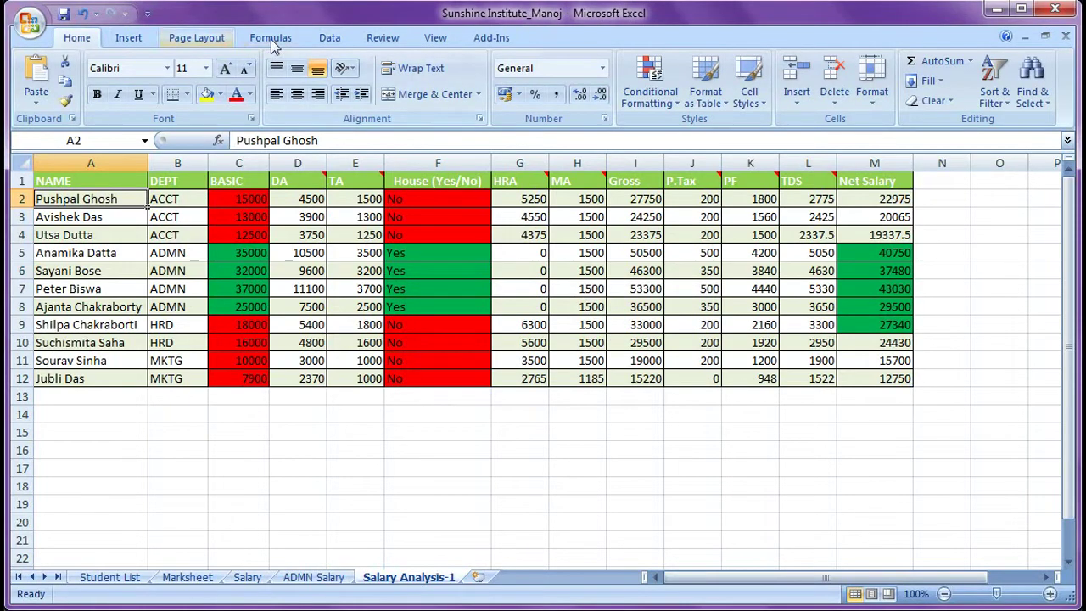
left_click(328, 39)
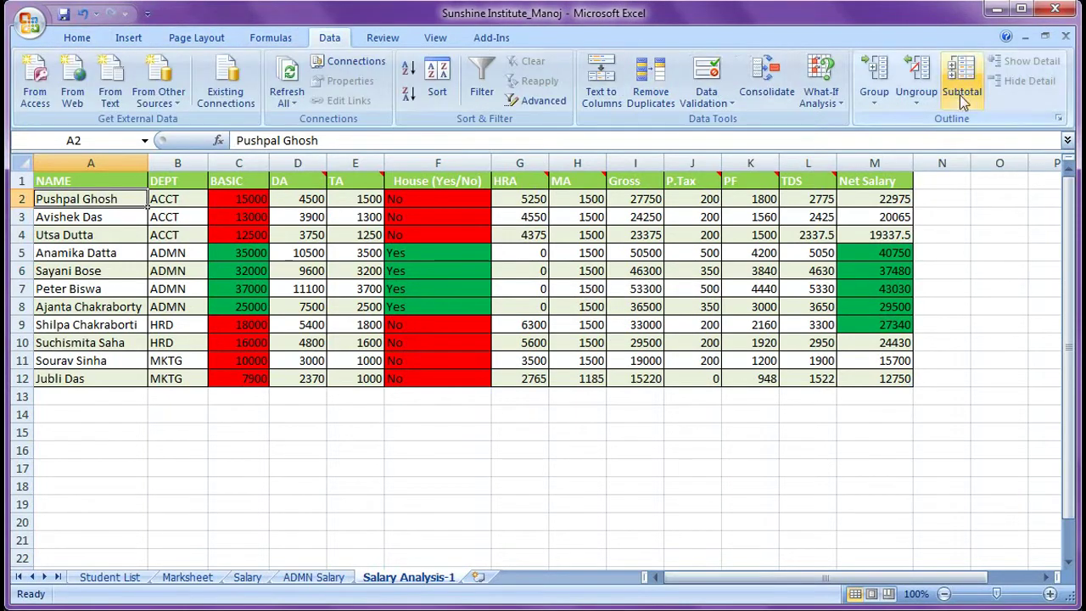
Add Sum subtotals of Net Salary at each change in DEPT, ending in a Grand Total of 293357.5.
left_click(534, 235)
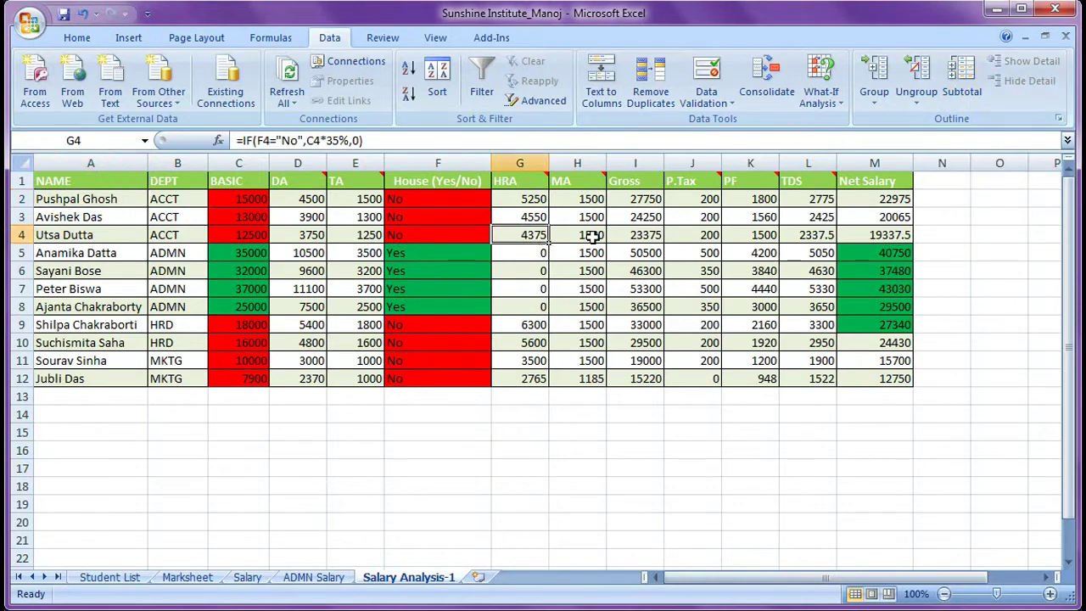
left_click(961, 85)
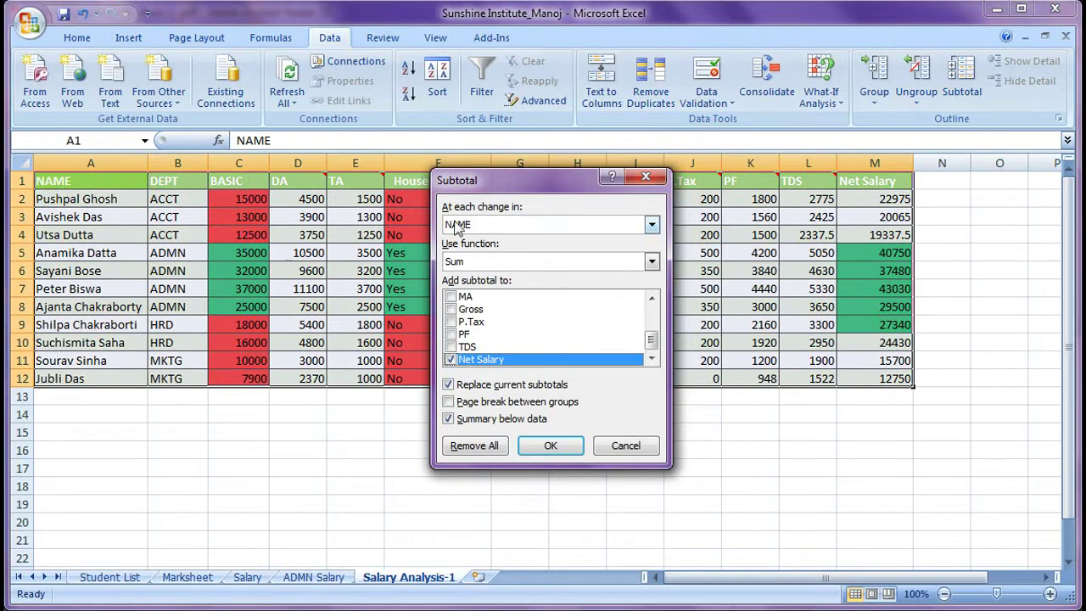
left_click(651, 228)
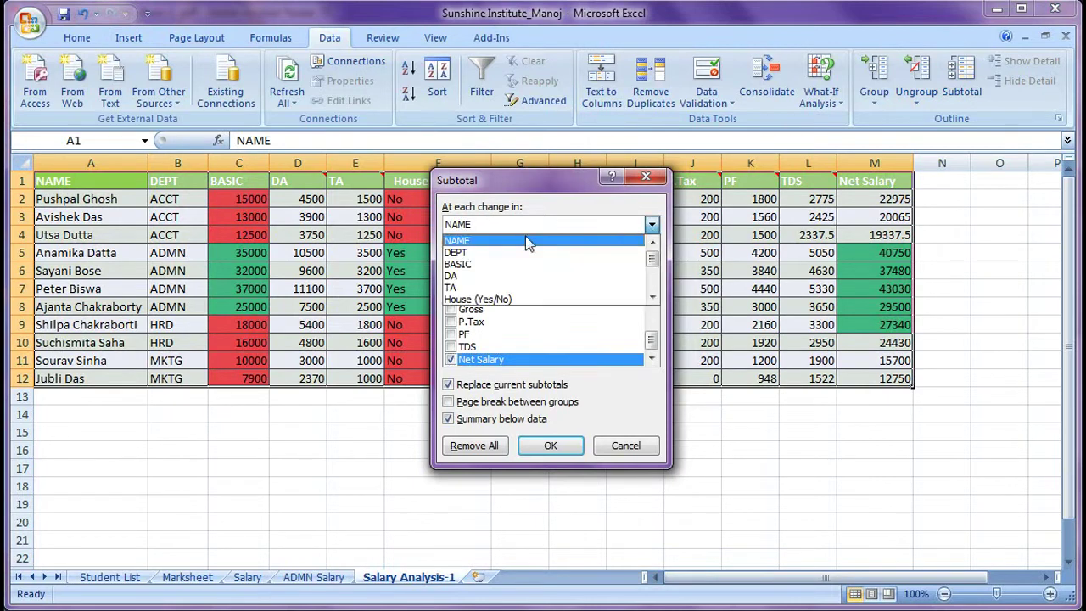
left_click(458, 253)
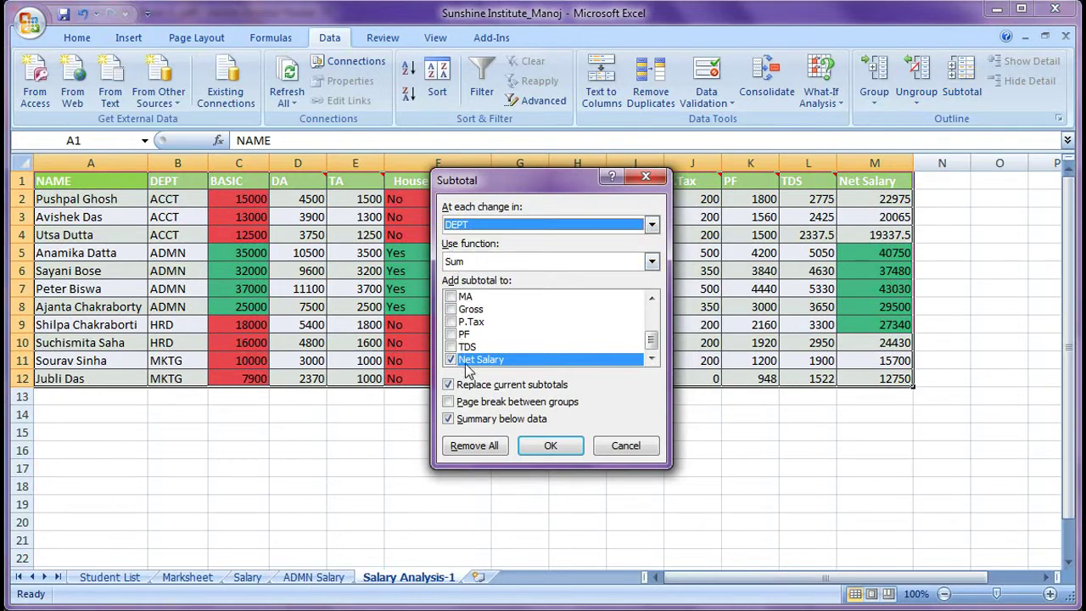
left_click(550, 447)
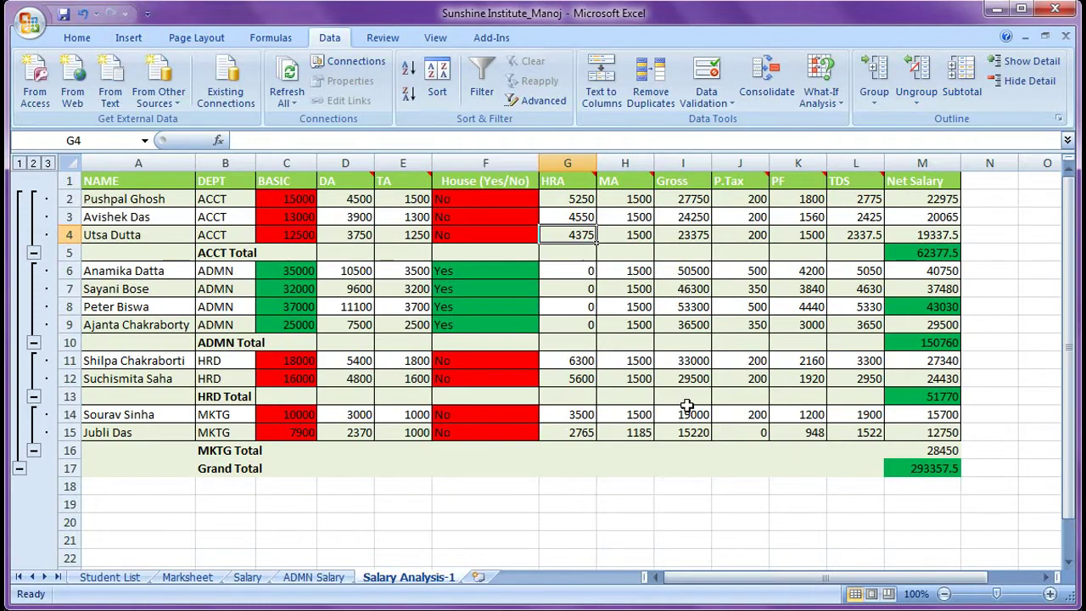
key("alt+Tab")
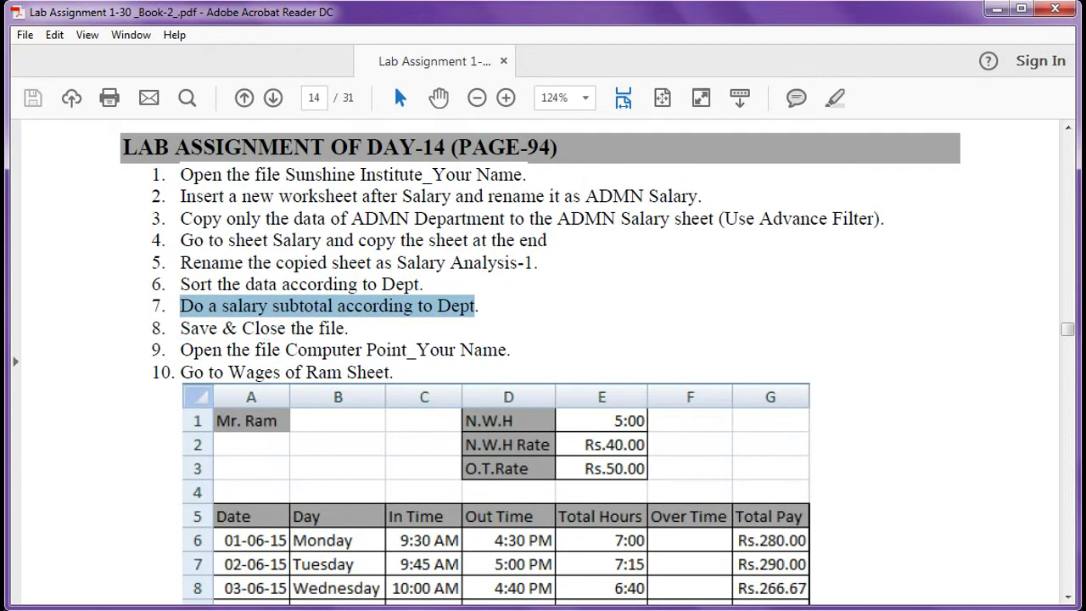
key("alt+Tab")
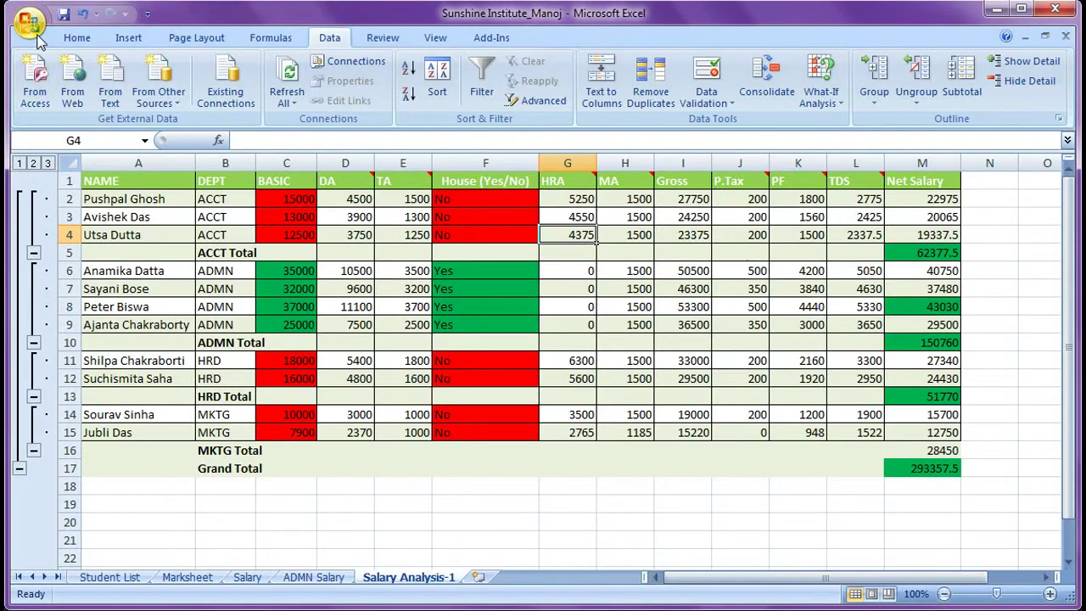
Save and close the Sunshine Institute_Manoj workbook.
left_click(34, 34)
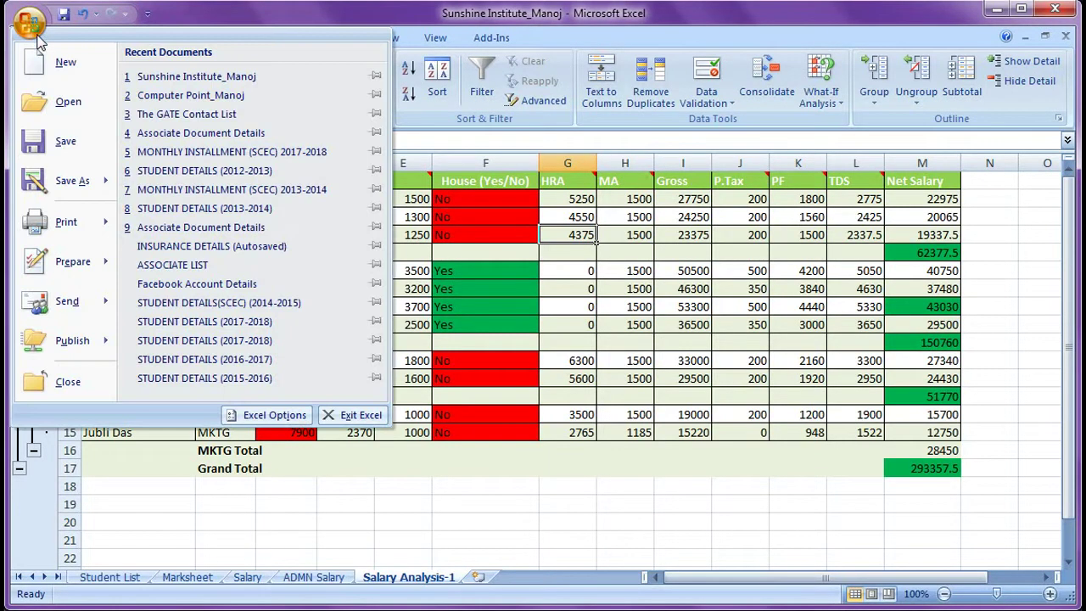
left_click(57, 143)
left_click(30, 25)
left_click(68, 380)
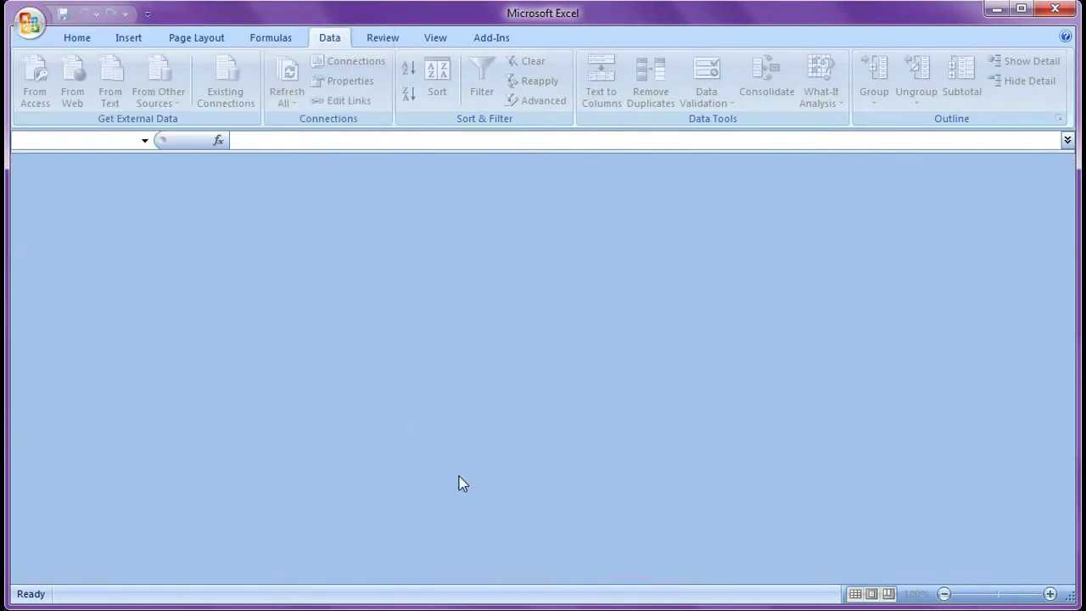
Mark step 9 about opening Computer Point_Your Name in the assignment PDF.
left_click(640, 604)
scroll(452, 449, "down", 2)
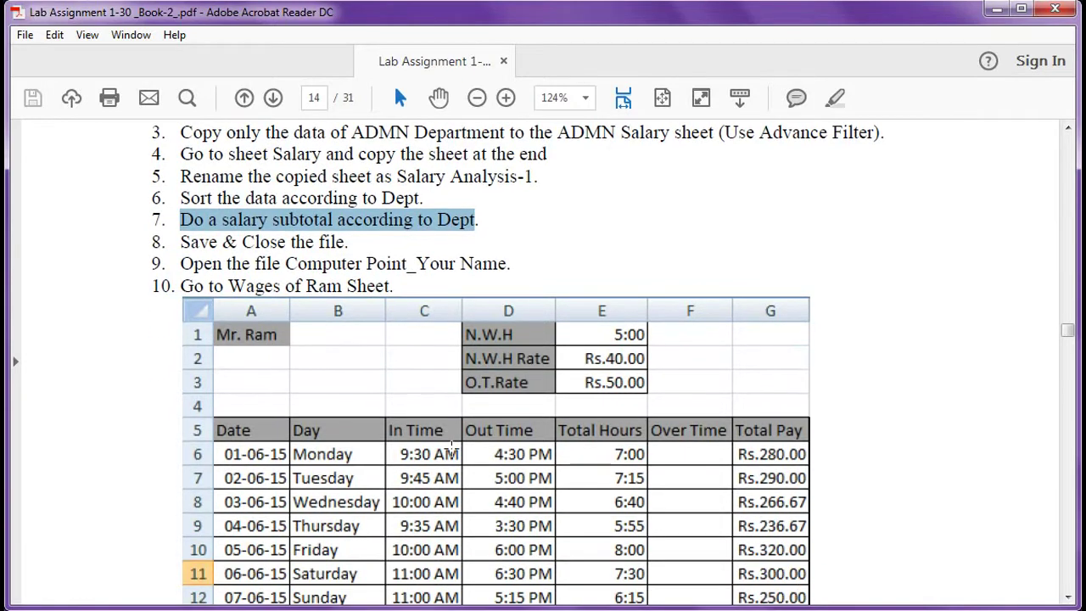
scroll(276, 314, "down", 1)
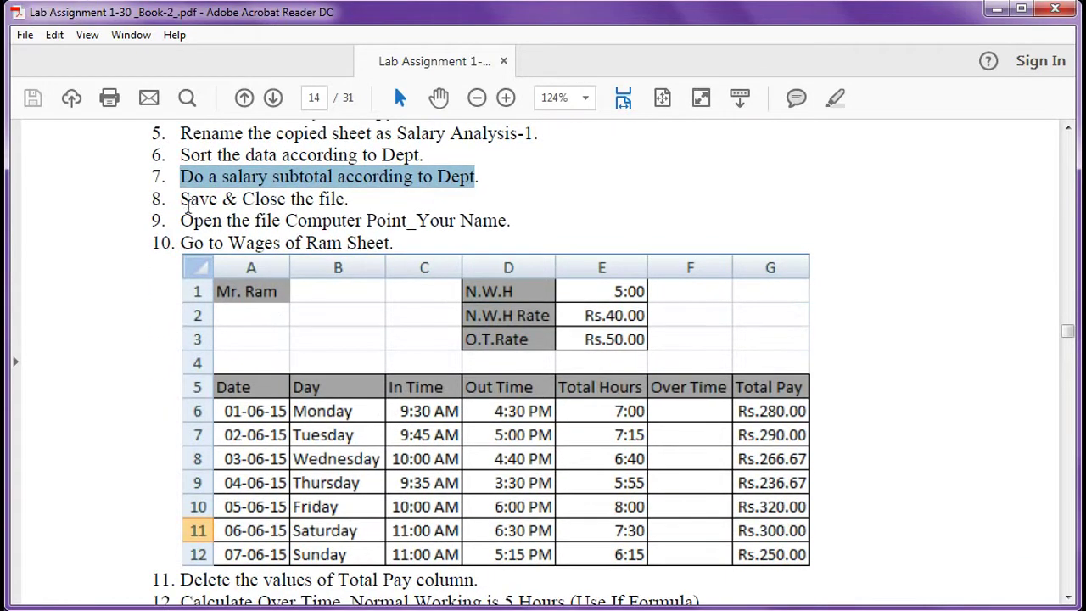
left_click_drag(183, 220, 519, 223)
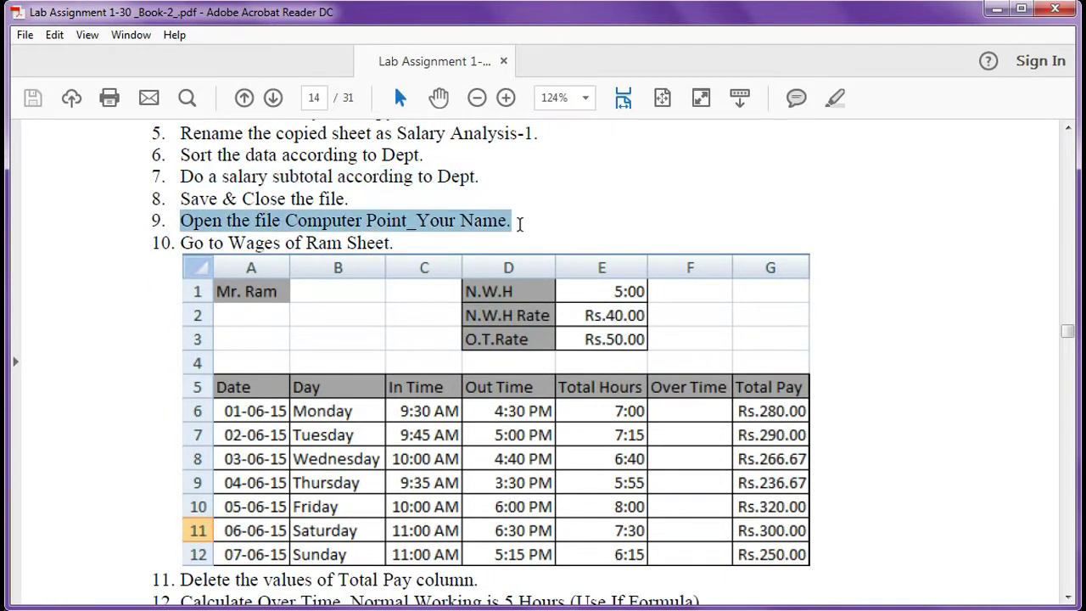
Open the Computer Point_Manoj workbook from Excel_Work, showing its Wages of Ram sheet.
key("alt+Tab")
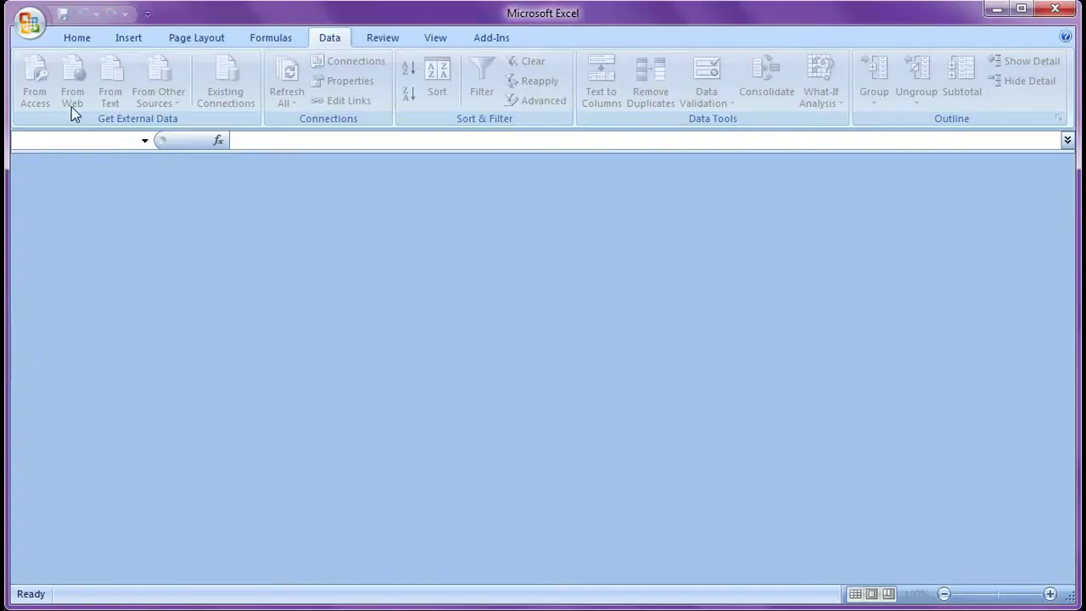
left_click(30, 38)
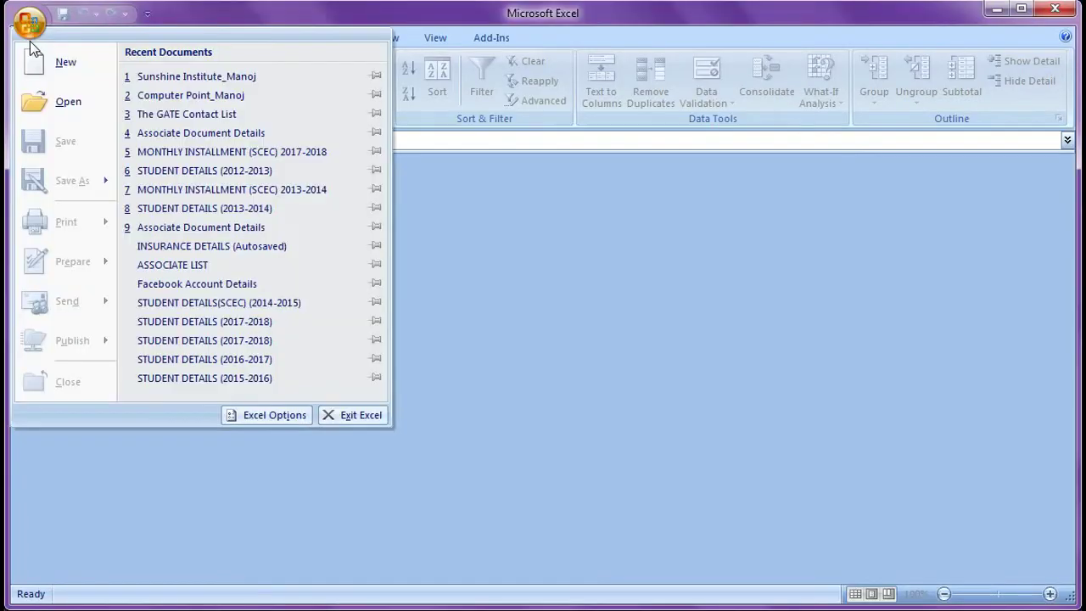
left_click(43, 99)
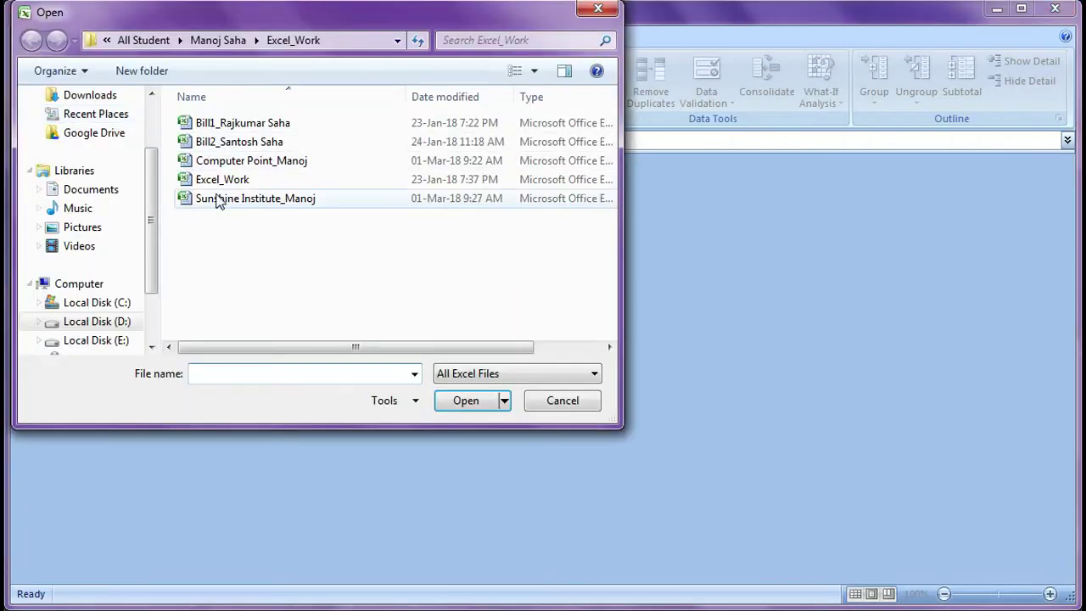
left_click(218, 167)
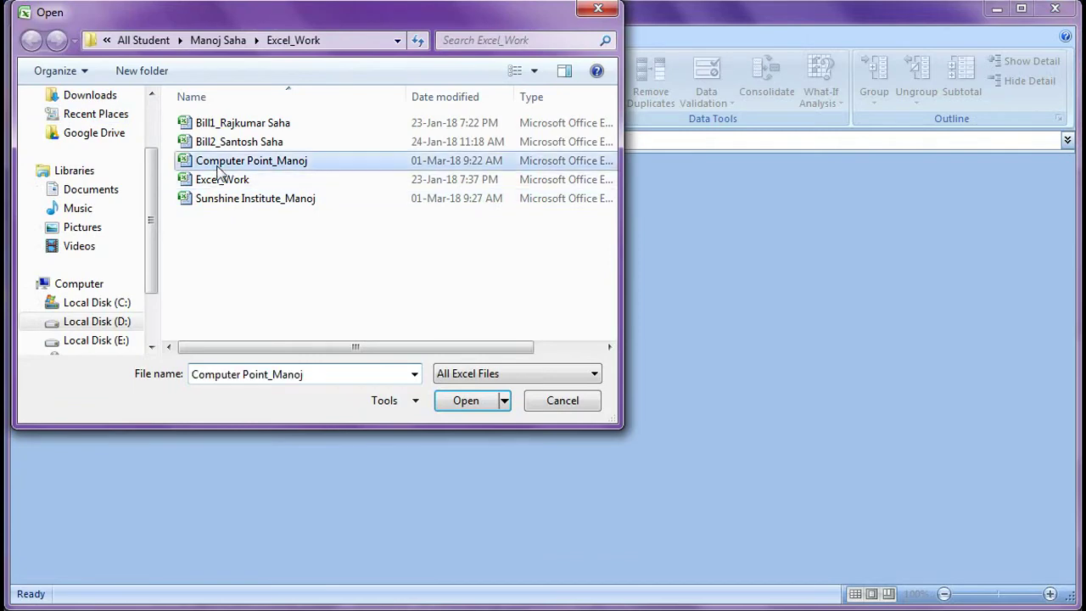
left_click(462, 406)
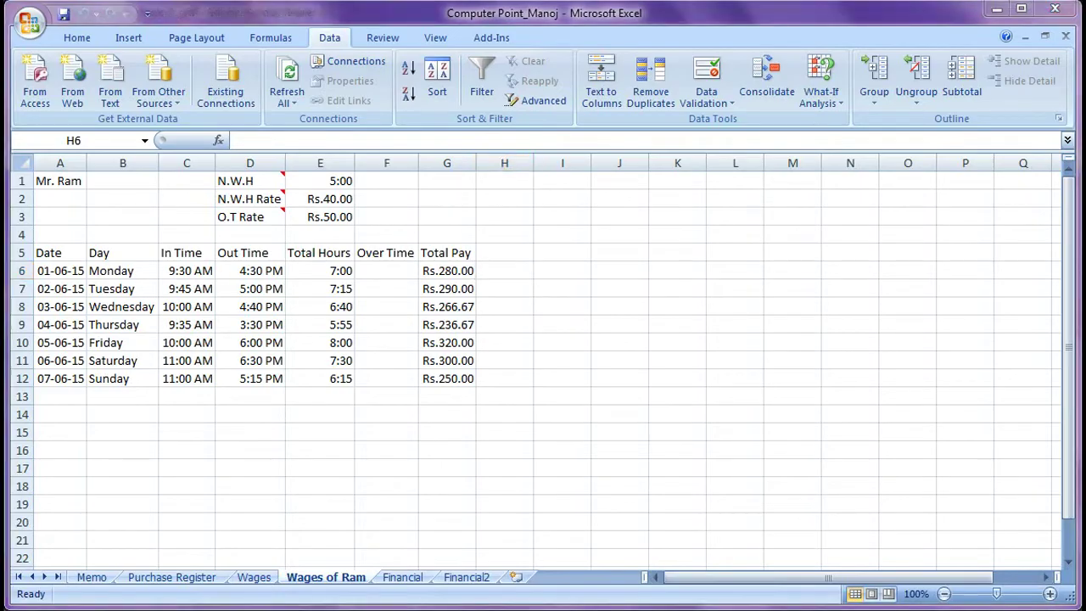
key("alt+Tab")
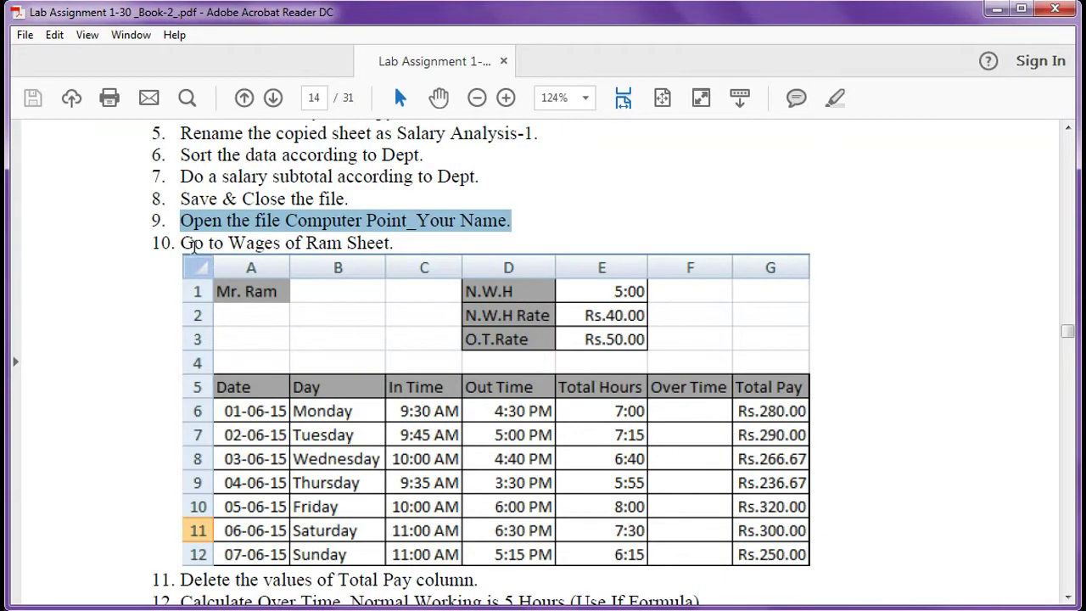
Mark steps 10 and 11 about the Wages of Ram sheet and deleting Total Pay.
left_click_drag(181, 244, 389, 244)
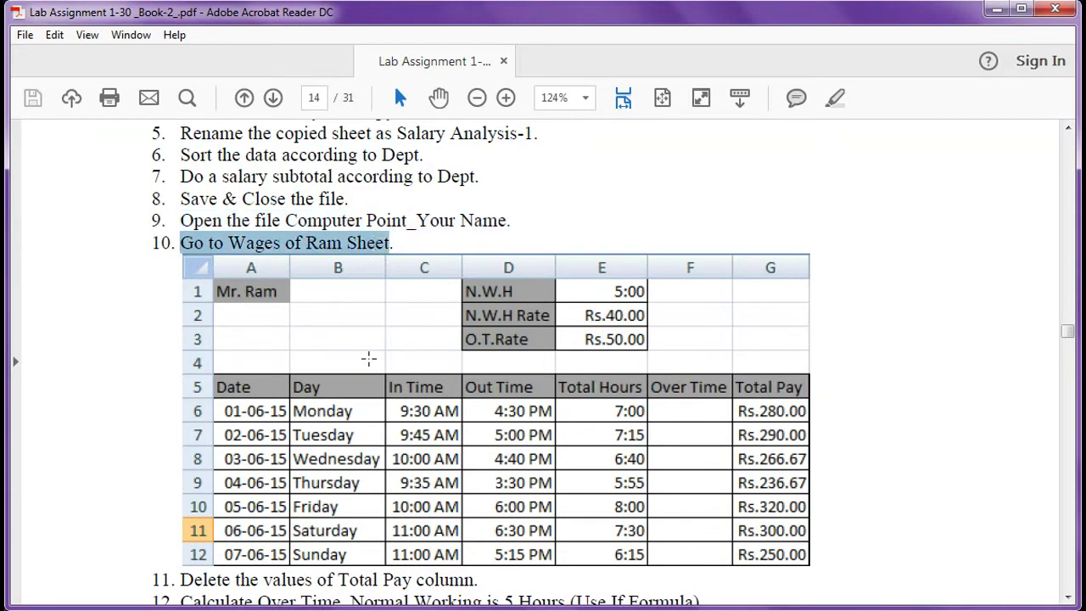
scroll(368, 358, "down", 2)
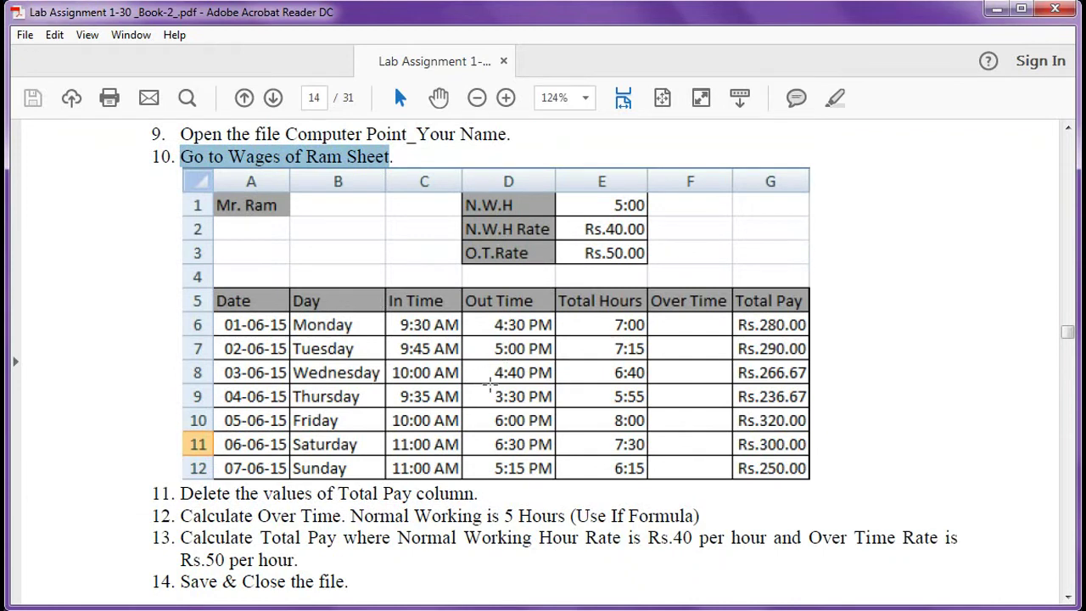
scroll(490, 384, "down", 2)
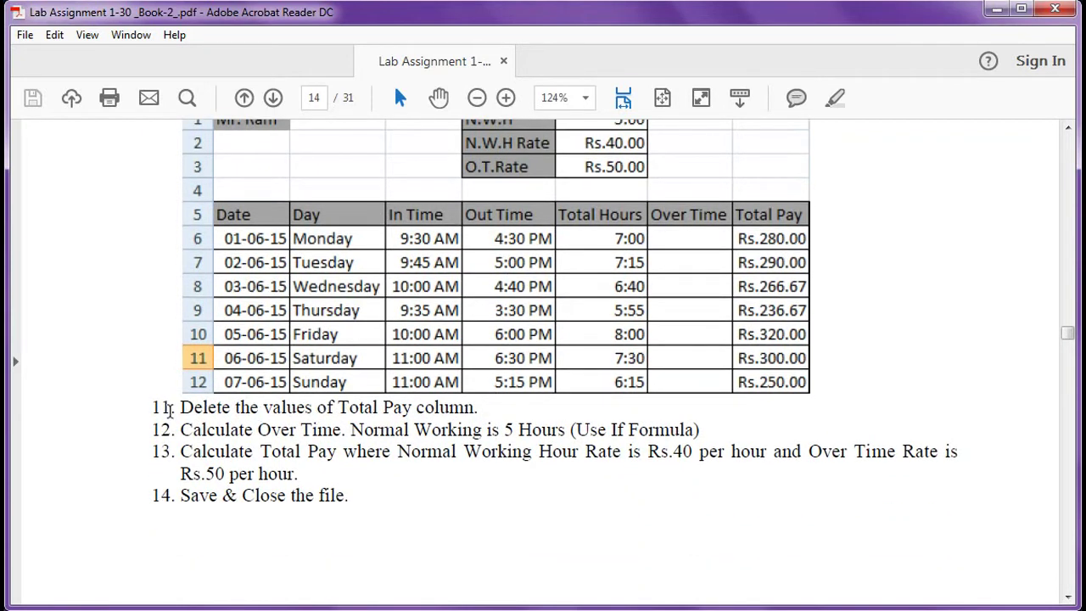
left_click_drag(181, 407, 459, 408)
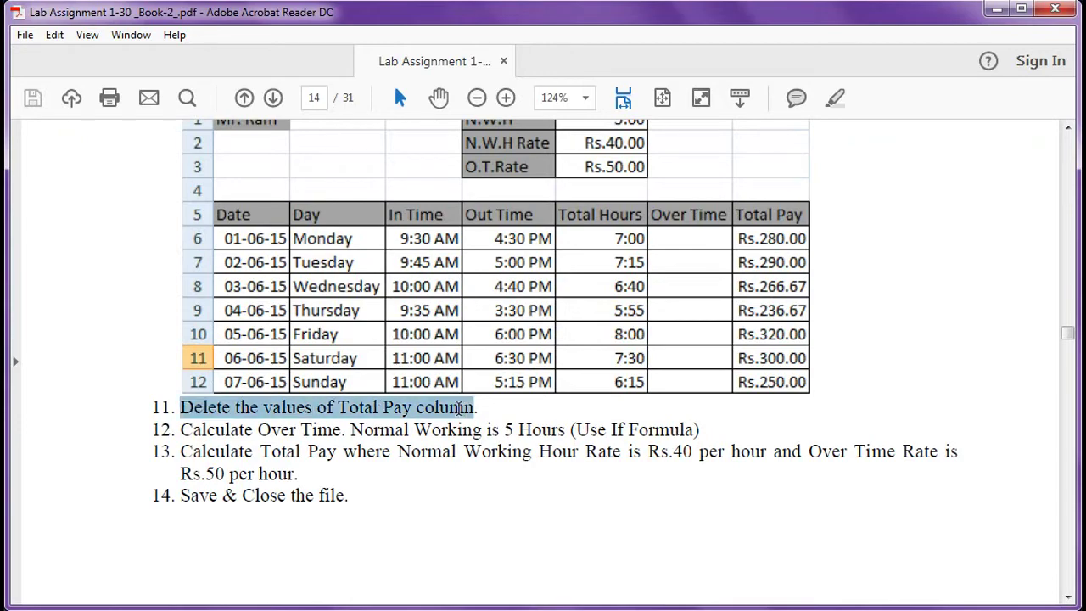
Clear the Total Pay values in G6:G12 of the Wages of Ram sheet.
left_click(751, 606)
left_click_drag(447, 273, 435, 383)
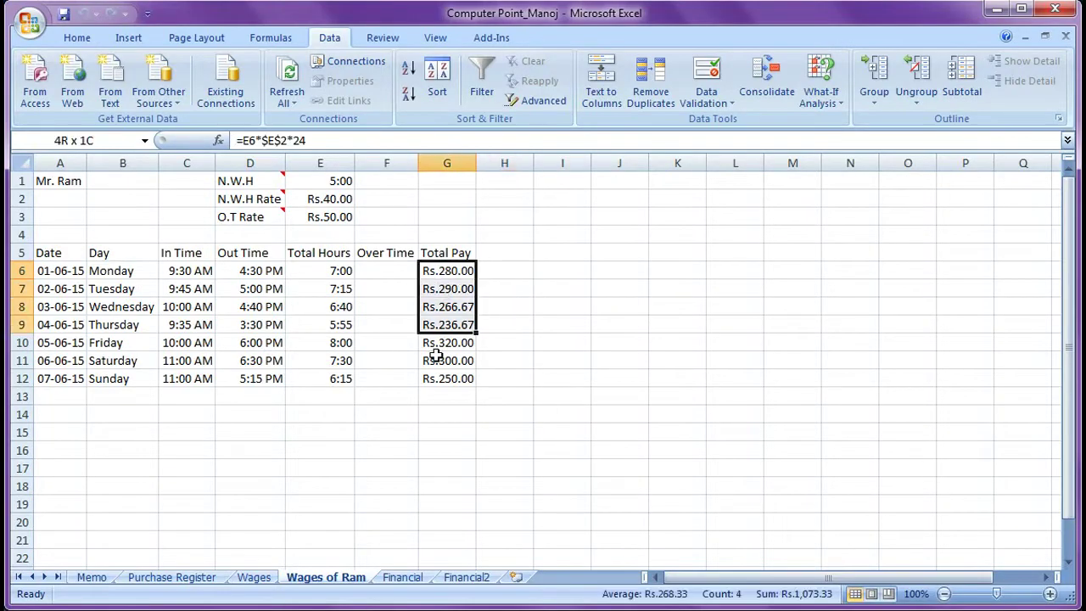
key("Delete")
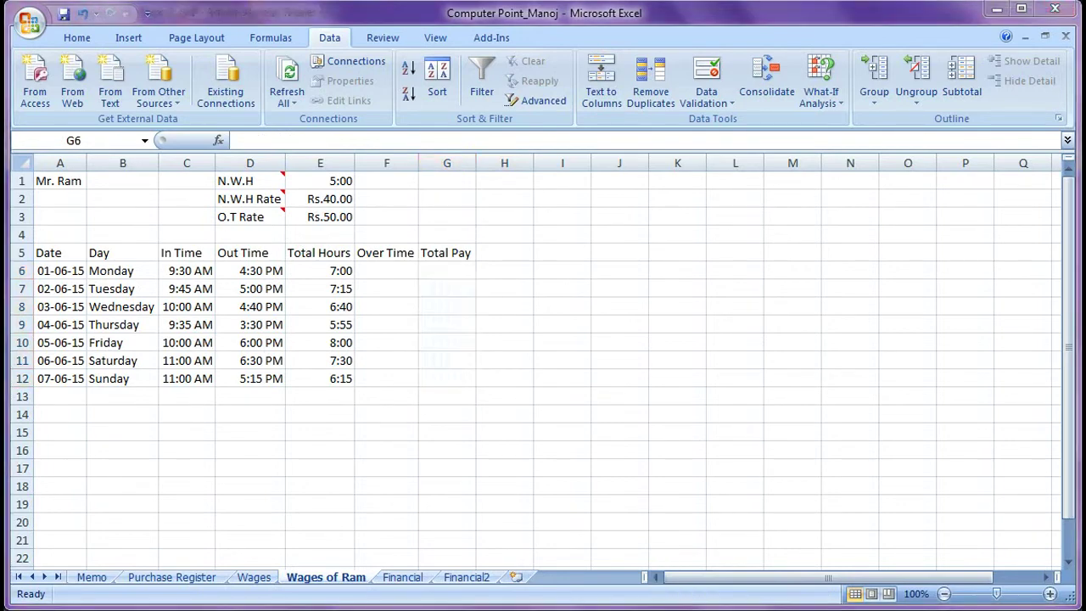
key("alt+Tab")
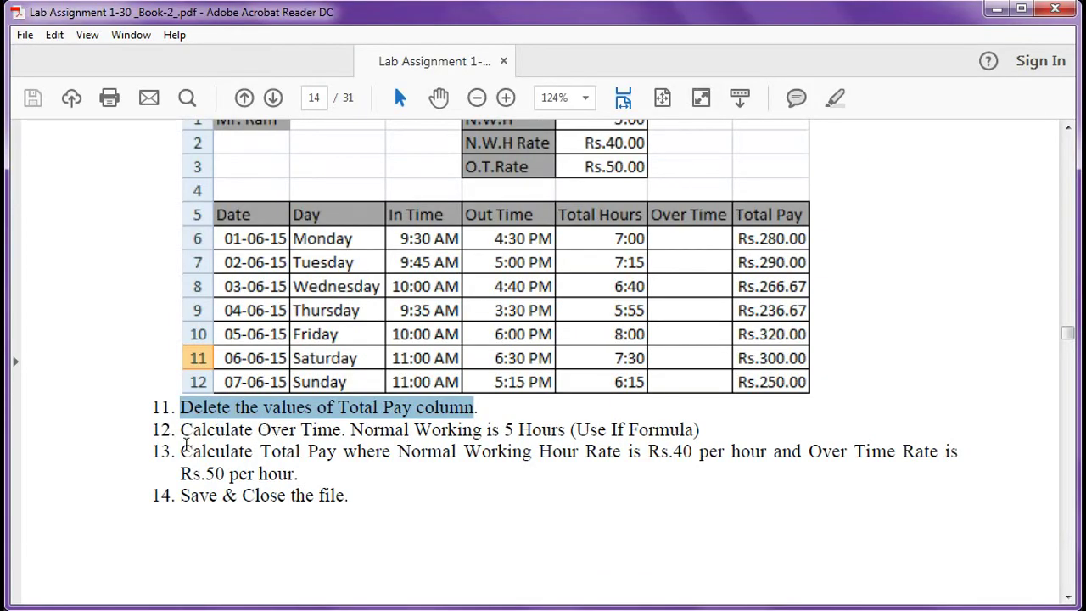
Mark step 12 on calculating Over Time with an IF formula for 5 normal hours.
mouse_move(183, 432)
left_mouse_down()
mouse_move(722, 432)
mouse_move(703, 429)
left_mouse_up()
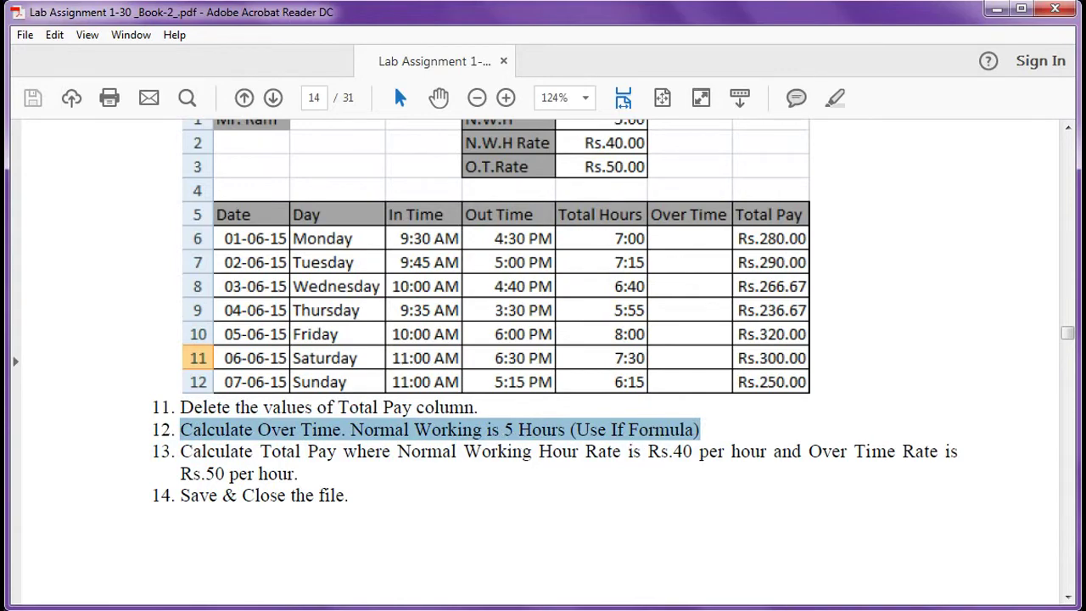
key("alt+Tab")
Enter =IF(E6>$E$1,E6-$E$1,0) in F6, giving Monday's Over Time of 0.0833333.
left_click(406, 274)
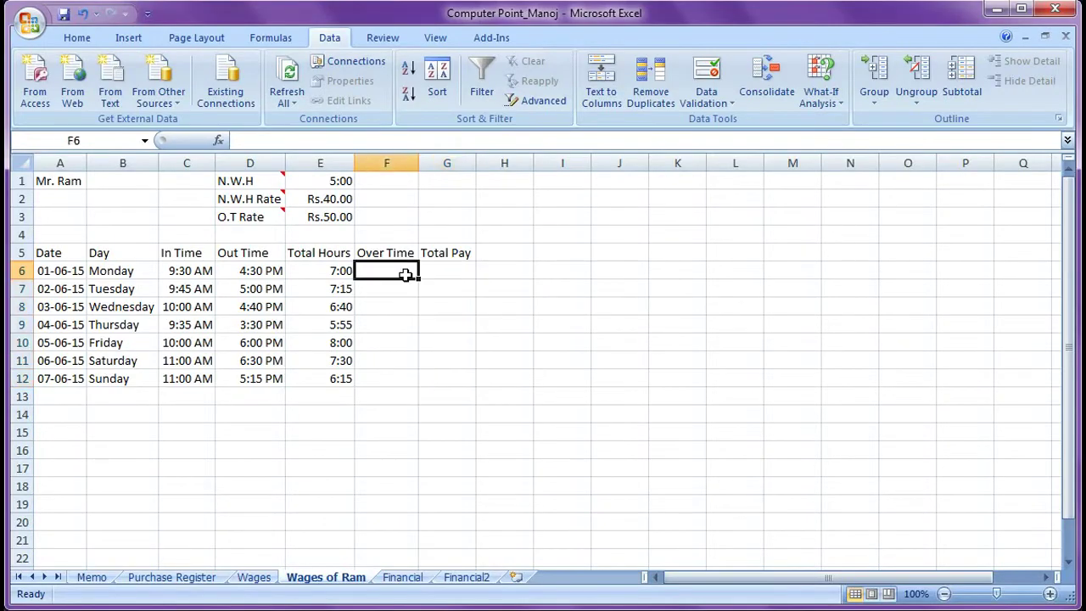
type("=i")
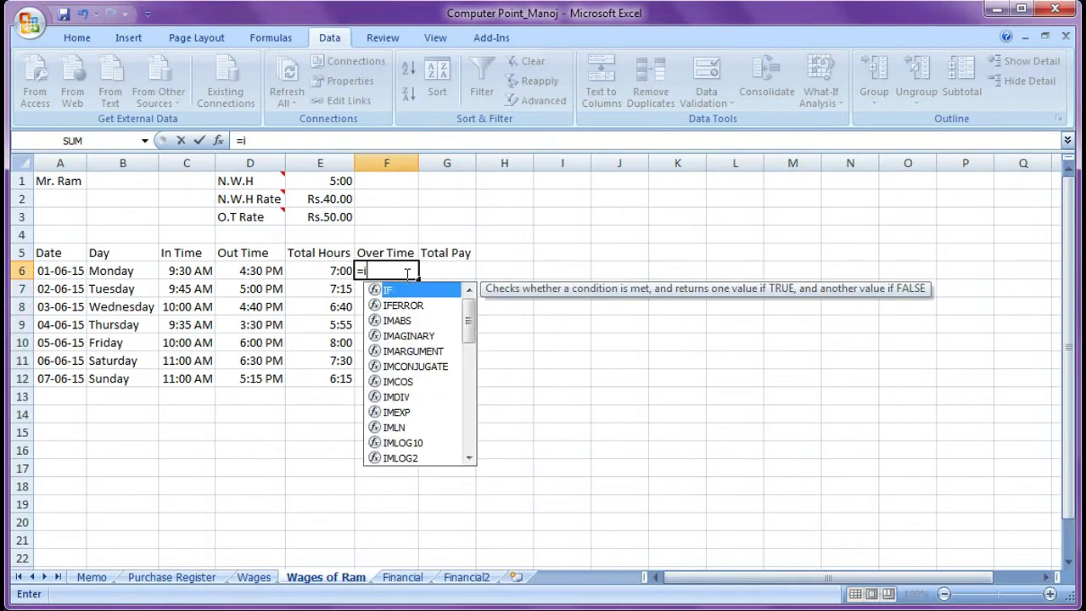
key("Tab")
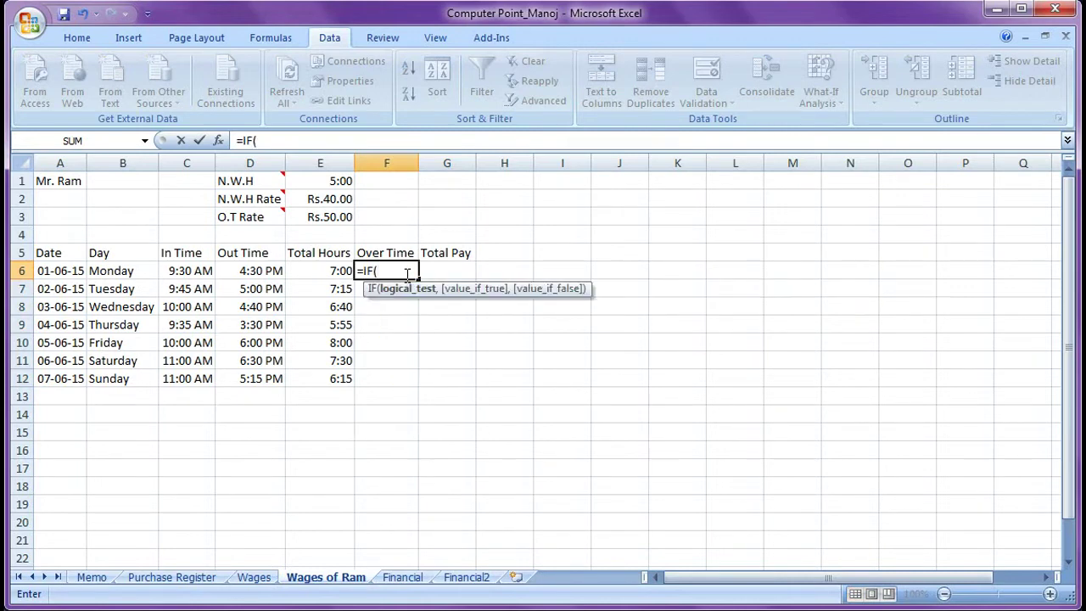
left_click(326, 269)
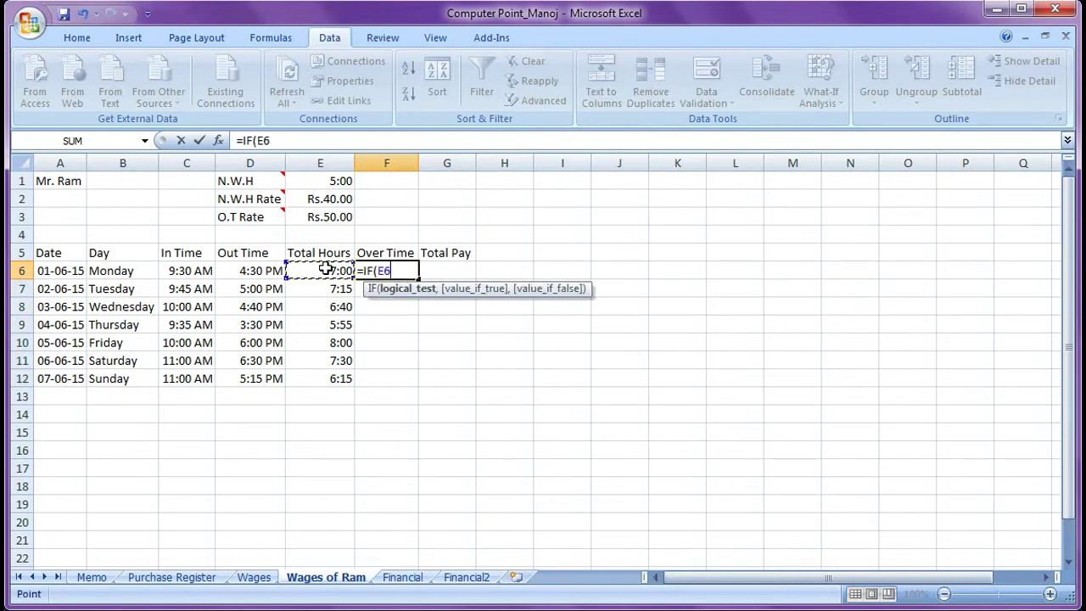
type(">")
left_click(328, 180)
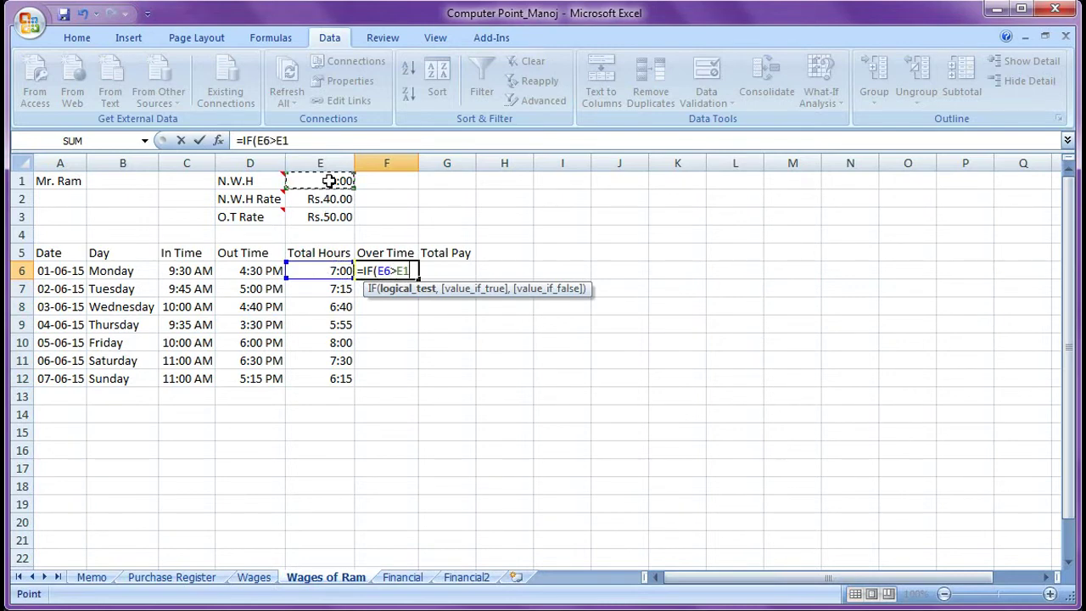
key("F4")
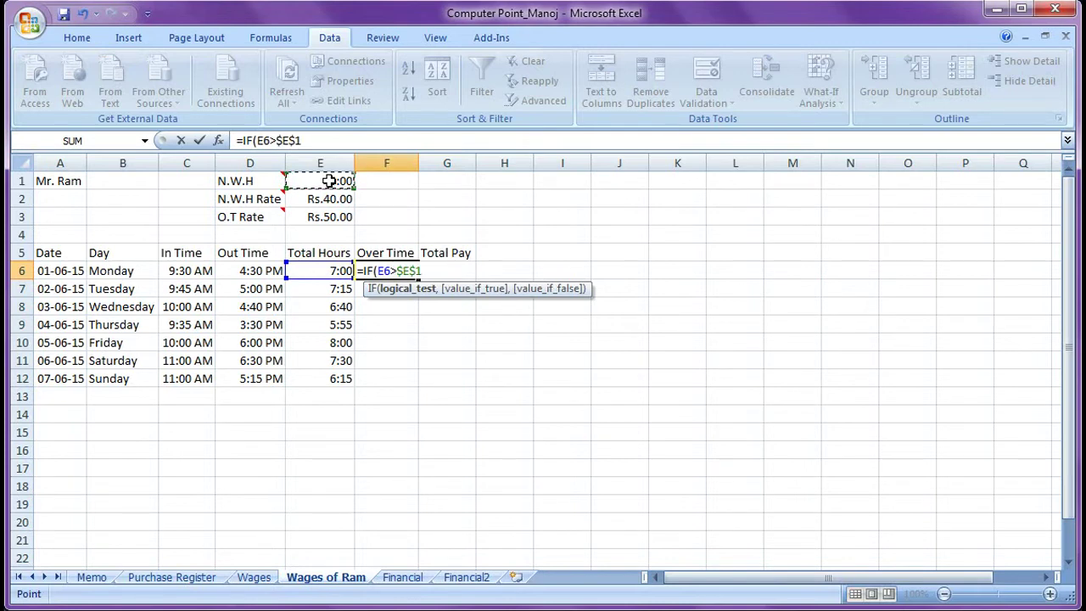
type(",")
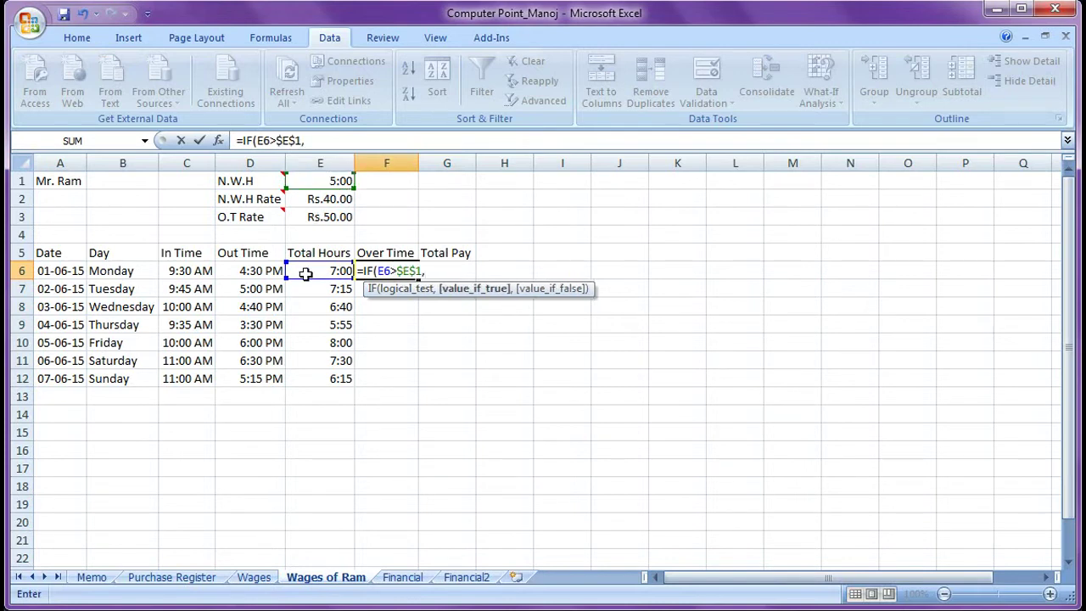
left_click(305, 273)
type("-")
left_click(320, 182)
key("F4")
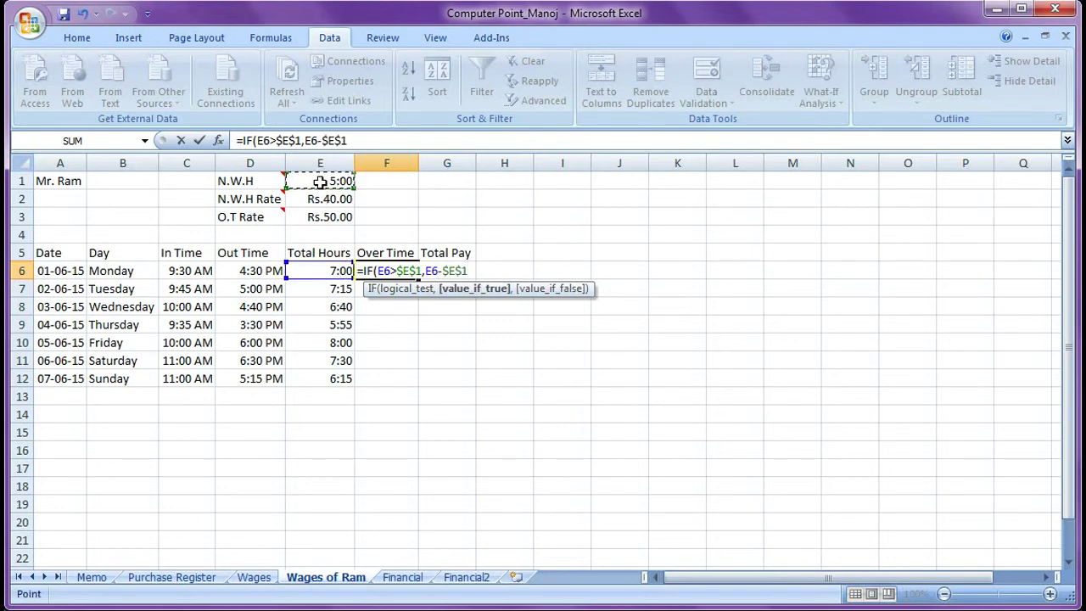
type(",0")
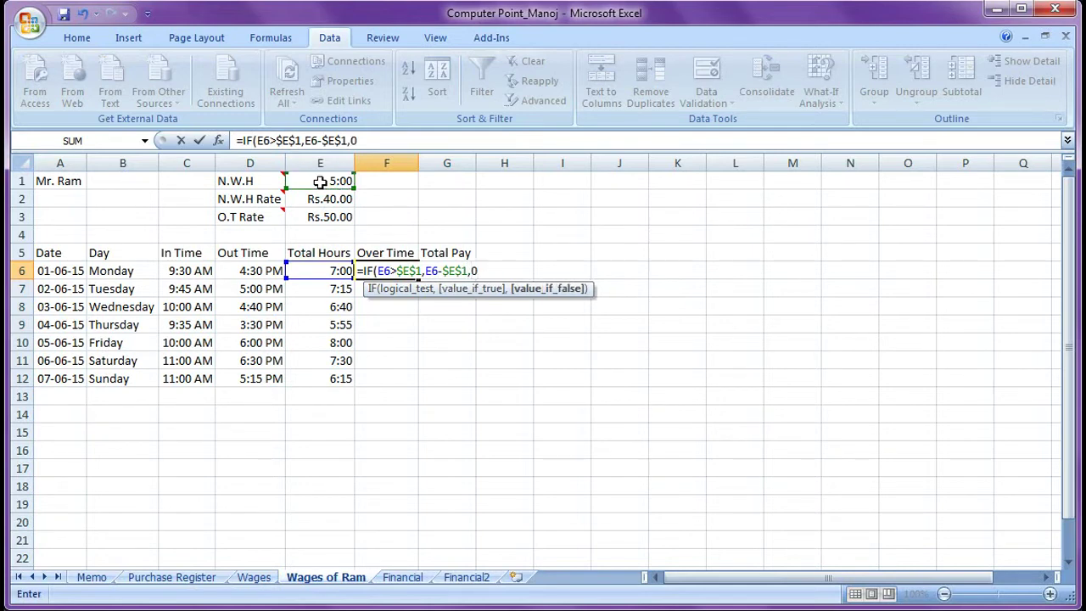
key("Return")
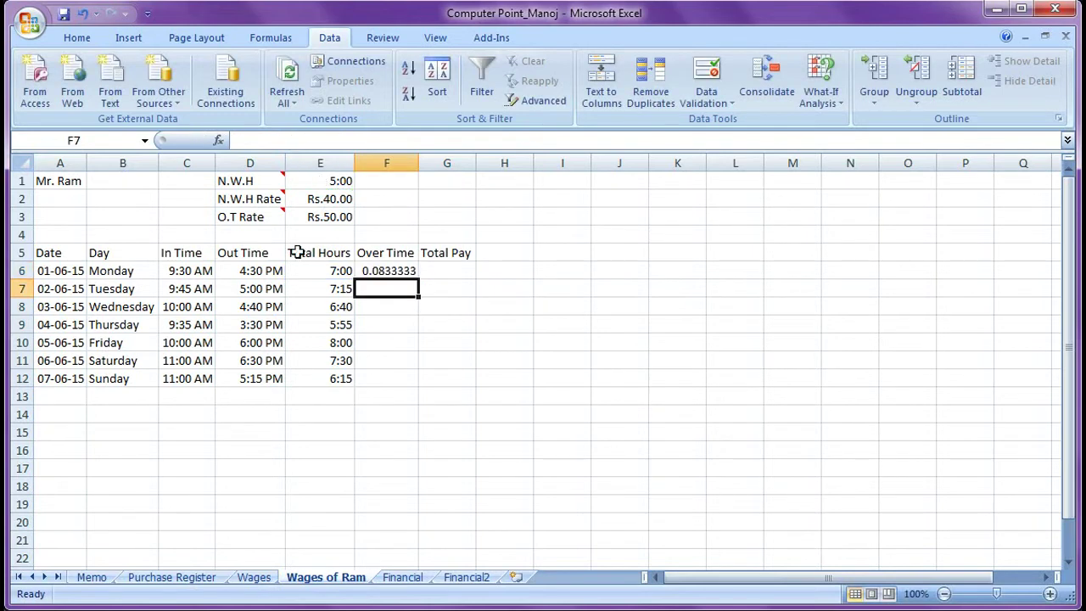
left_click(379, 270)
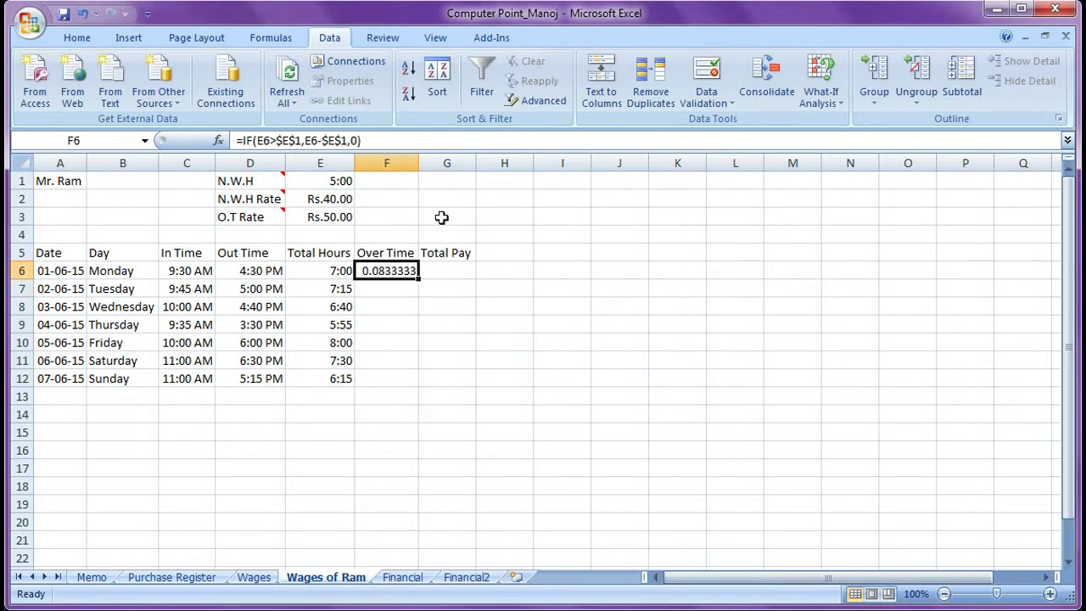
Give Over Time cell F6 the custom [h]:mm format and fill it down to F12 (2:00 to 1:15).
left_click(84, 39)
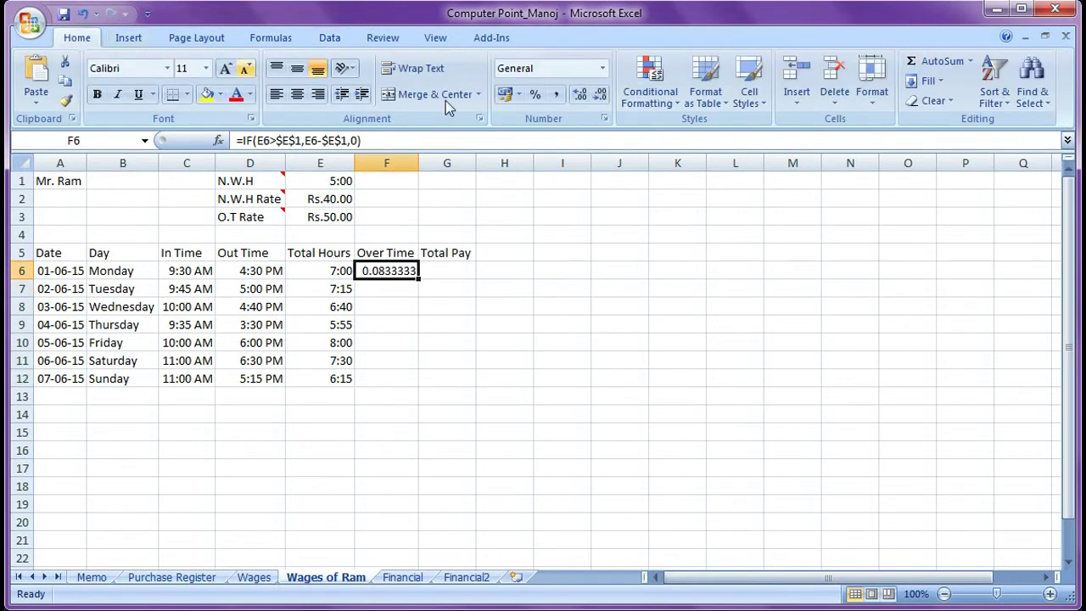
left_click(603, 70)
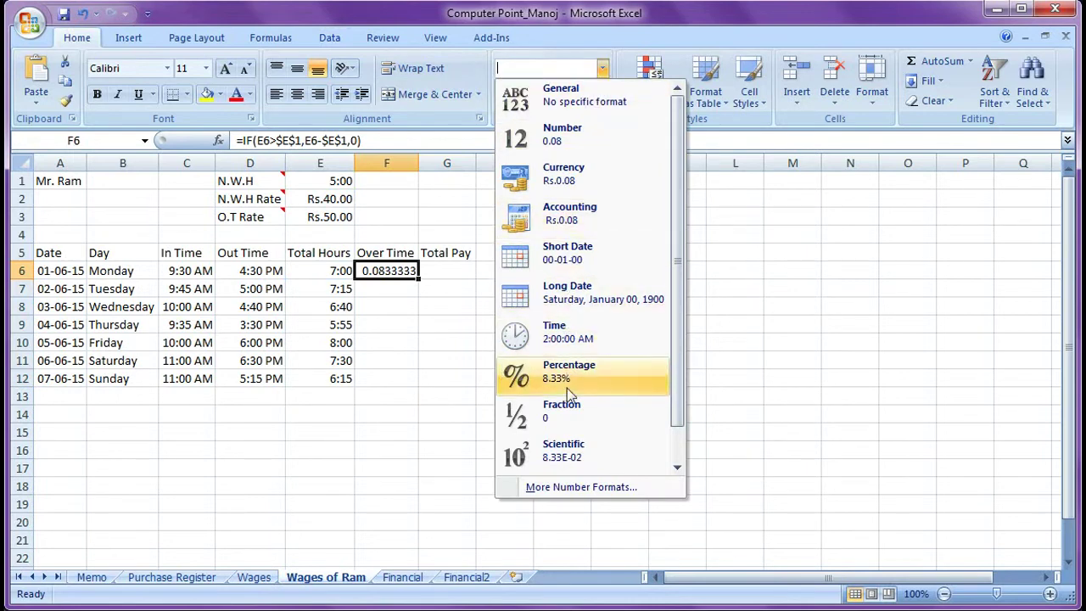
left_click(431, 207)
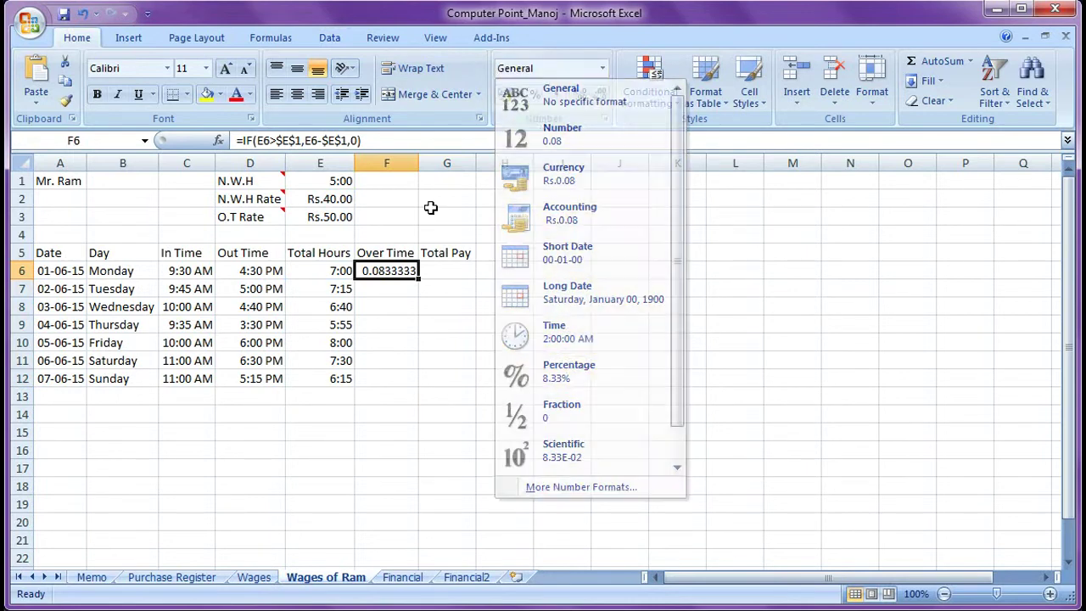
right_click(386, 271)
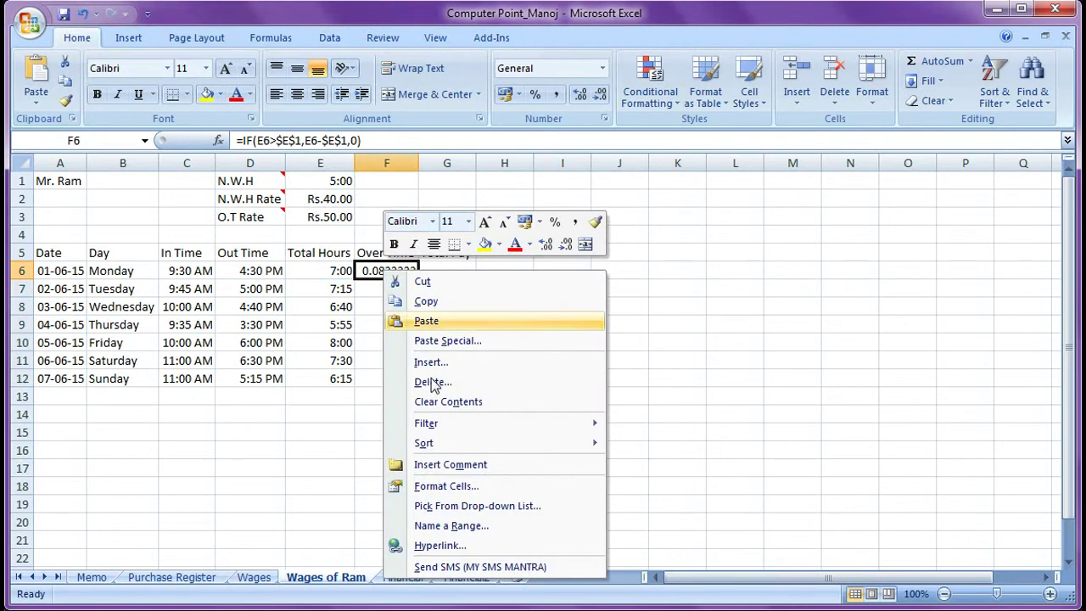
left_click(447, 485)
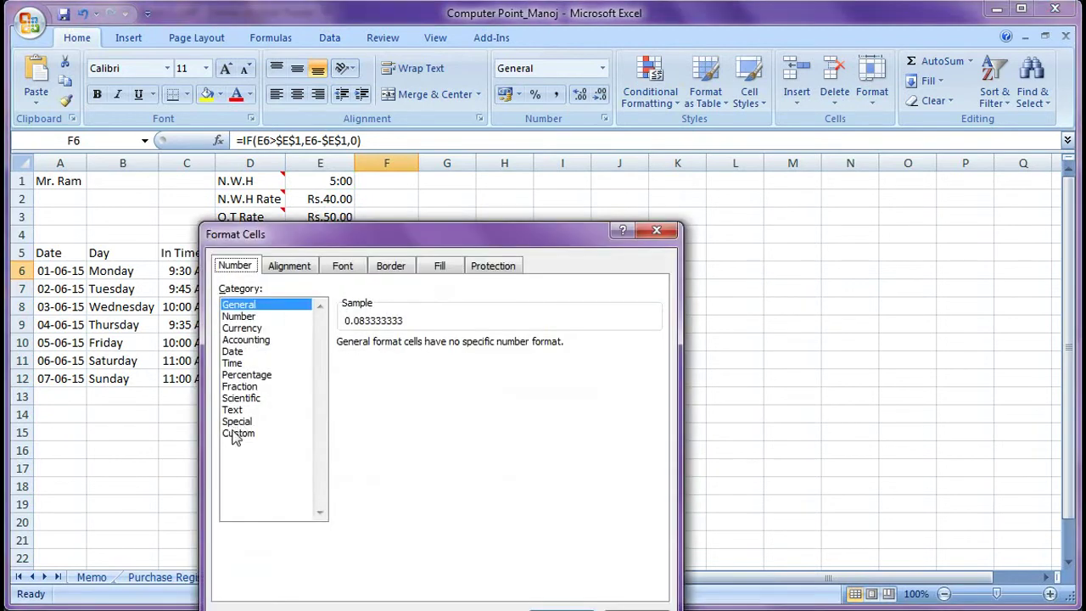
left_click(237, 433)
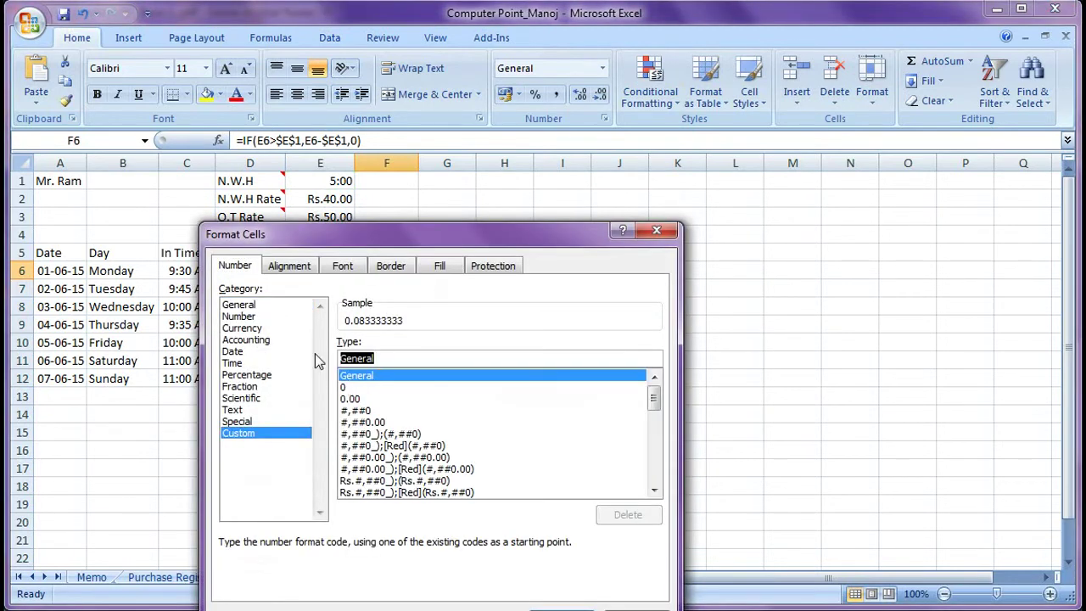
type("[h")
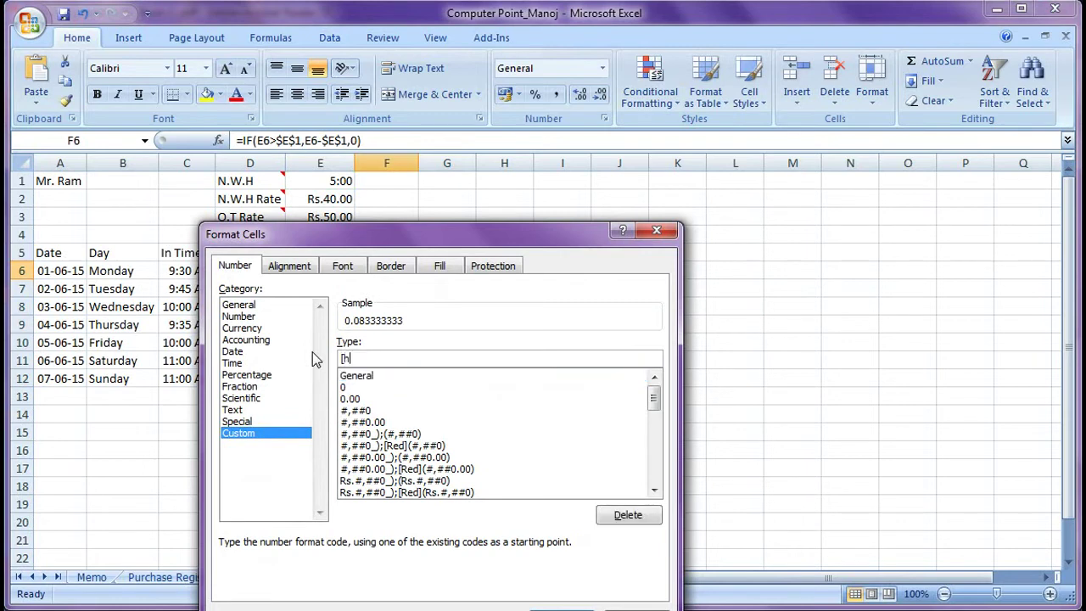
type("]:mm")
left_click_drag(451, 240, 450, 154)
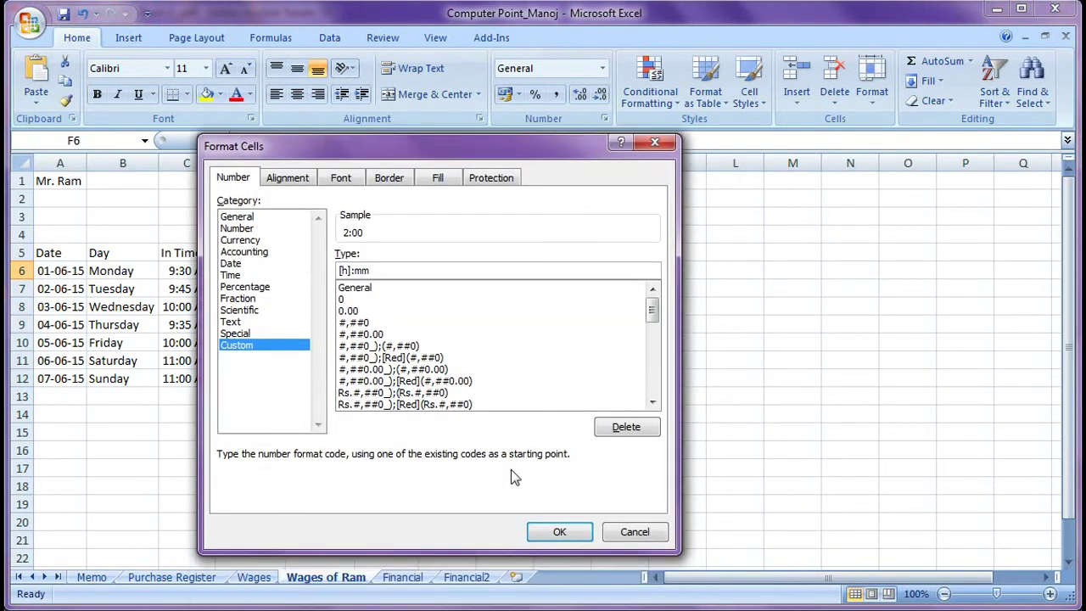
left_click(552, 531)
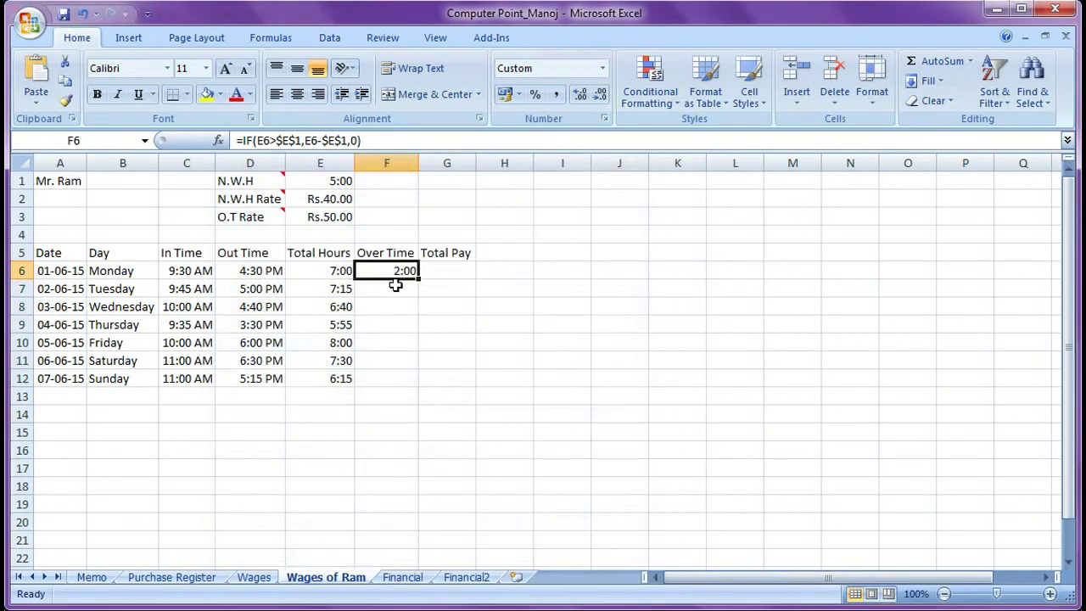
left_click_drag(418, 279, 396, 378)
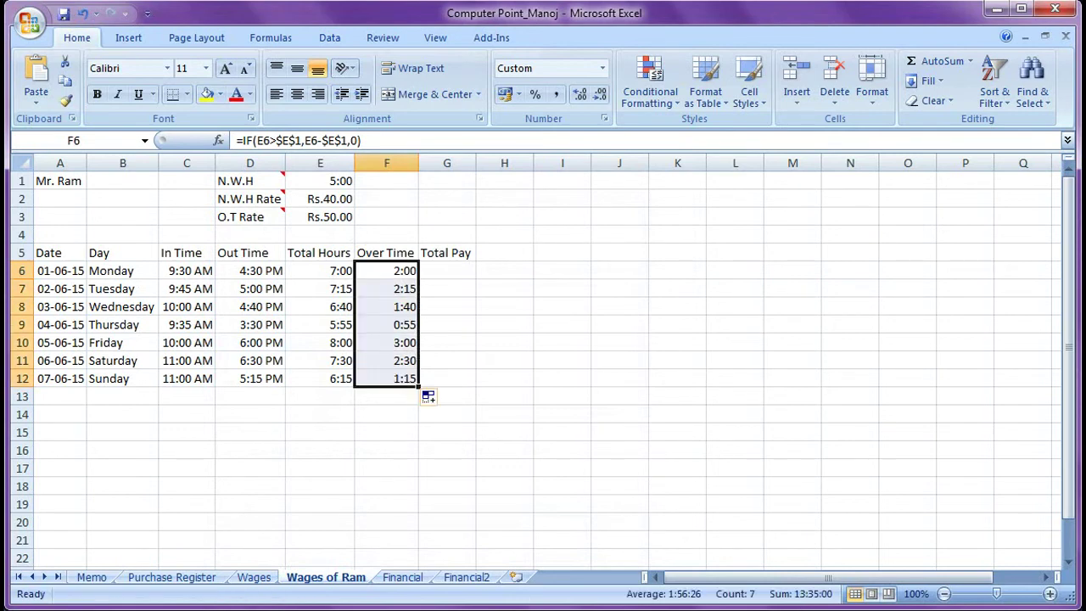
key("alt+Tab")
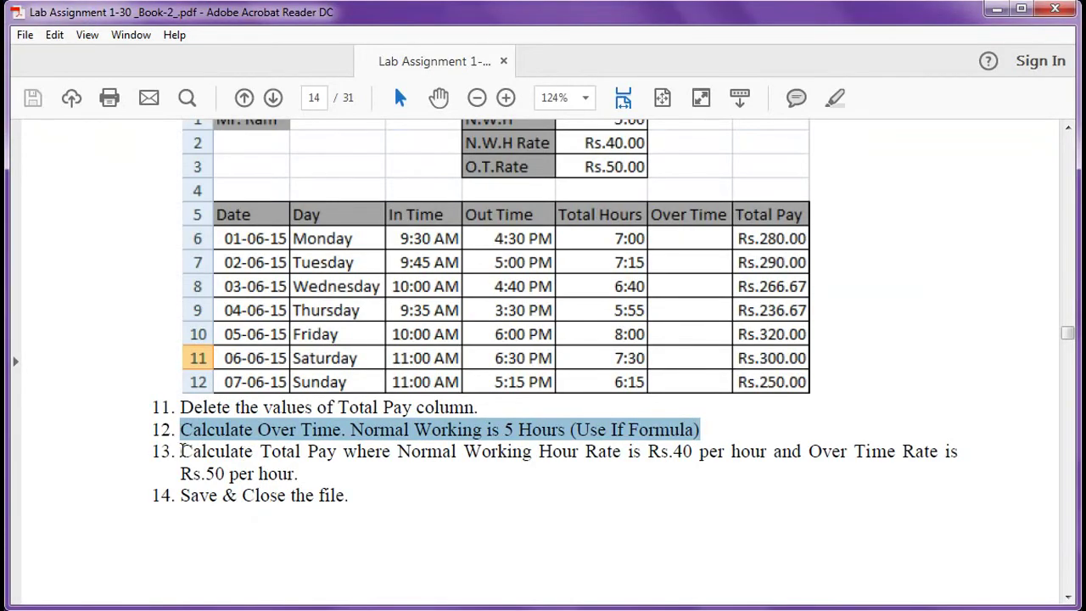
Highlight step 13 in the PDF: Total Pay at Rs.40 normal and Rs.50 overtime per hour.
mouse_move(181, 451)
left_mouse_down()
mouse_move(910, 454)
mouse_move(947, 480)
mouse_move(398, 507)
mouse_move(291, 475)
mouse_move(316, 496)
mouse_move(297, 475)
left_mouse_up()
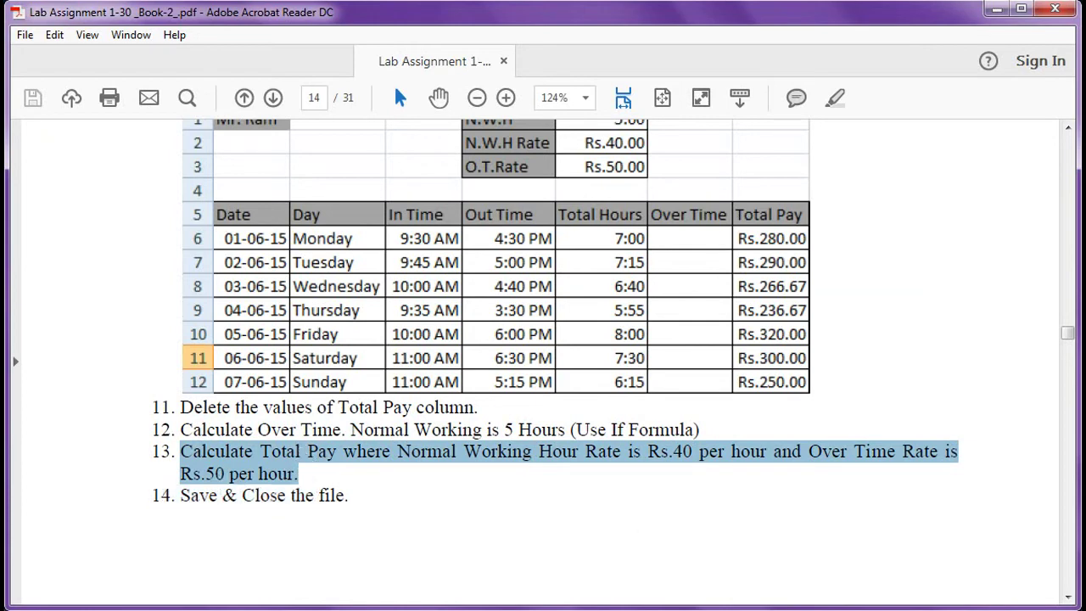
key("alt+Tab")
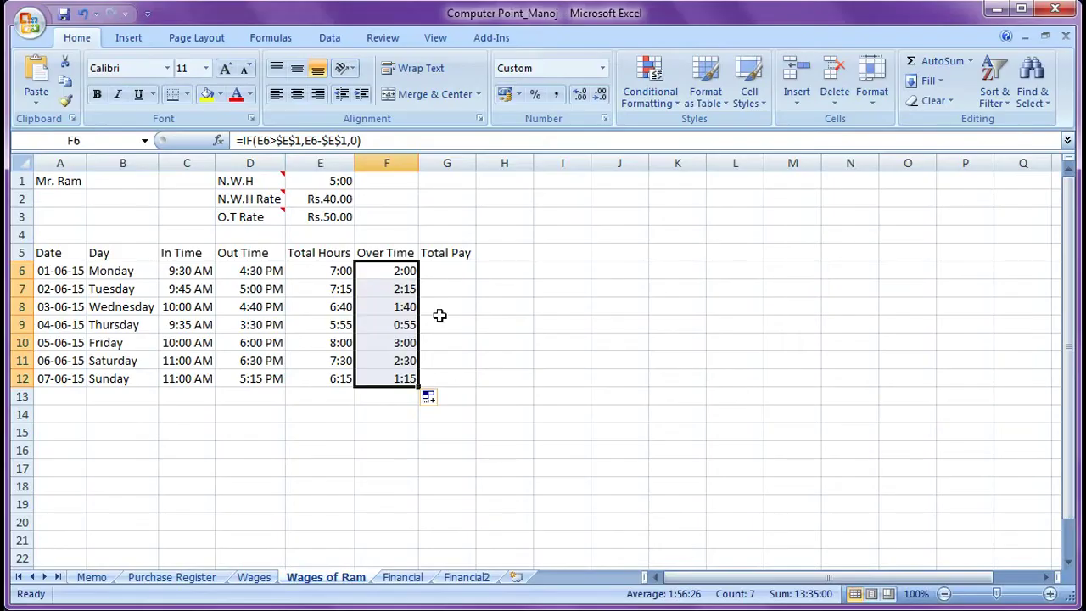
In G6, begin the IF formula with condition E6>$E$1 and normal pay ($E$1*$E$2*24).
left_click(441, 270)
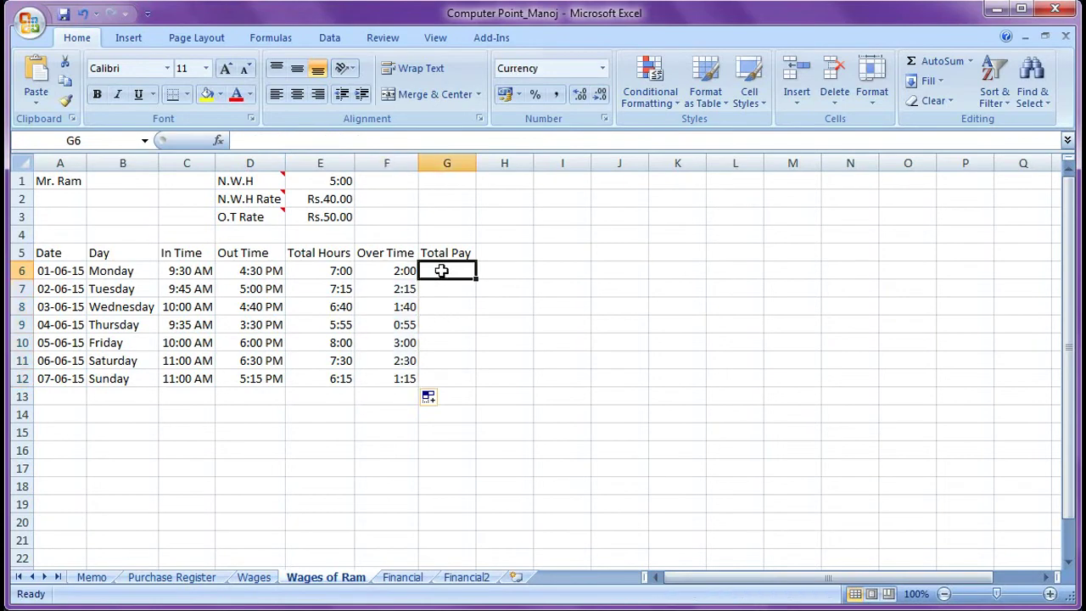
type("=I")
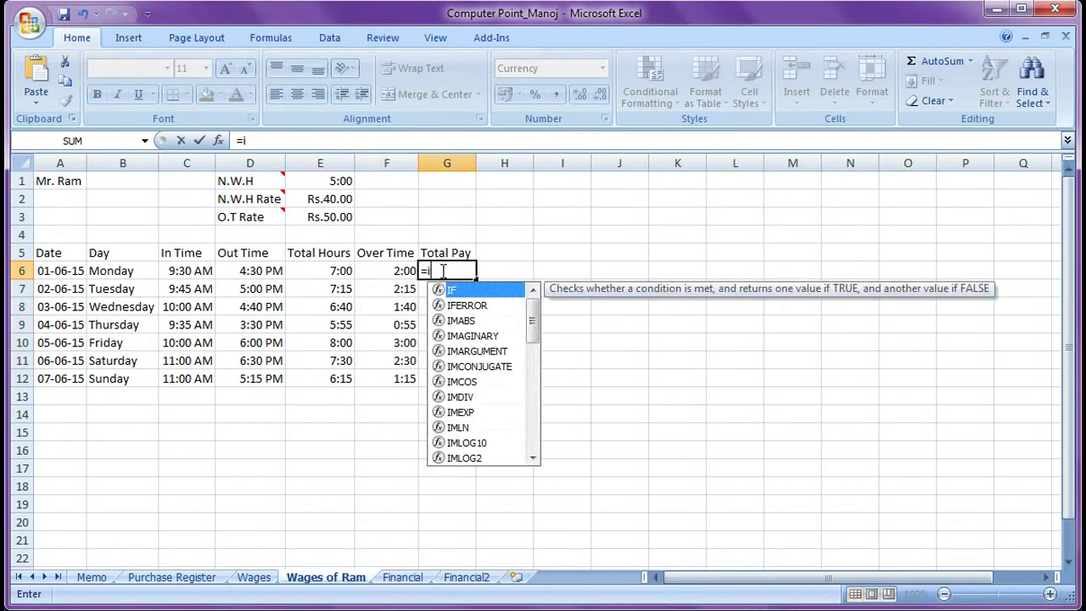
type("F(")
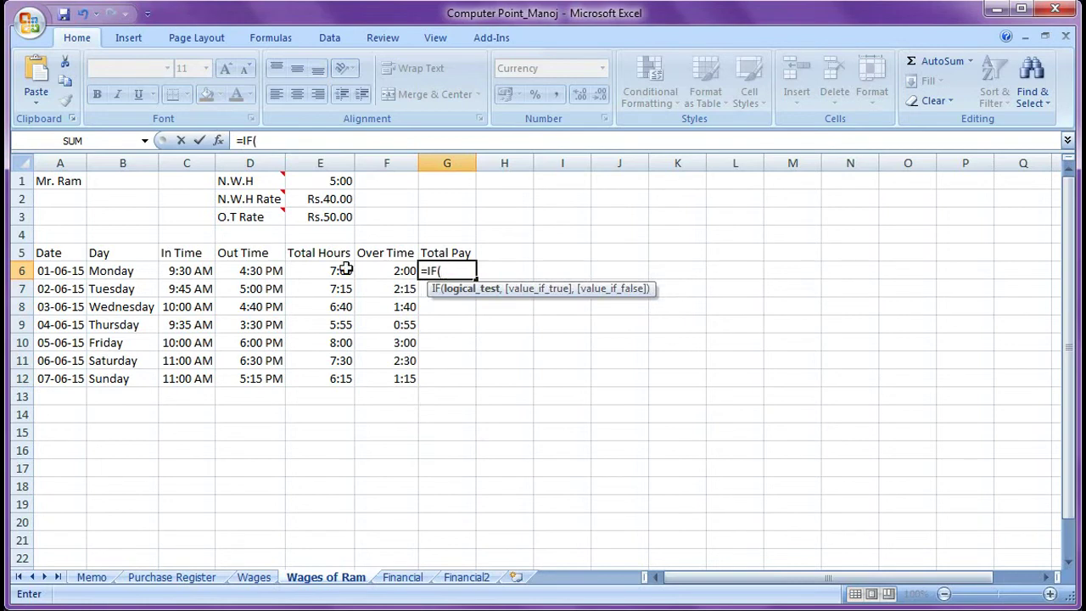
left_click(322, 270)
type(">")
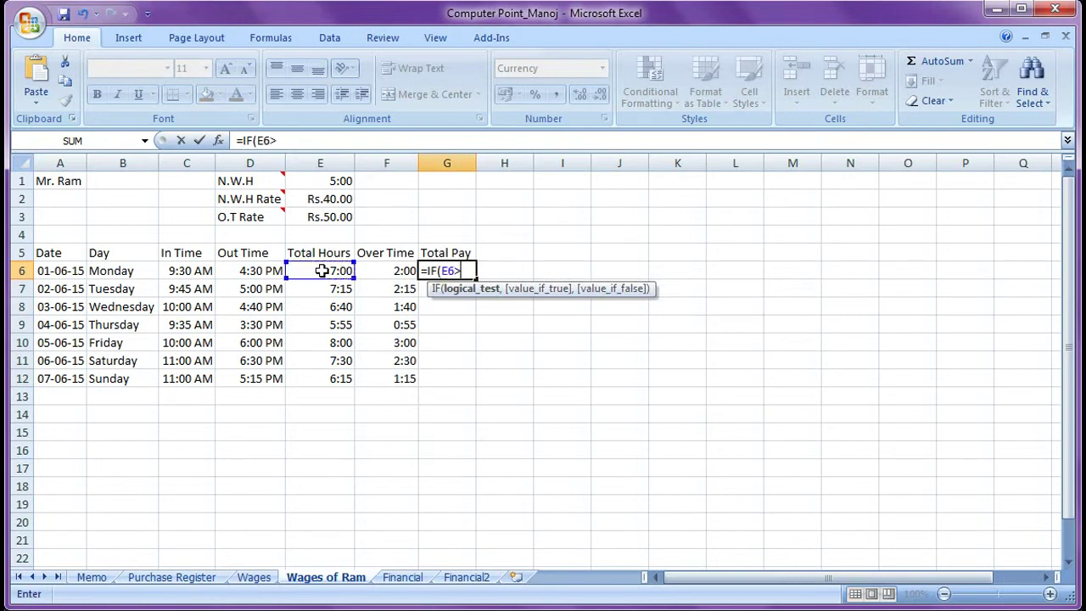
left_click(332, 182)
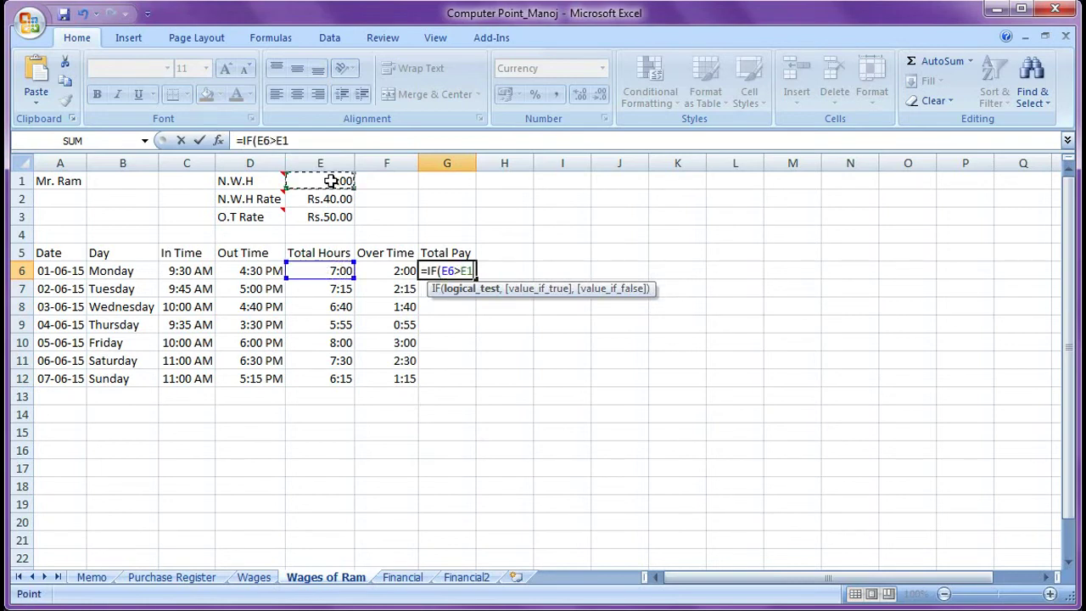
key("F4")
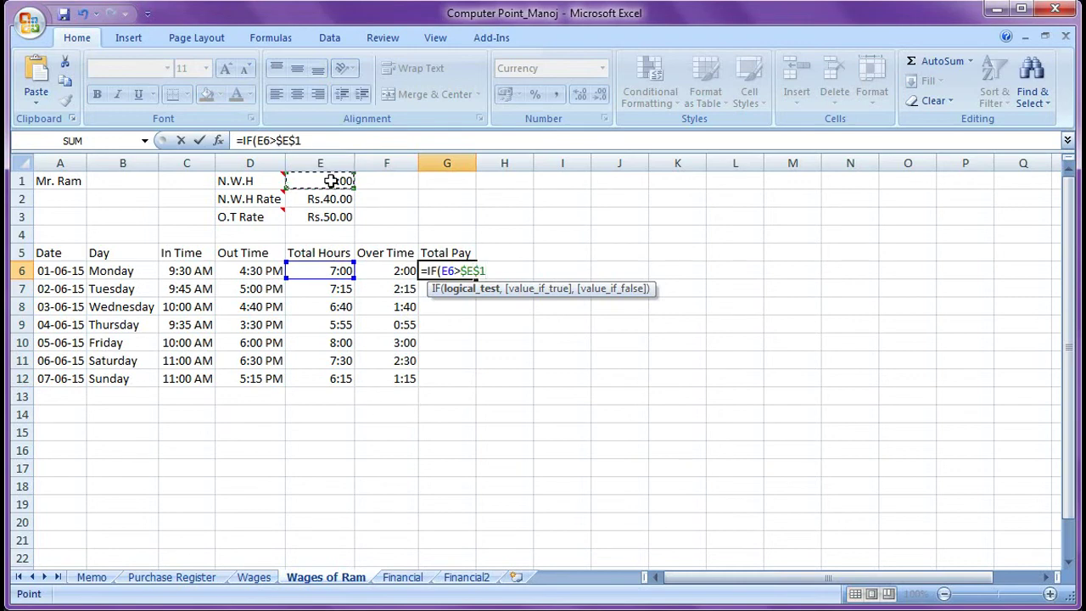
type(",")
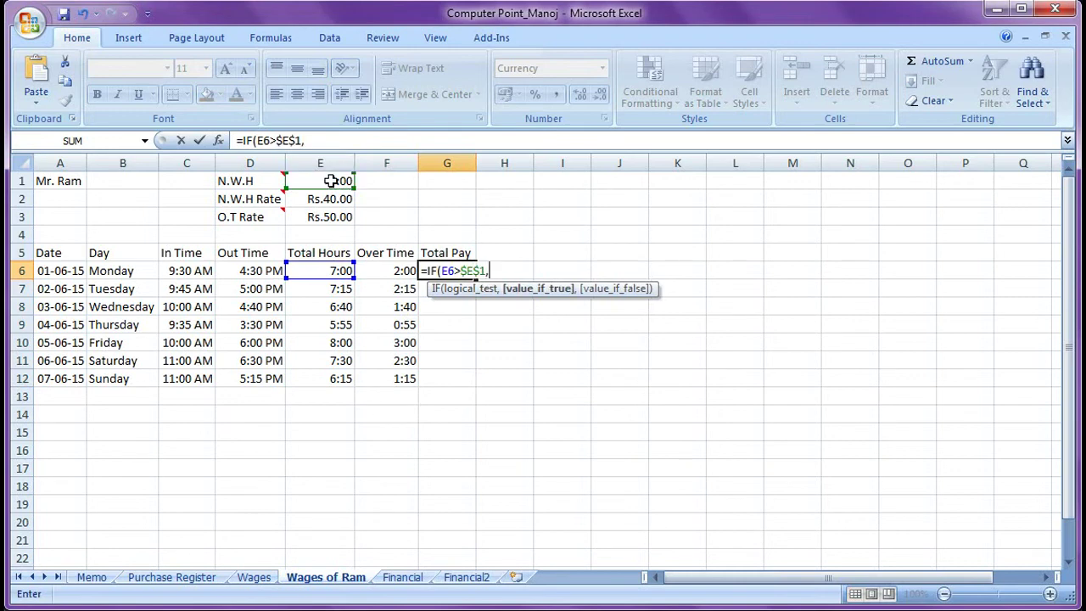
type("(")
left_click(330, 180)
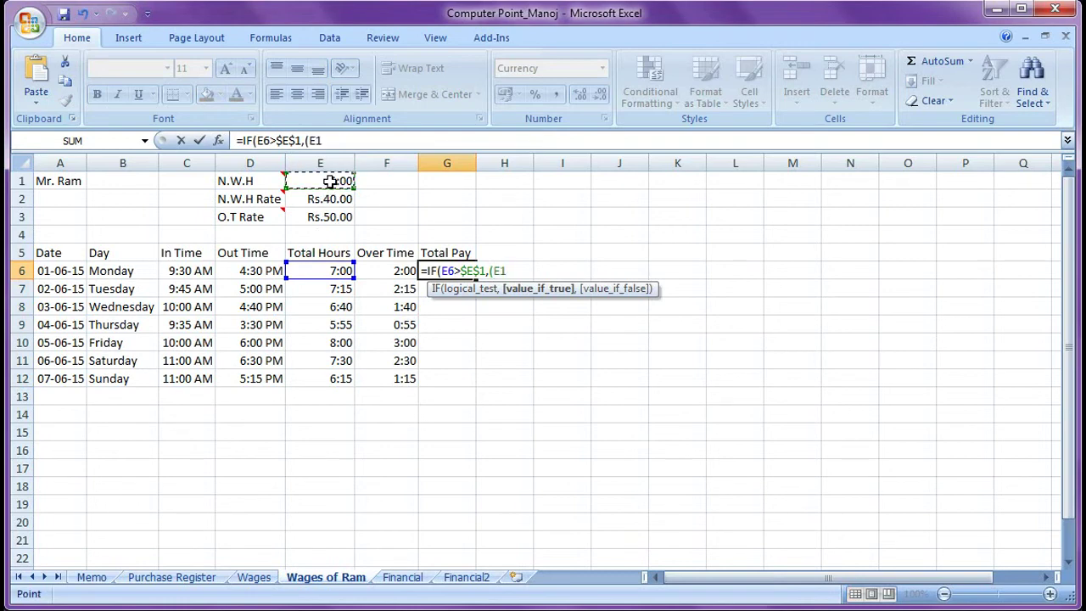
key("F4")
type("*")
left_click(328, 199)
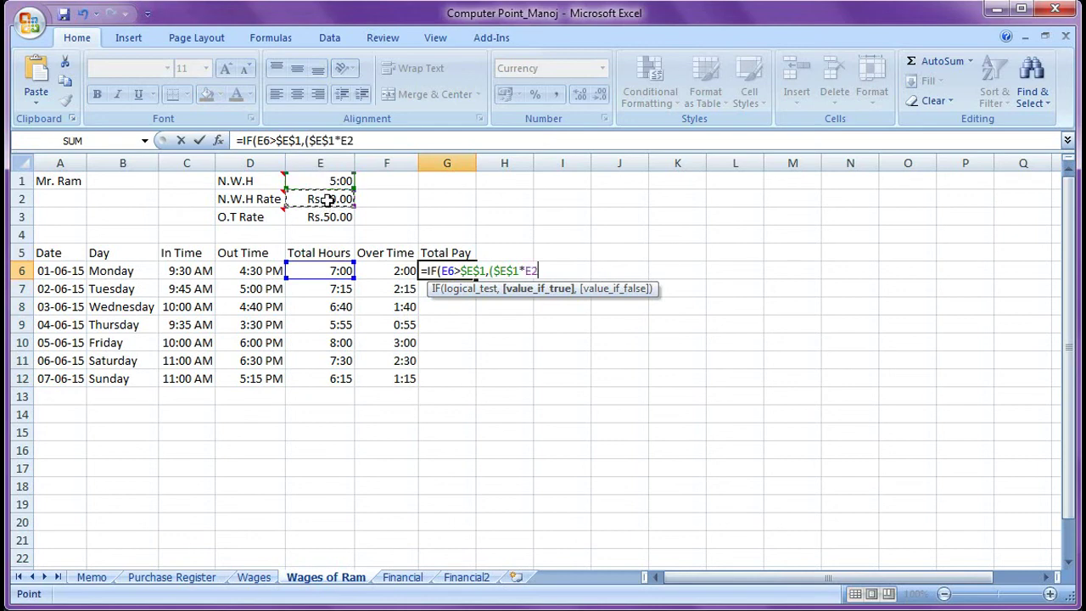
key("F4")
type("$E$2*2")
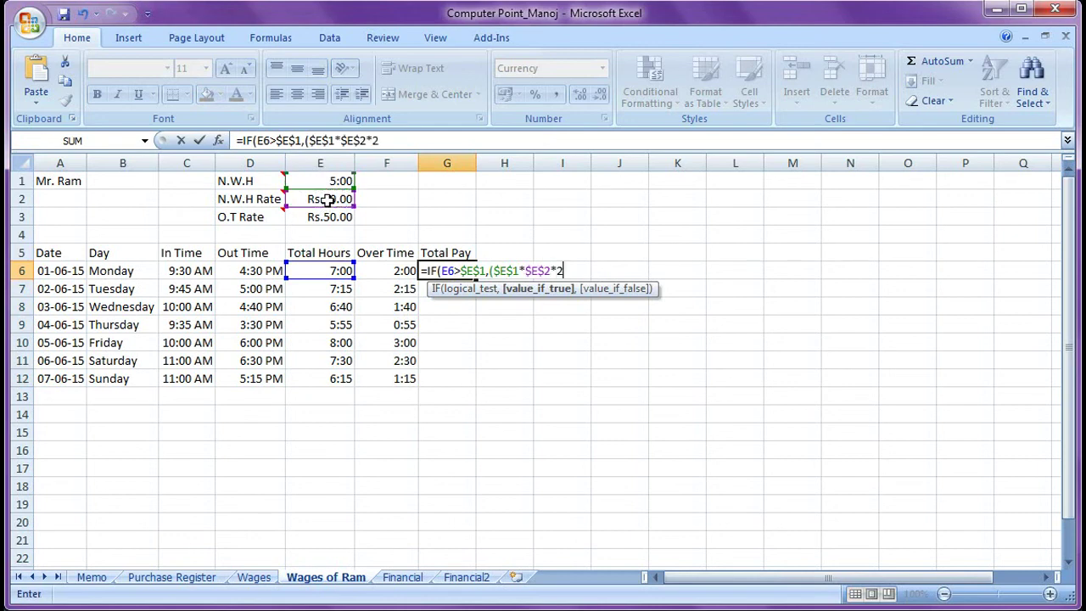
type("4)")
type("+")
Add the overtime pay (F6*$E$3*24) to the formula, close it and enter it in G6.
left_click(383, 271)
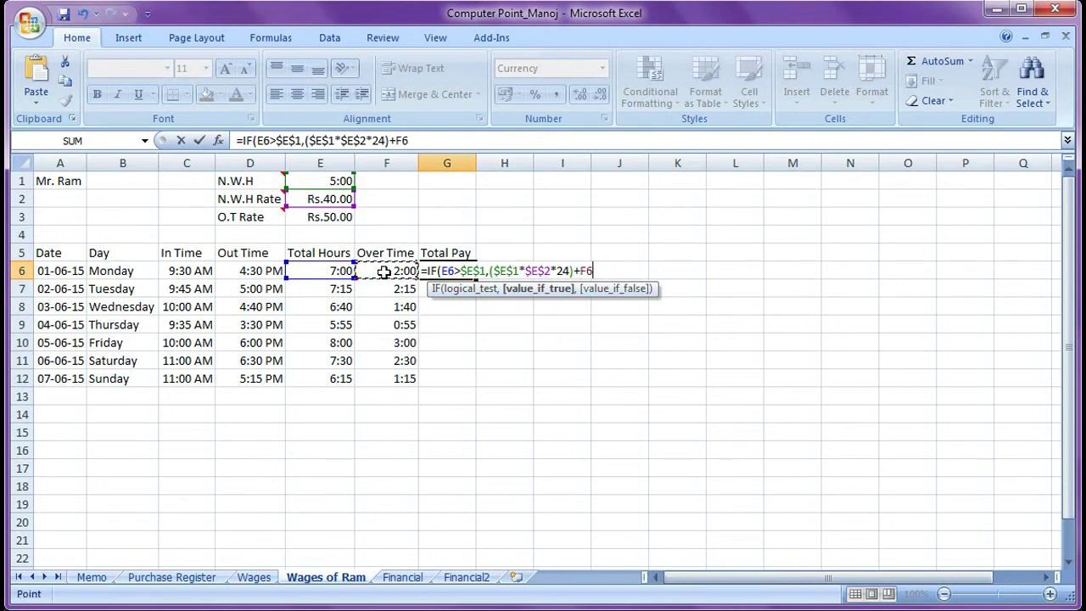
key("BackSpace")
key("BackSpace")
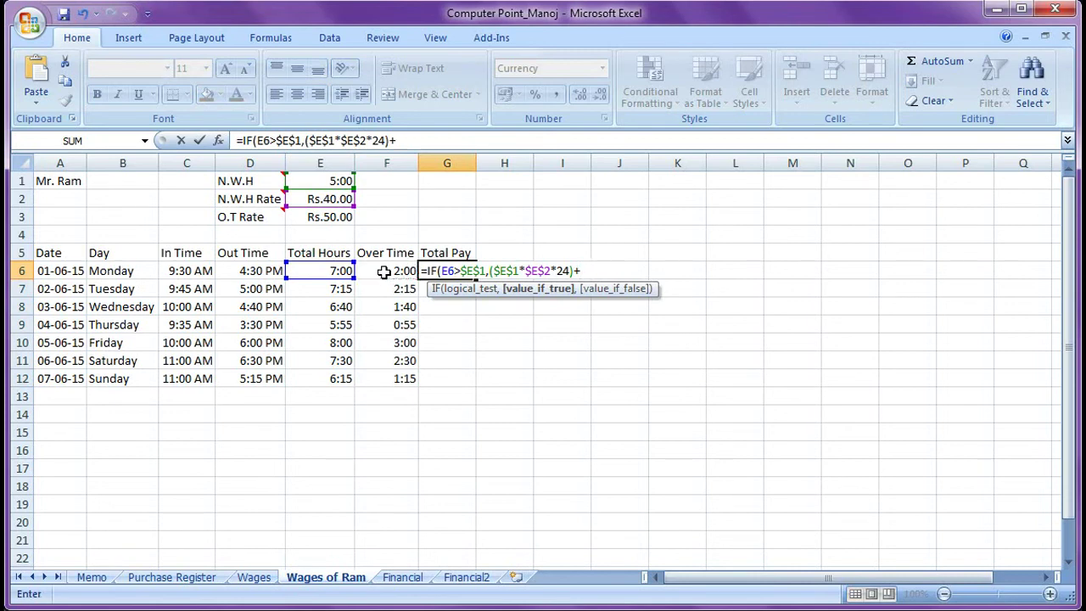
type("(")
left_click(384, 270)
type("*")
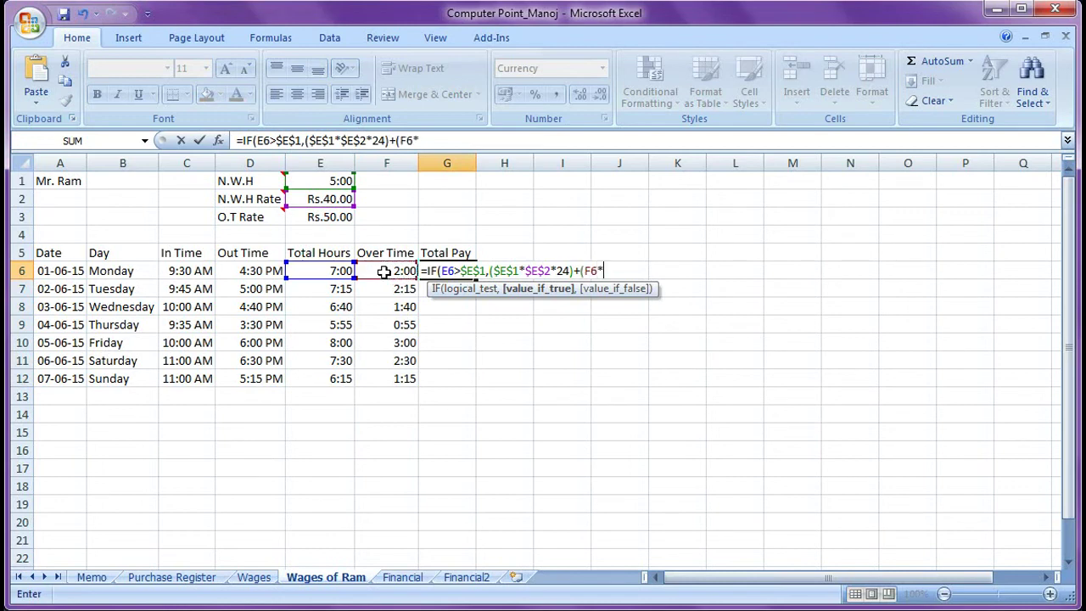
left_click(338, 217)
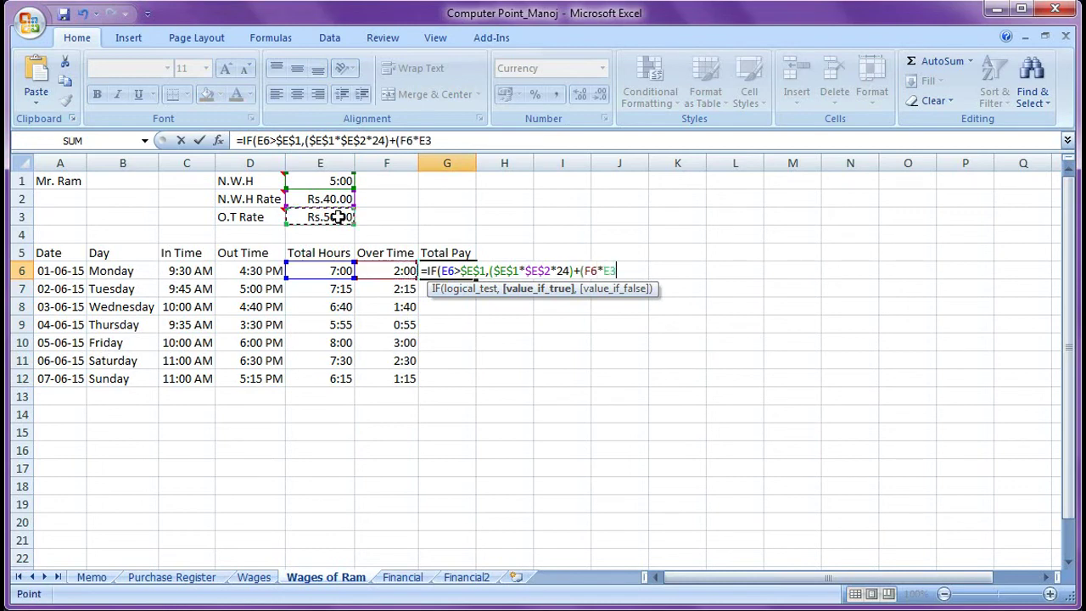
key("F4")
type("*")
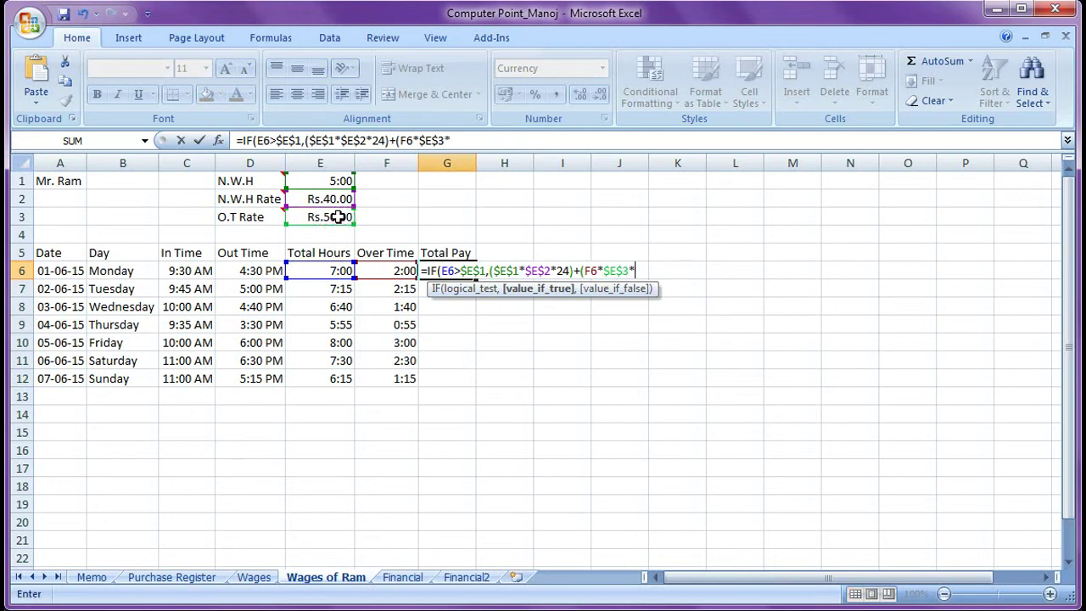
type("24)")
type(")")
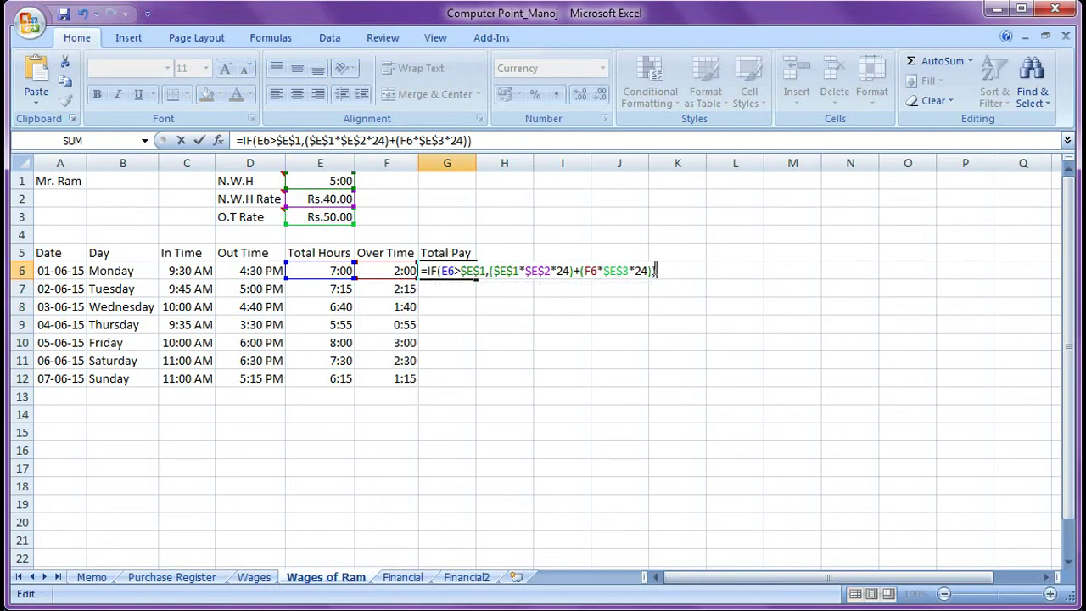
key("Return")
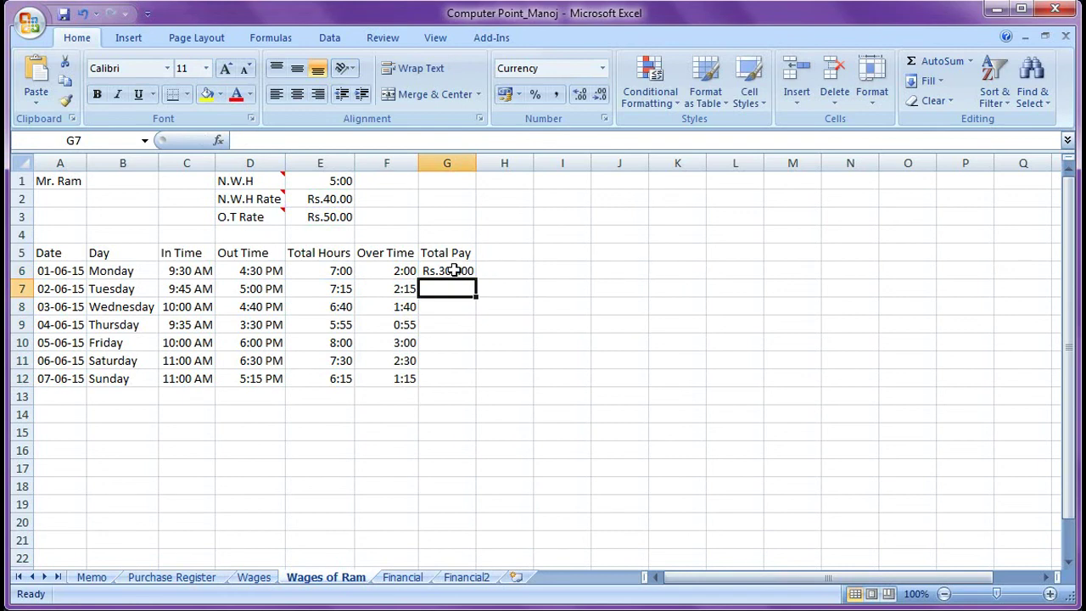
Fill the Total Pay formula down to G12, showing Rs.300.00 through Rs.262.50.
left_click(452, 271)
left_click_drag(477, 279, 465, 378)
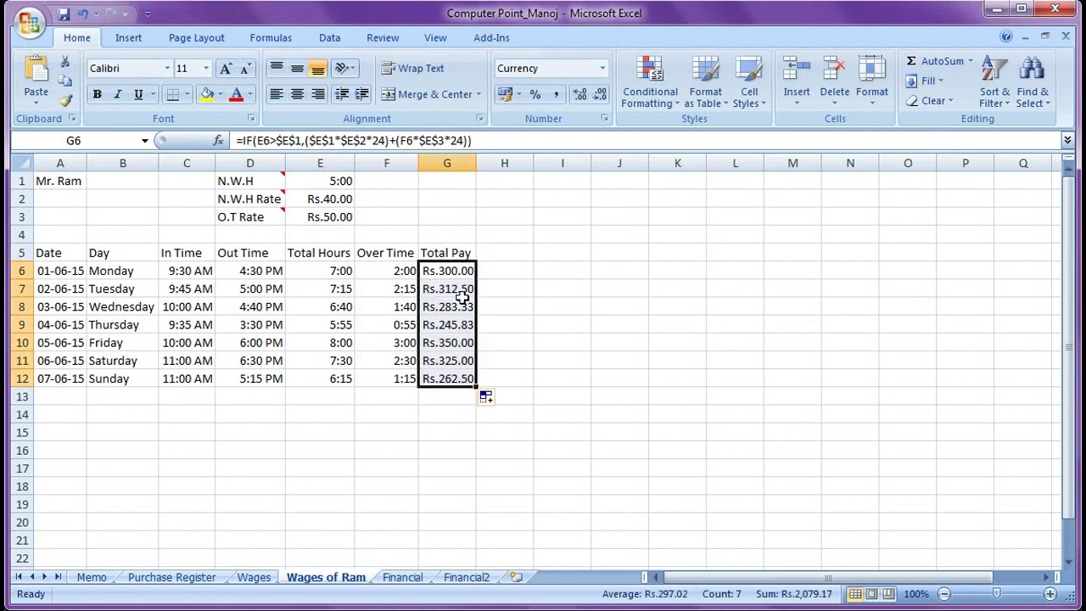
left_click(445, 304)
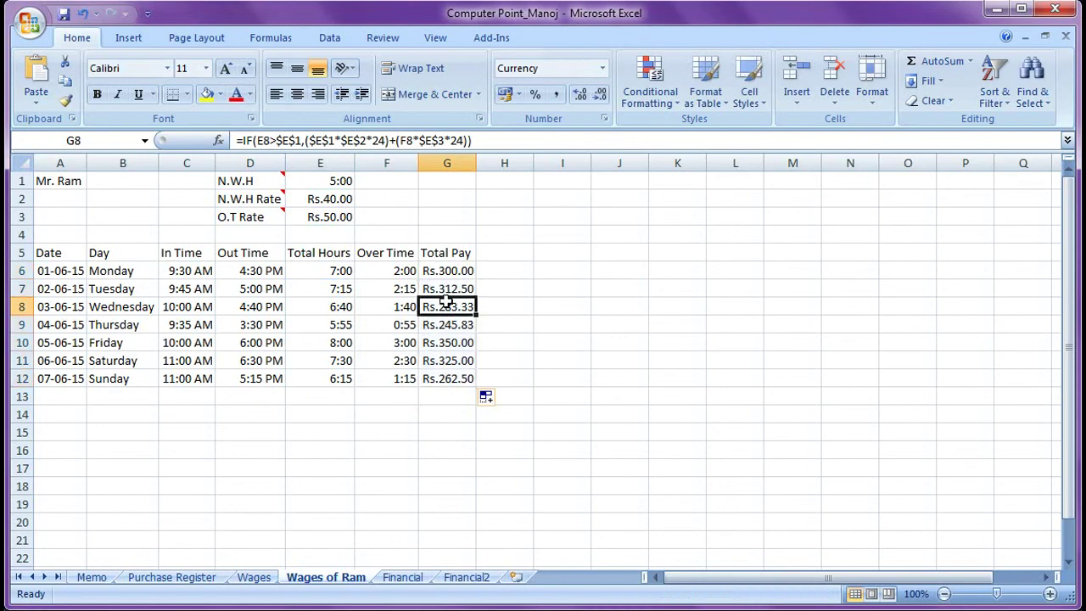
Highlight the Save & Close step in the assignment PDF.
key("alt+Tab")
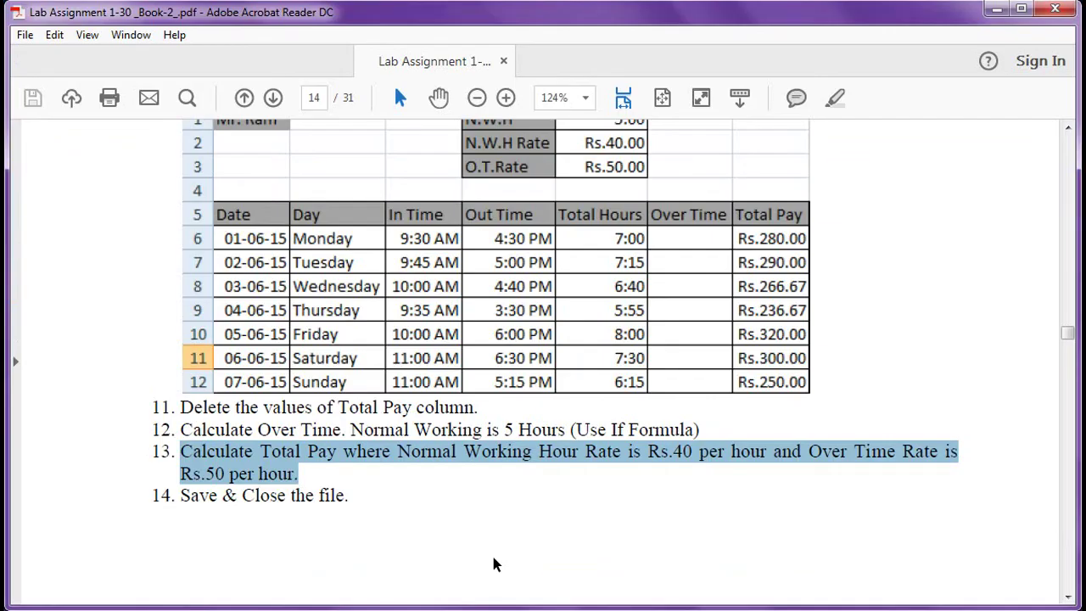
left_click_drag(178, 495, 349, 500)
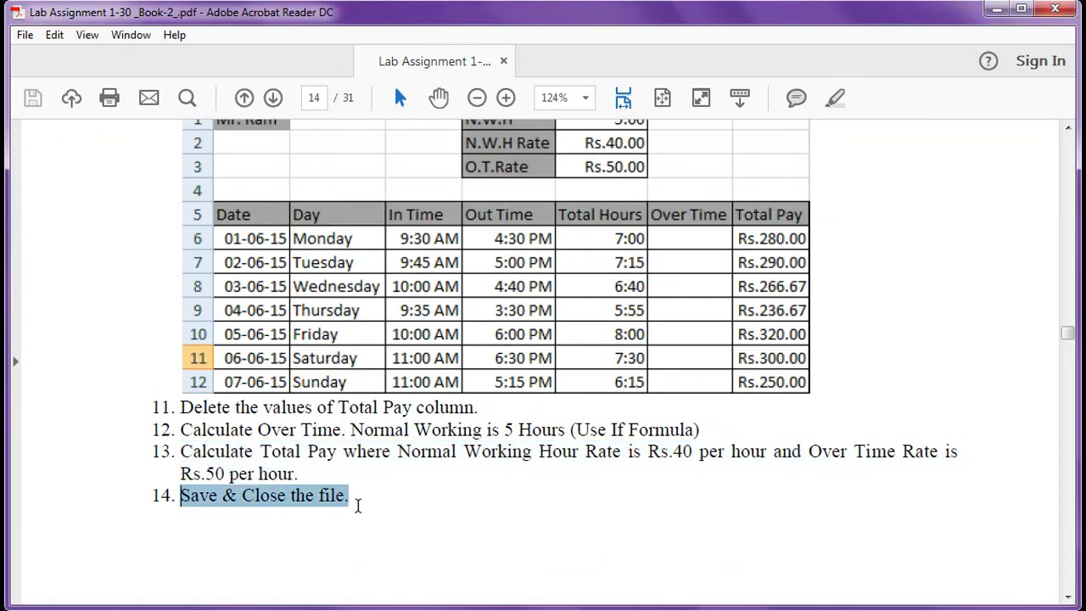
scroll(325, 504, "down", 2)
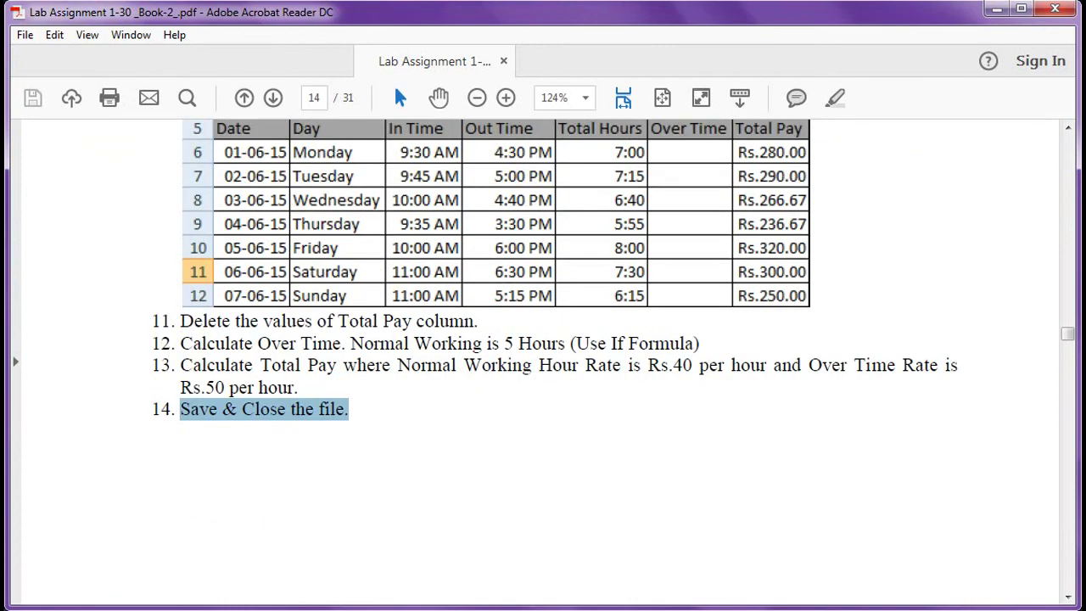
key("alt+Tab")
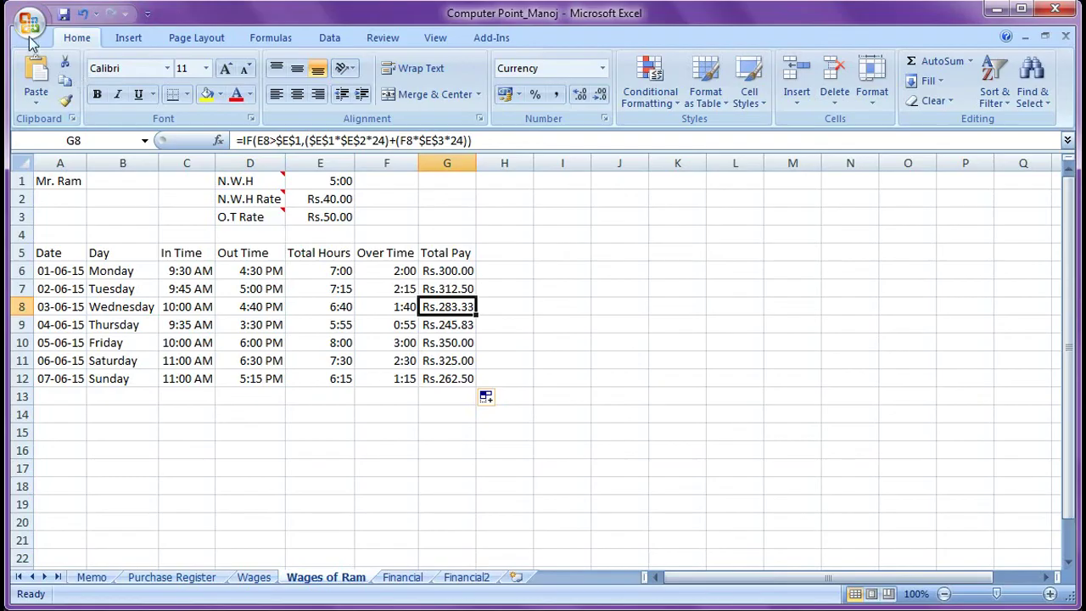
Save the workbook, then close it from the Office button menu.
left_click(30, 24)
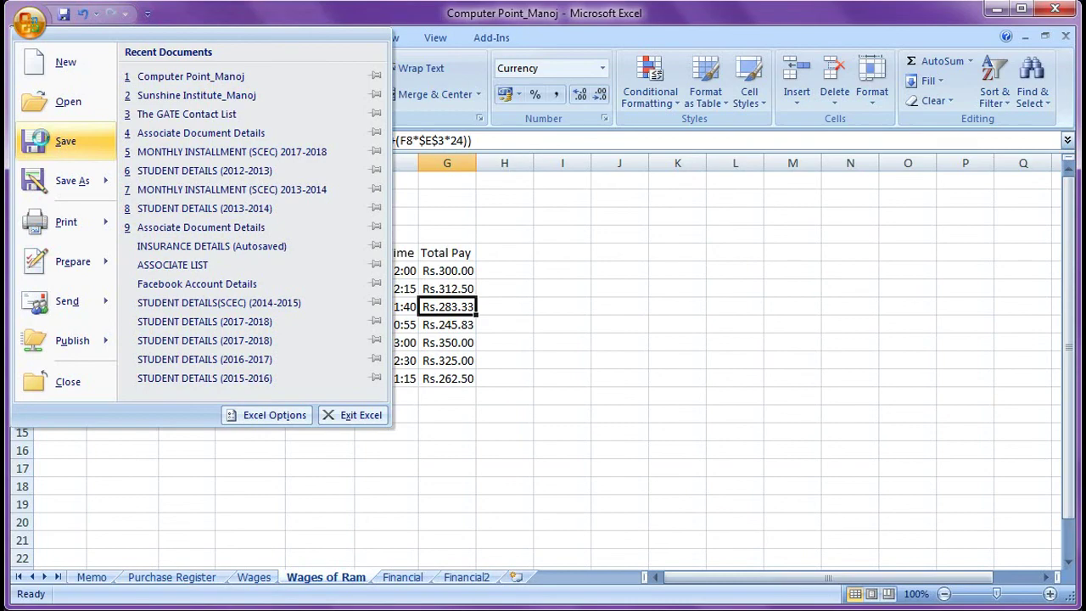
left_click(44, 141)
left_click(29, 24)
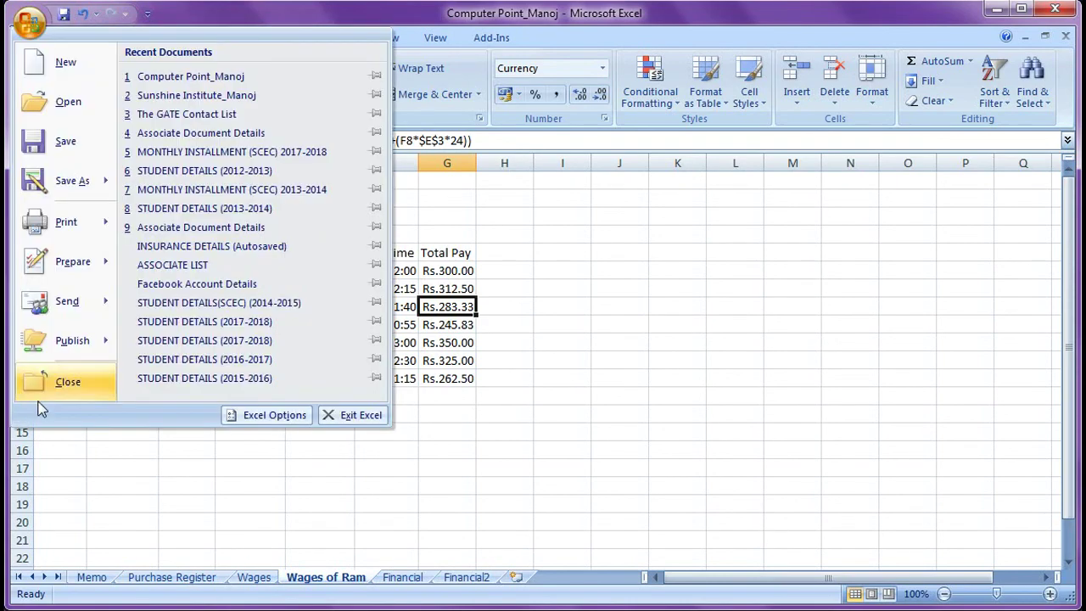
left_click(86, 381)
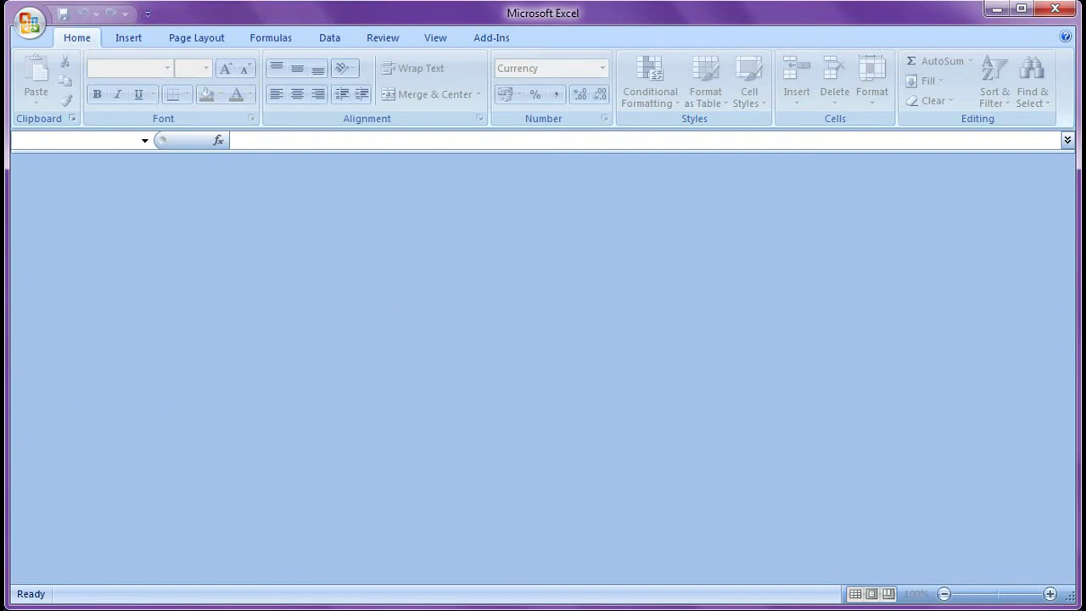